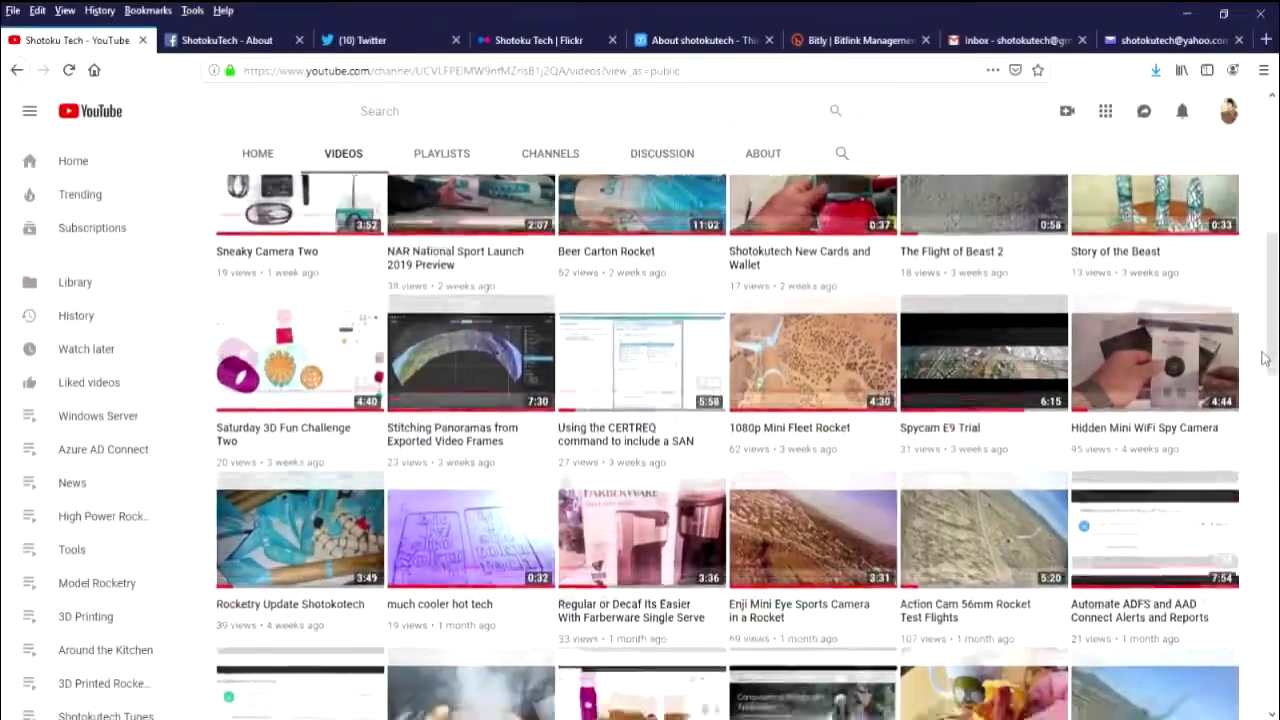
Scroll through the existing video list and read one video's full description
{"action": "scroll", "coordinate": [1265, 358], "scroll_direction": "down", "scroll_amount": 5}
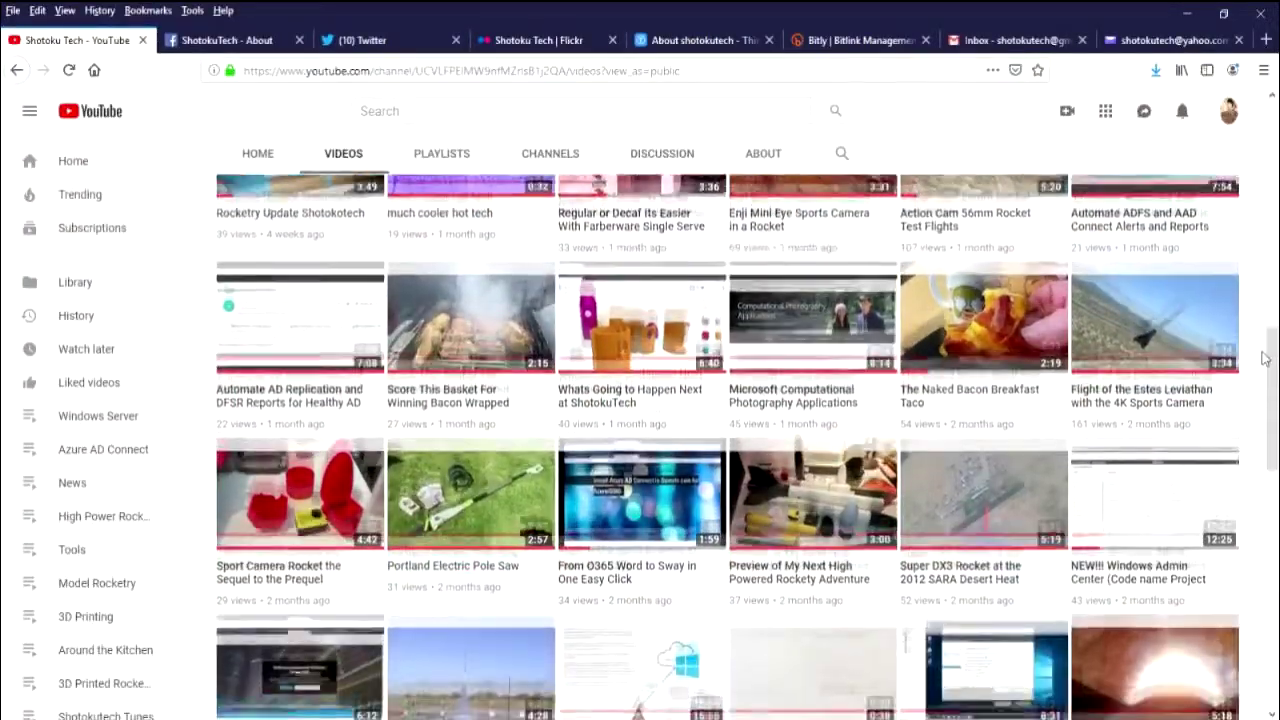
{"action": "scroll", "coordinate": [1265, 358], "scroll_direction": "down", "scroll_amount": 5}
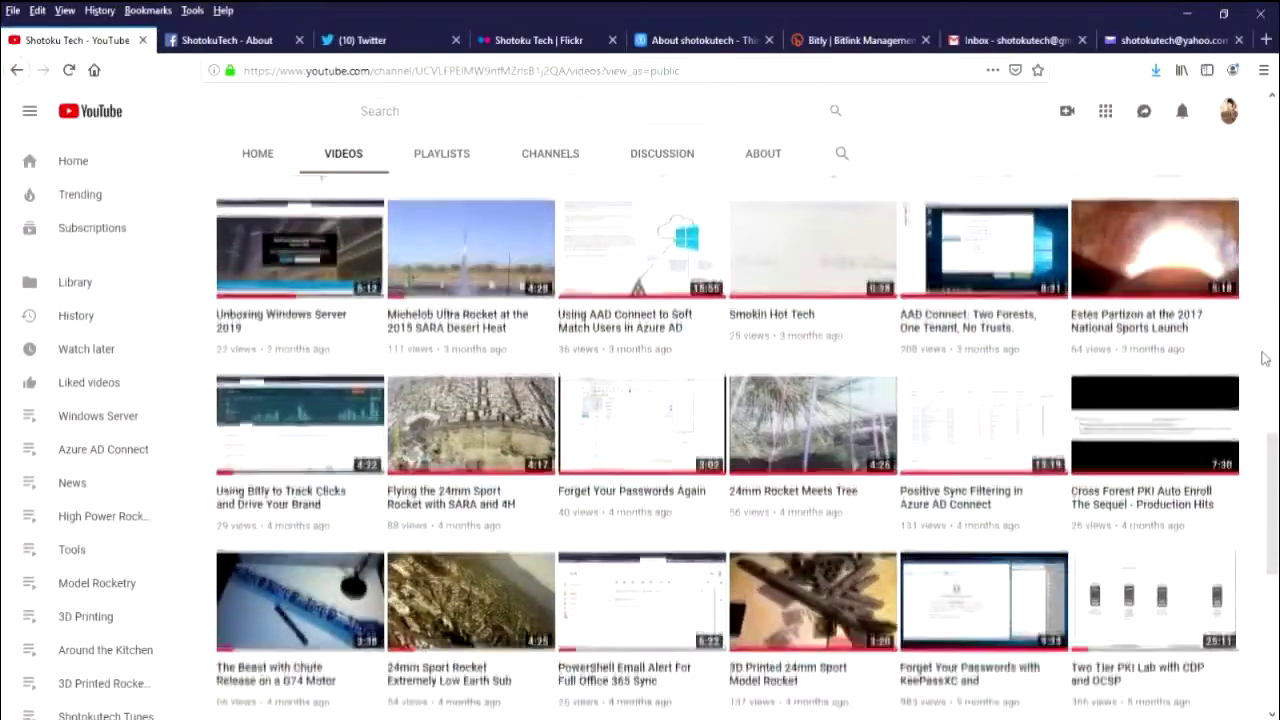
{"action": "scroll", "coordinate": [1265, 358], "scroll_direction": "down", "scroll_amount": 2}
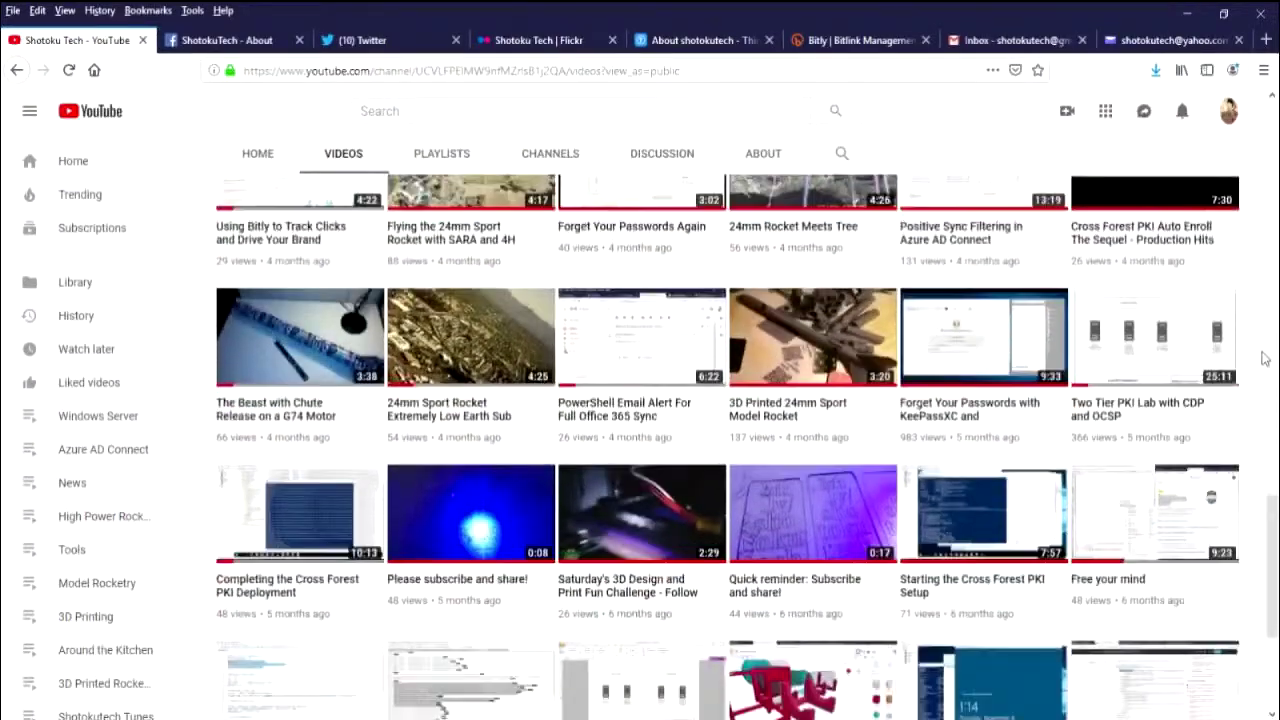
{"action": "scroll", "coordinate": [1265, 358], "scroll_direction": "down", "scroll_amount": 2}
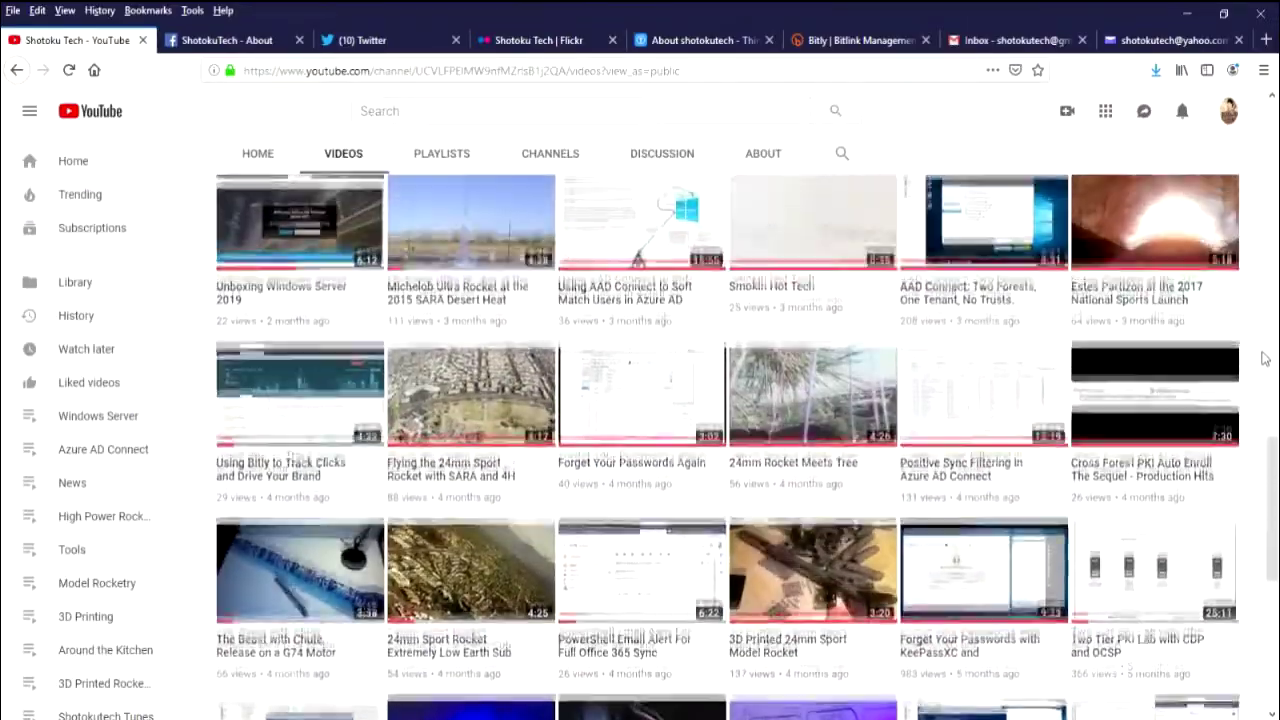
{"action": "scroll", "coordinate": [1265, 358], "scroll_direction": "up", "scroll_amount": 3}
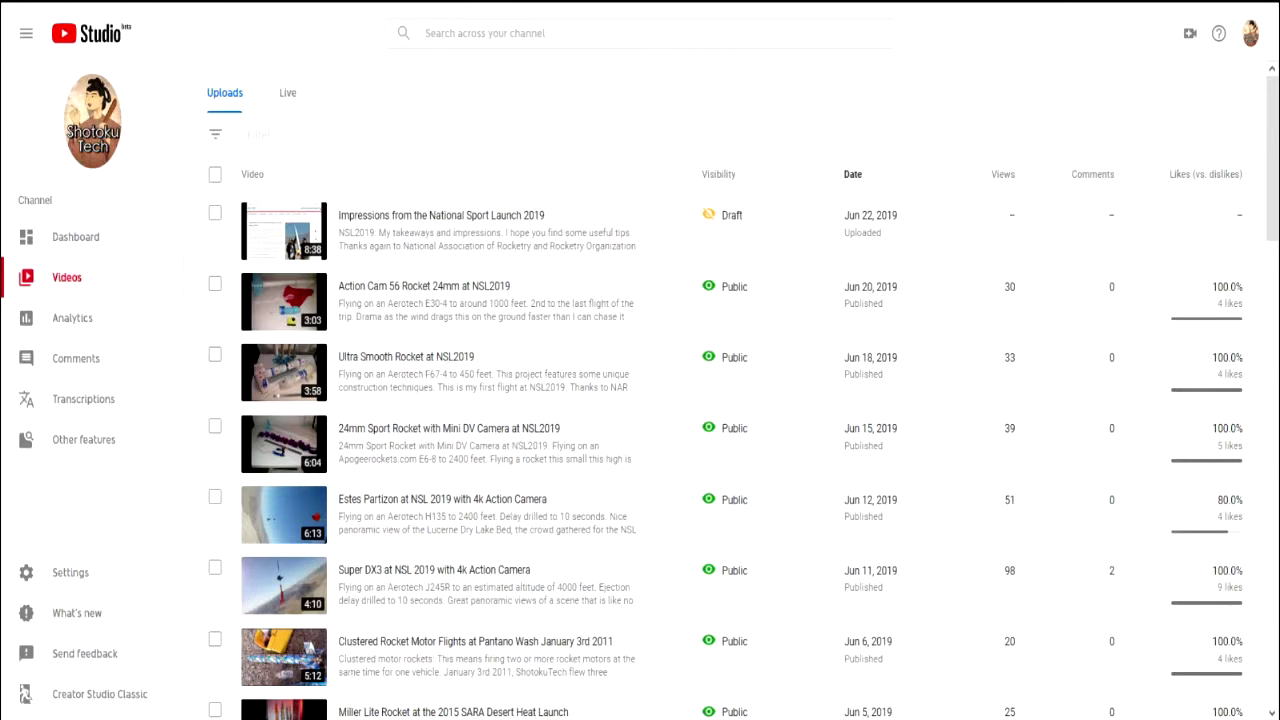
{"action": "scroll", "coordinate": [414, 504], "scroll_direction": "down", "scroll_amount": 7}
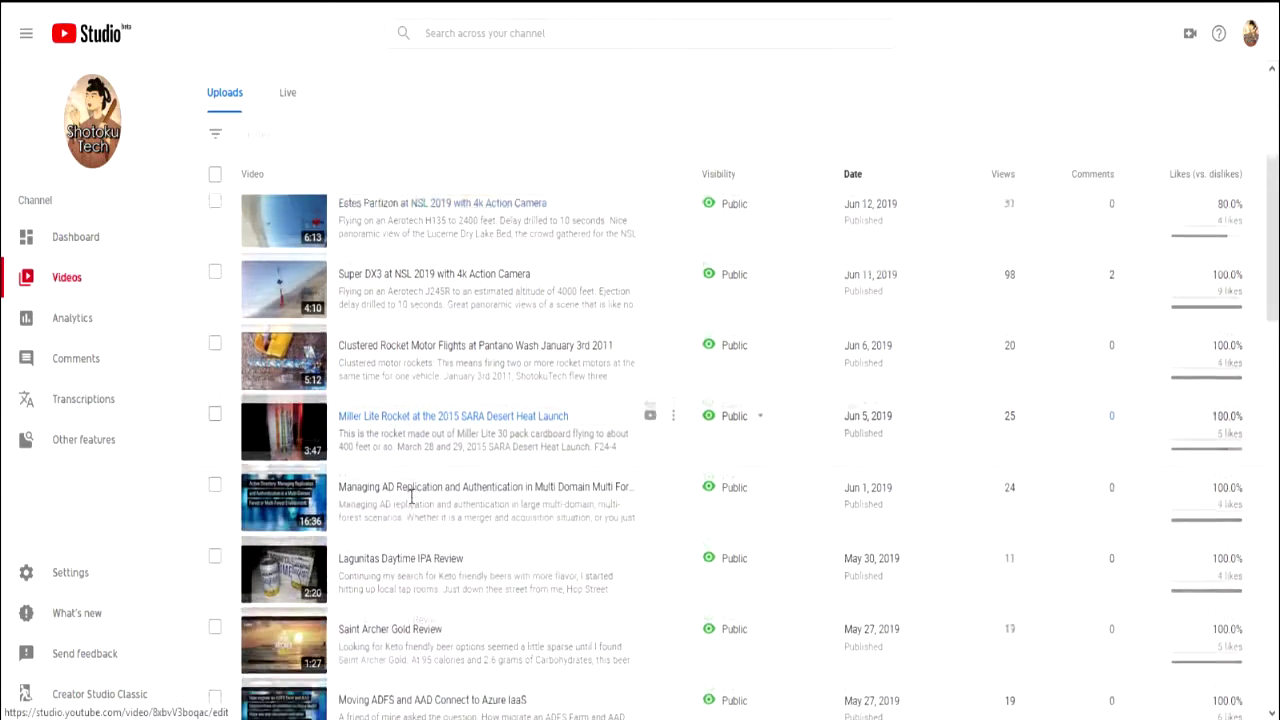
{"action": "scroll", "coordinate": [412, 497], "scroll_direction": "down", "scroll_amount": 2}
{"action": "scroll", "coordinate": [415, 495], "scroll_direction": "up", "scroll_amount": 10}
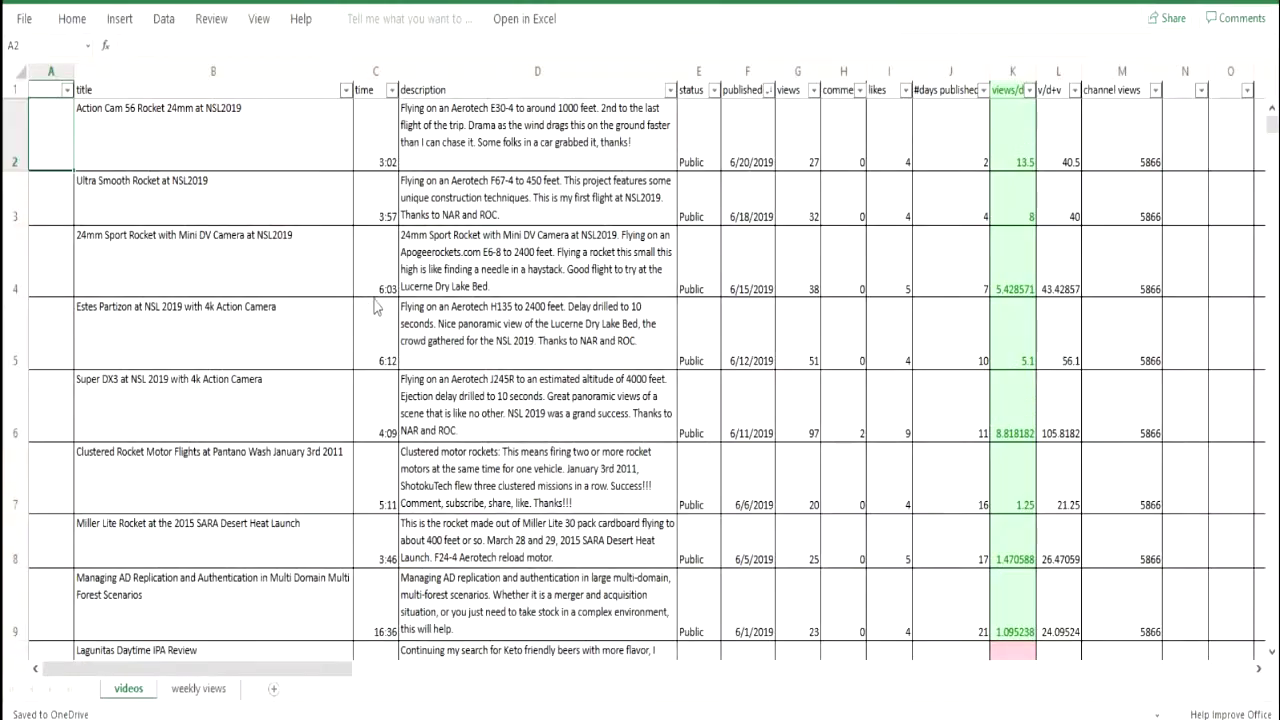
{"action": "left_click", "coordinate": [517, 305]}
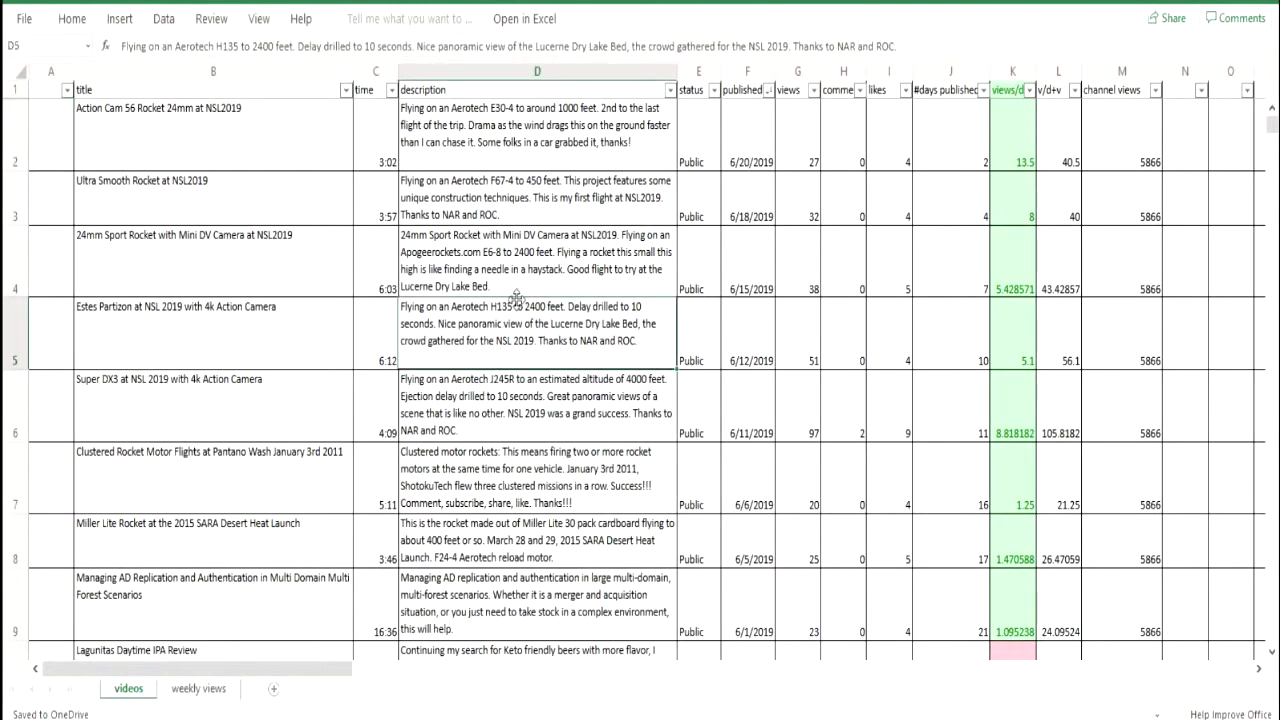
{"action": "scroll", "coordinate": [517, 298], "scroll_direction": "down", "scroll_amount": 8}
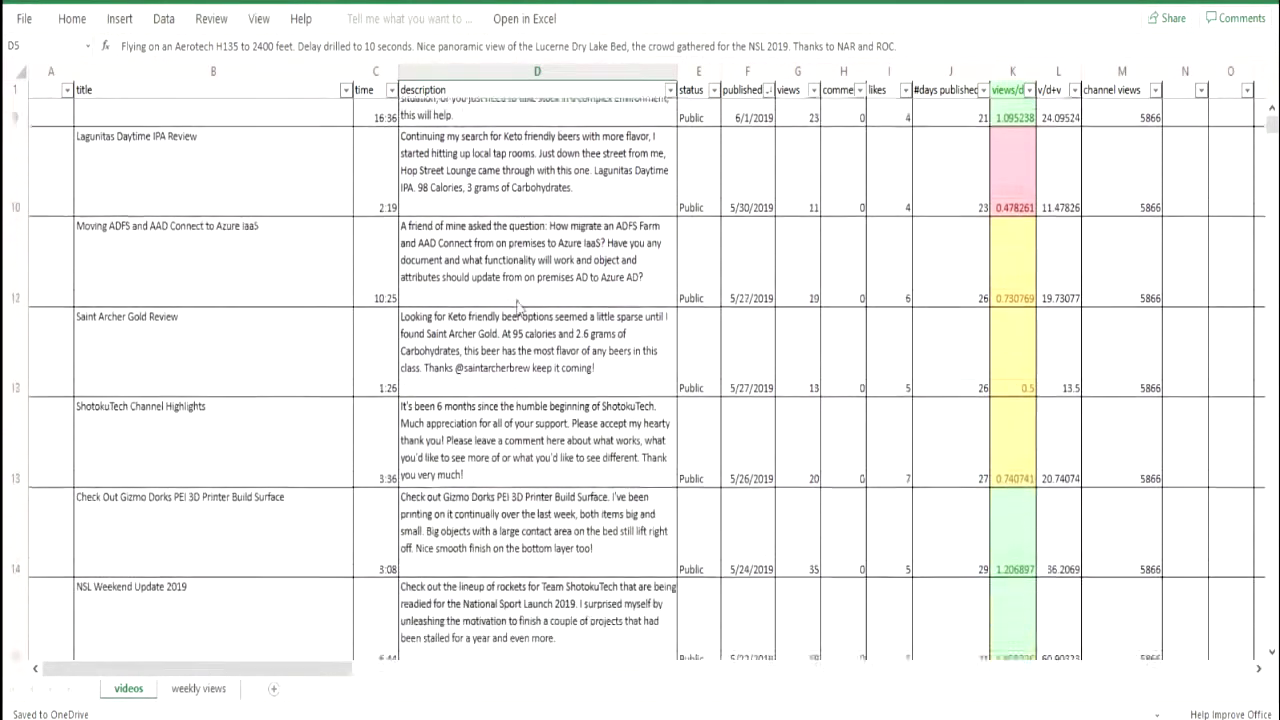
{"action": "scroll", "coordinate": [517, 305], "scroll_direction": "down", "scroll_amount": 5}
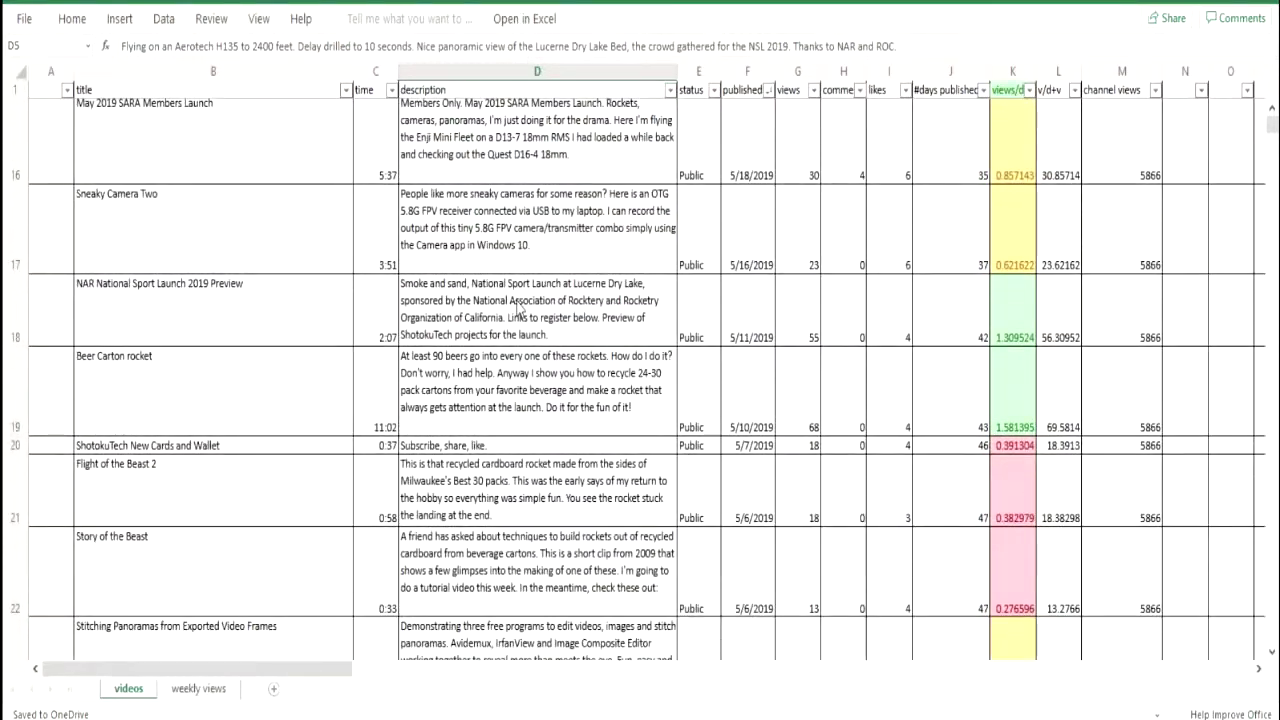
{"action": "scroll", "coordinate": [517, 307], "scroll_direction": "up", "scroll_amount": 5}
{"action": "scroll", "coordinate": [517, 308], "scroll_direction": "up", "scroll_amount": 8}
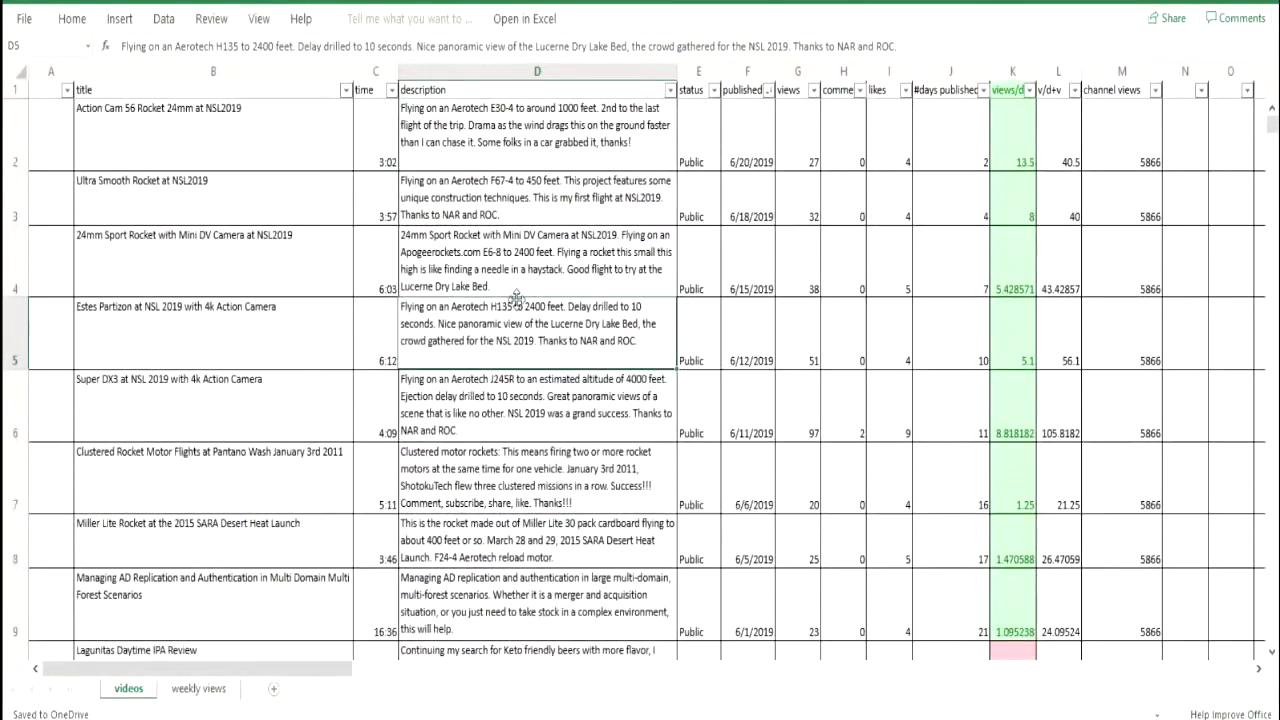
Check the views, days-since-published, views-per-day and v/d+v formulas, then sort by v/d+v descending
{"action": "left_click", "coordinate": [803, 150]}
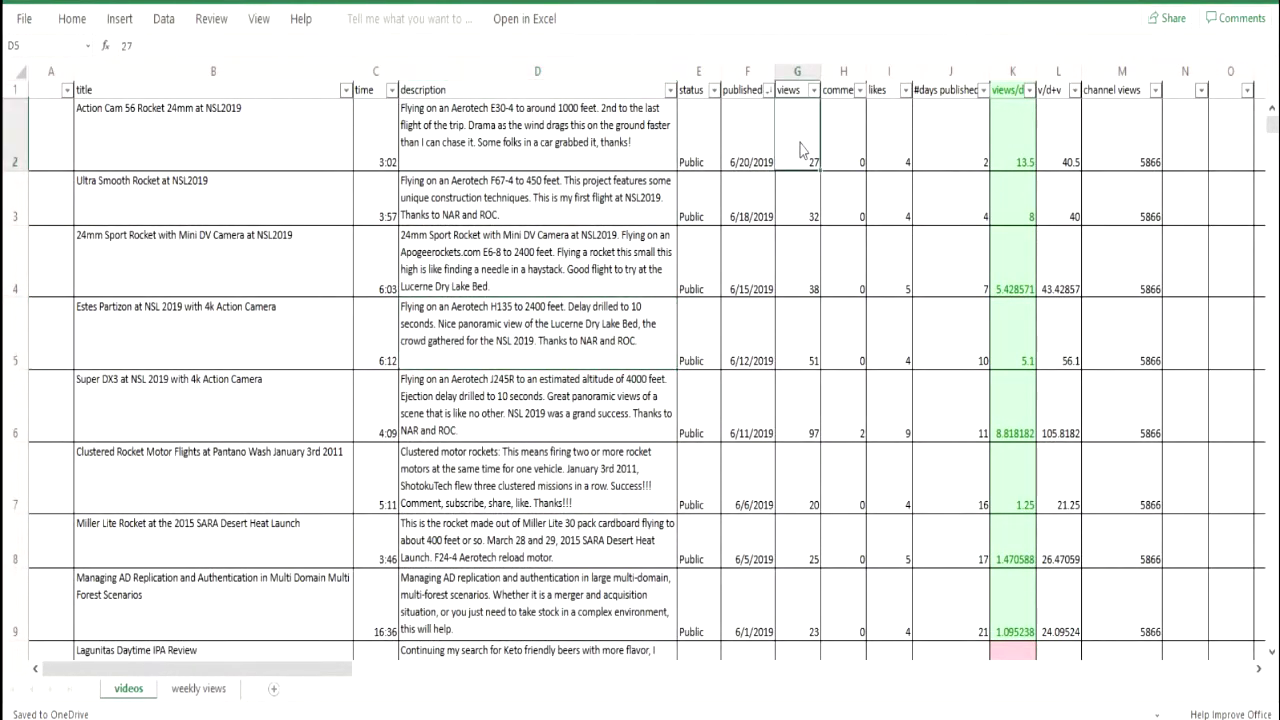
{"action": "left_click", "coordinate": [971, 150]}
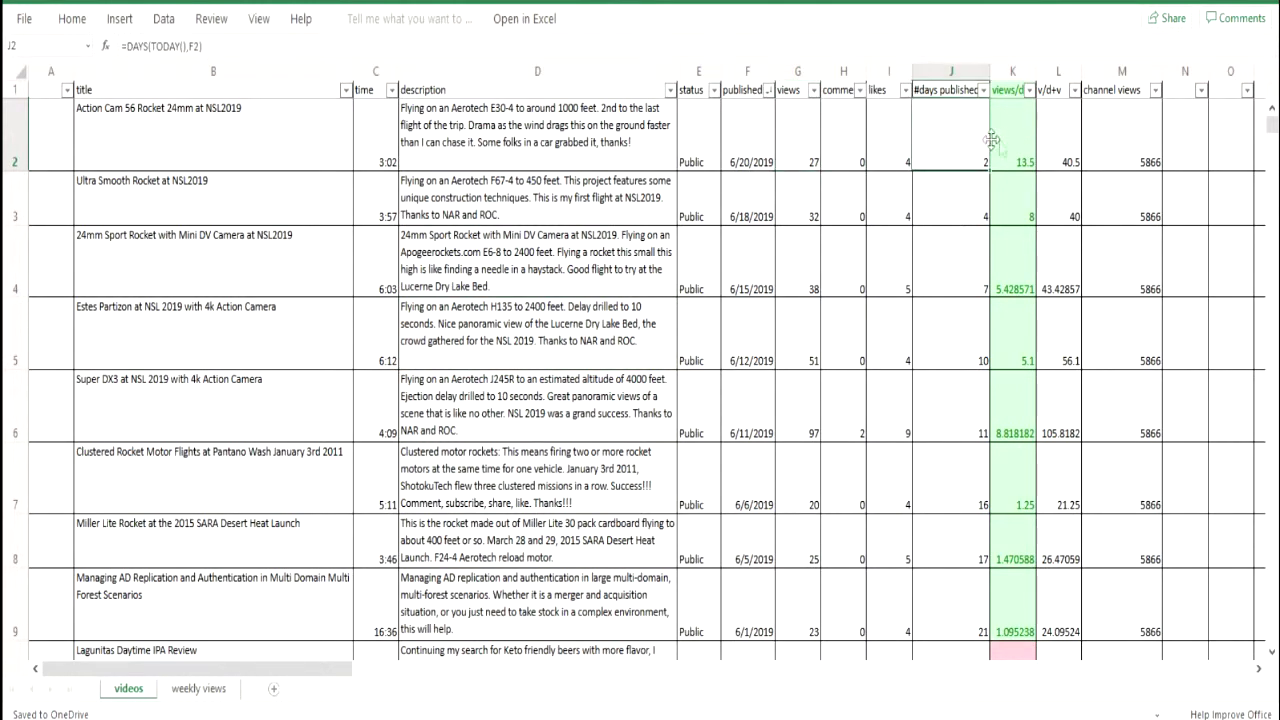
{"action": "left_click", "coordinate": [1032, 147]}
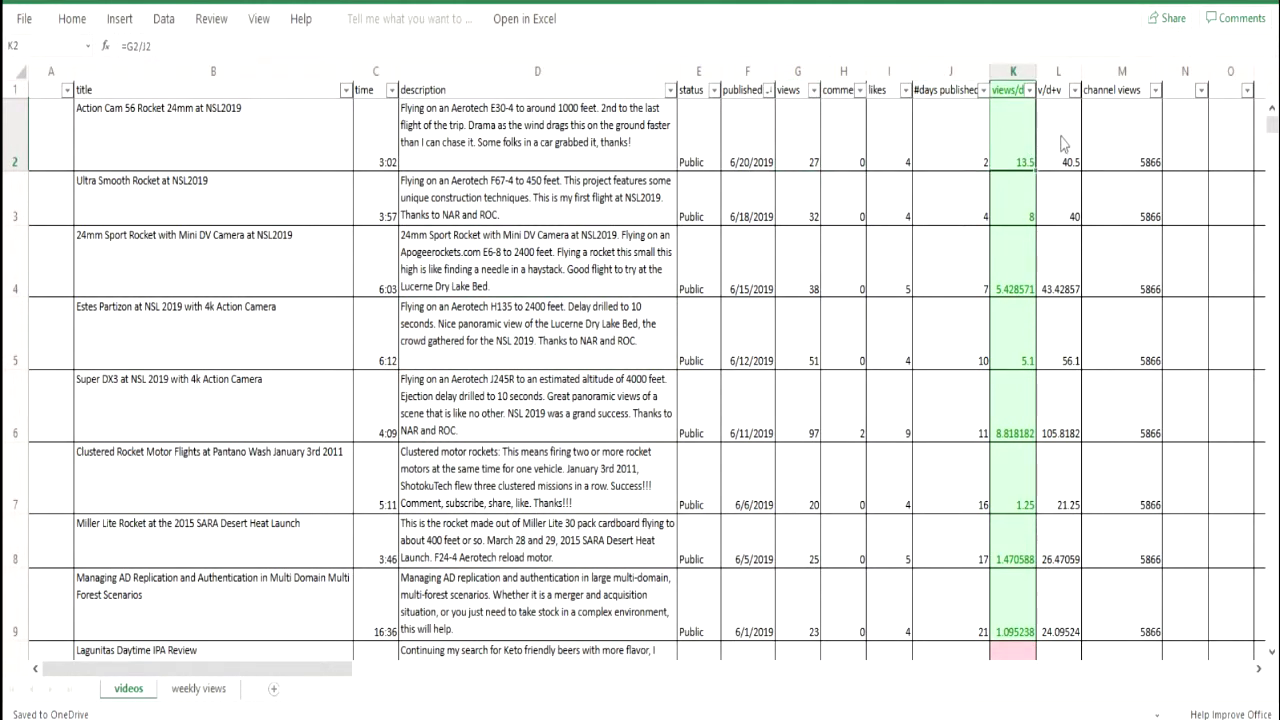
{"action": "left_click", "coordinate": [1063, 143]}
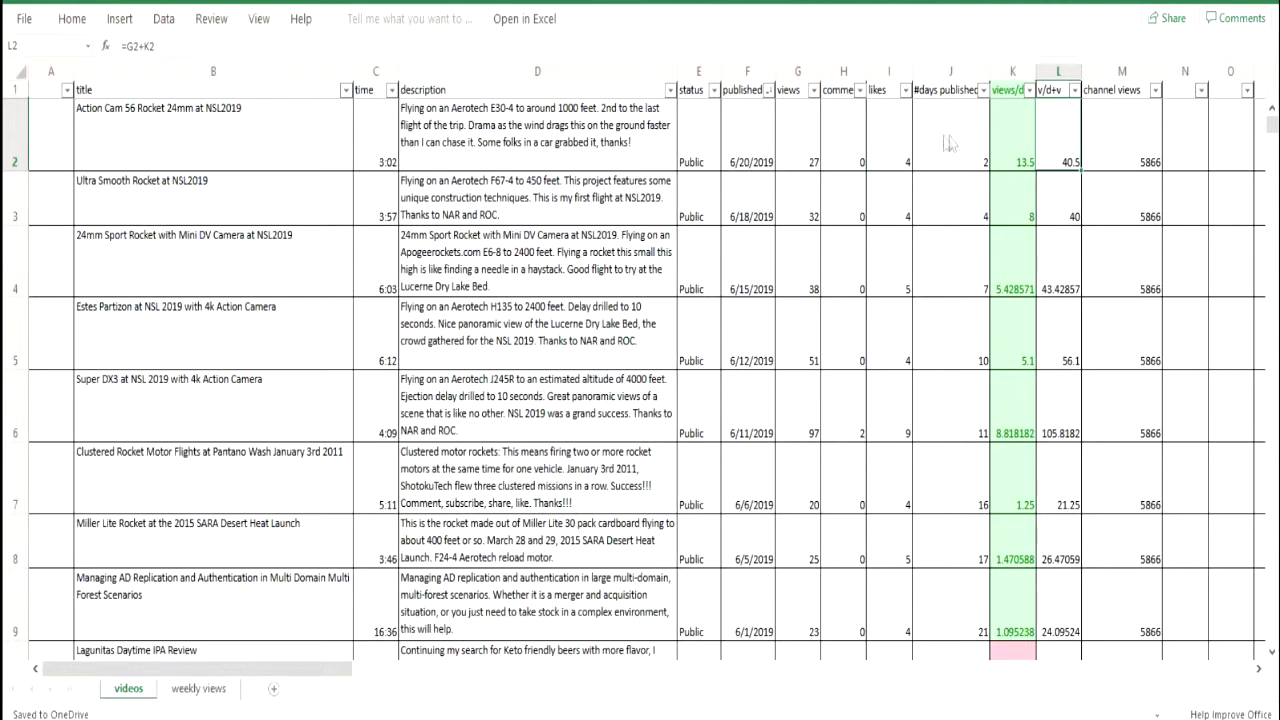
{"action": "left_click", "coordinate": [808, 150]}
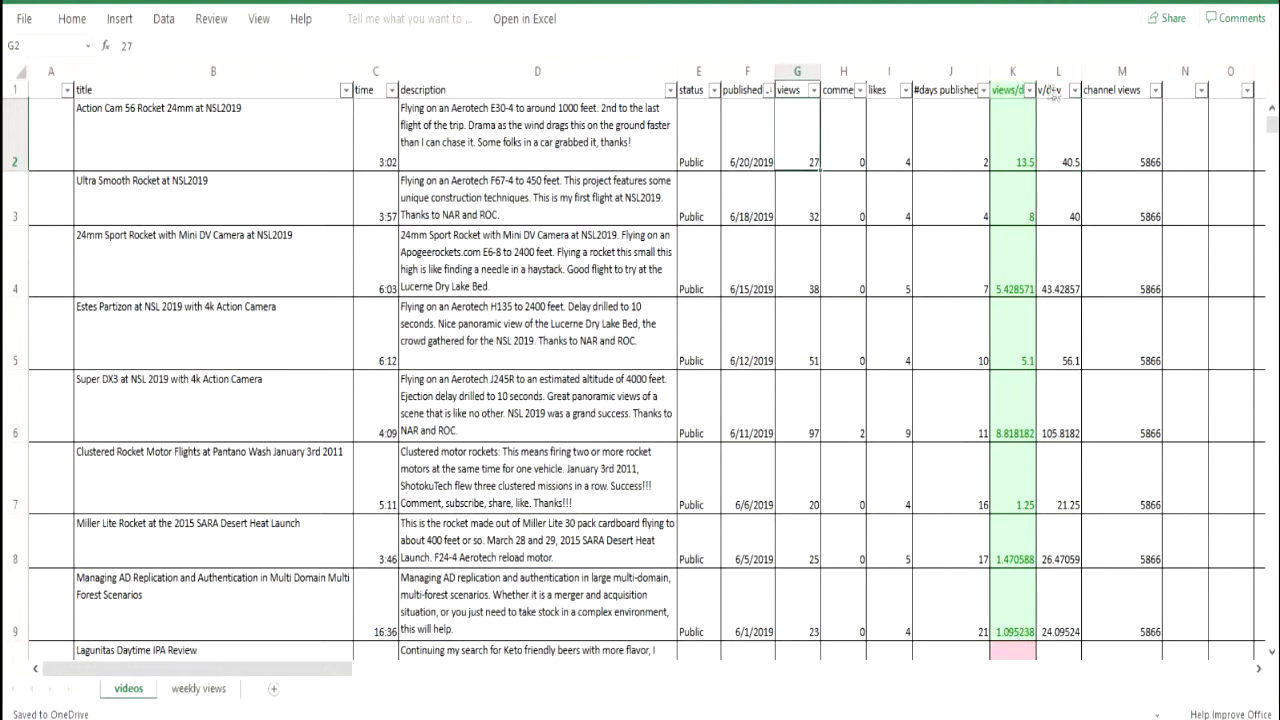
{"action": "left_click", "coordinate": [1075, 90]}
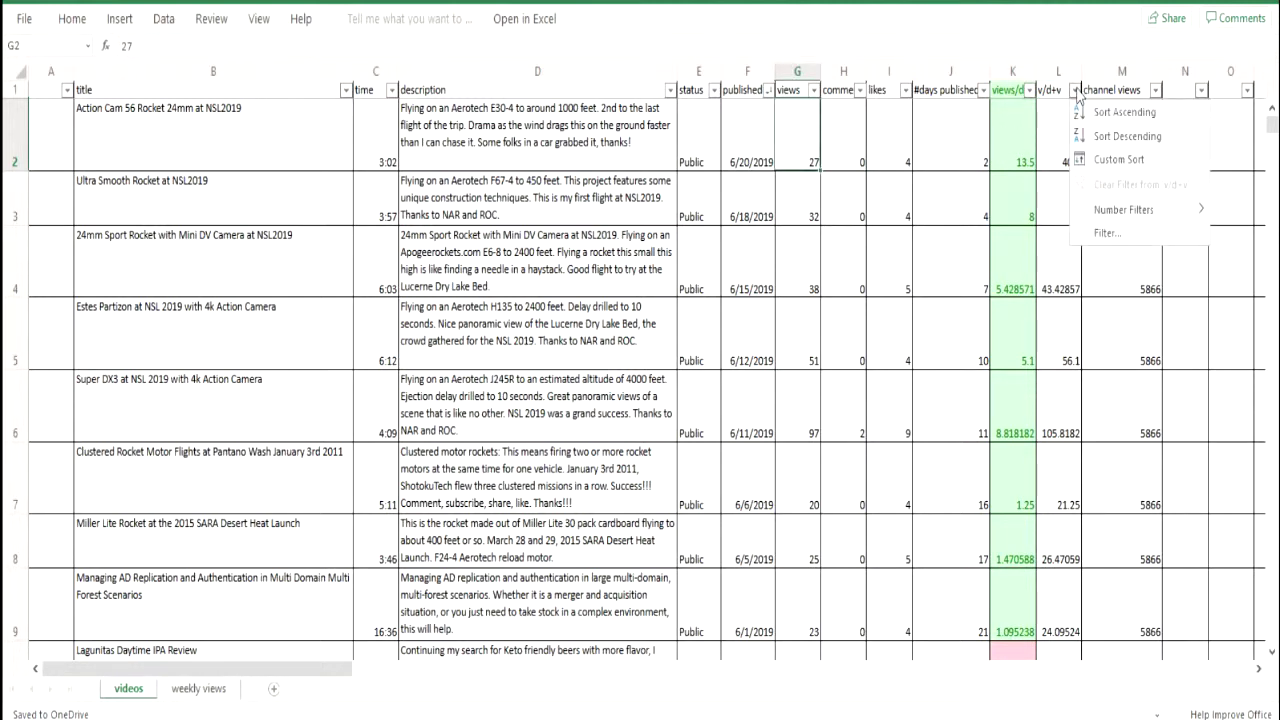
{"action": "left_click", "coordinate": [1088, 137]}
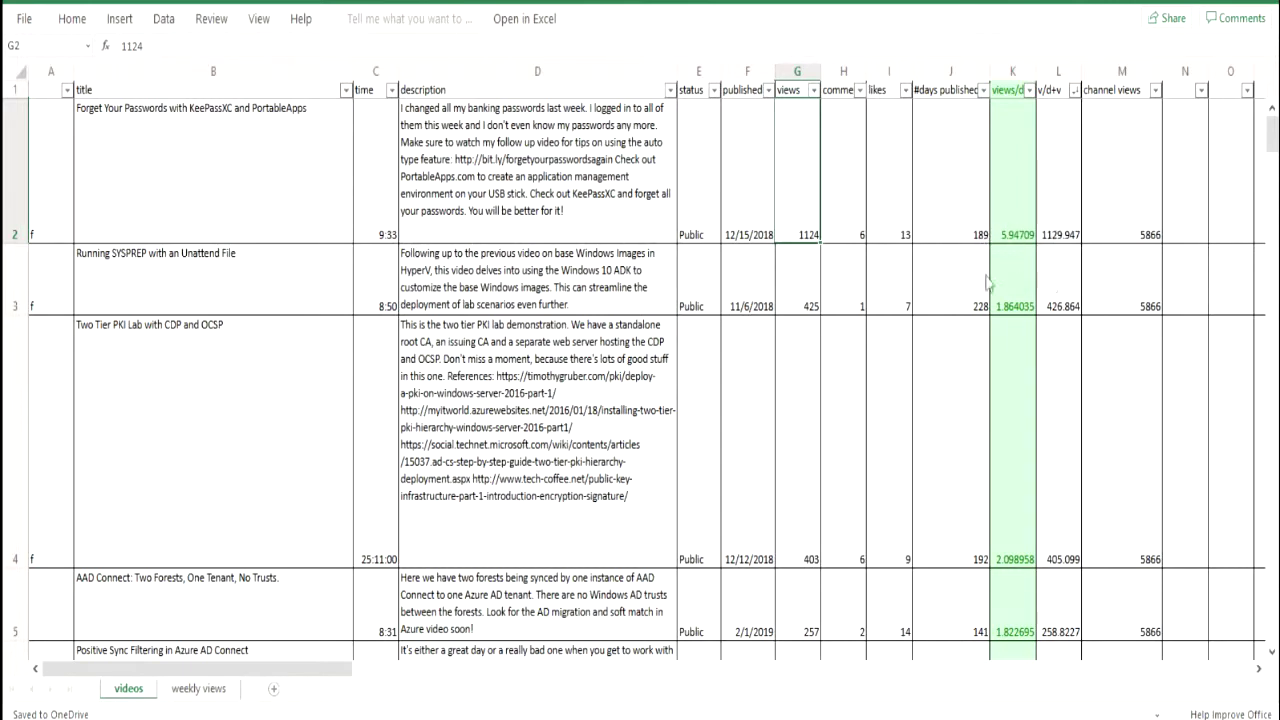
Review the Two Tier PKI Lab title and select the Positive Sync Filtering row
{"action": "left_click", "coordinate": [284, 443]}
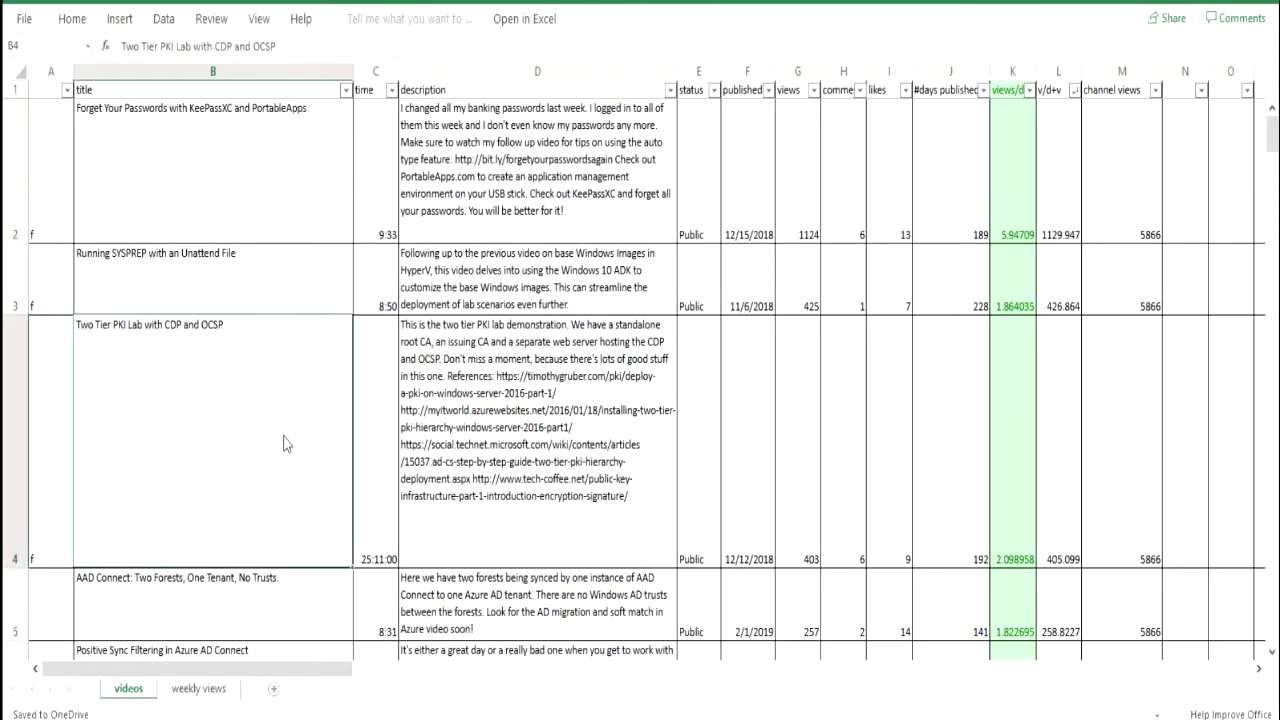
{"action": "scroll", "coordinate": [284, 443], "scroll_direction": "down", "scroll_amount": 3}
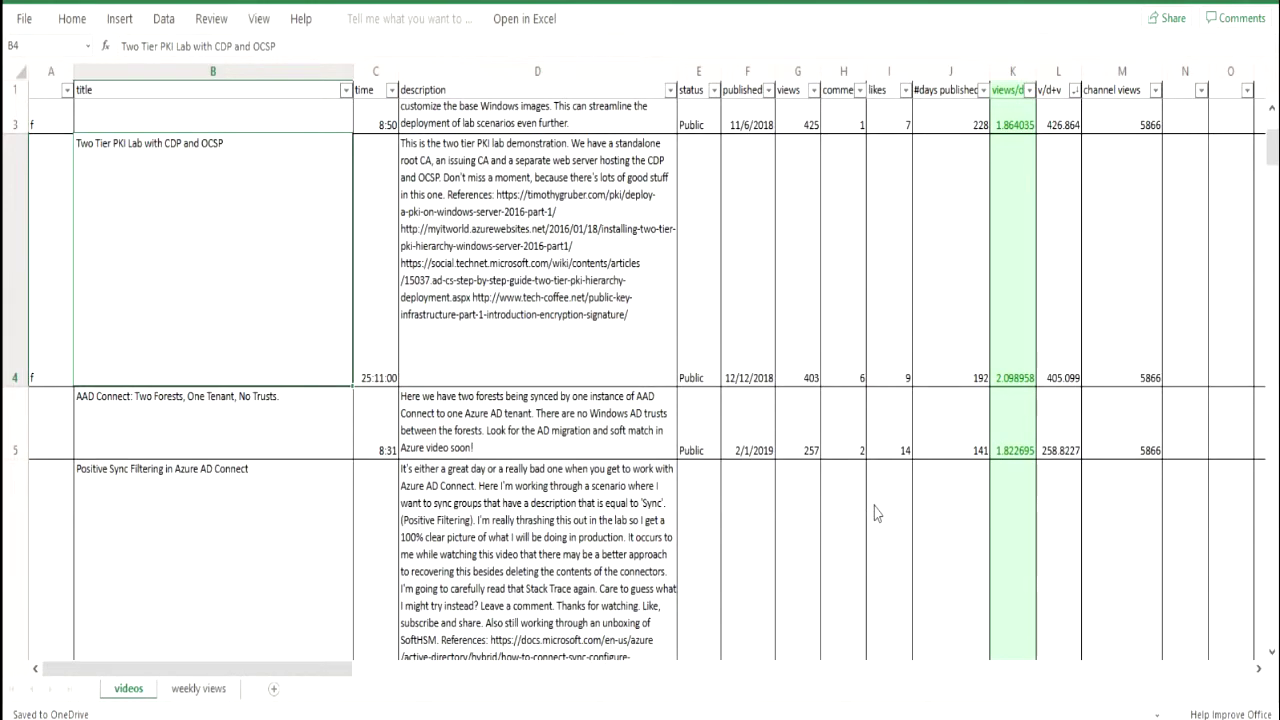
{"action": "scroll", "coordinate": [874, 507], "scroll_direction": "down", "scroll_amount": 3}
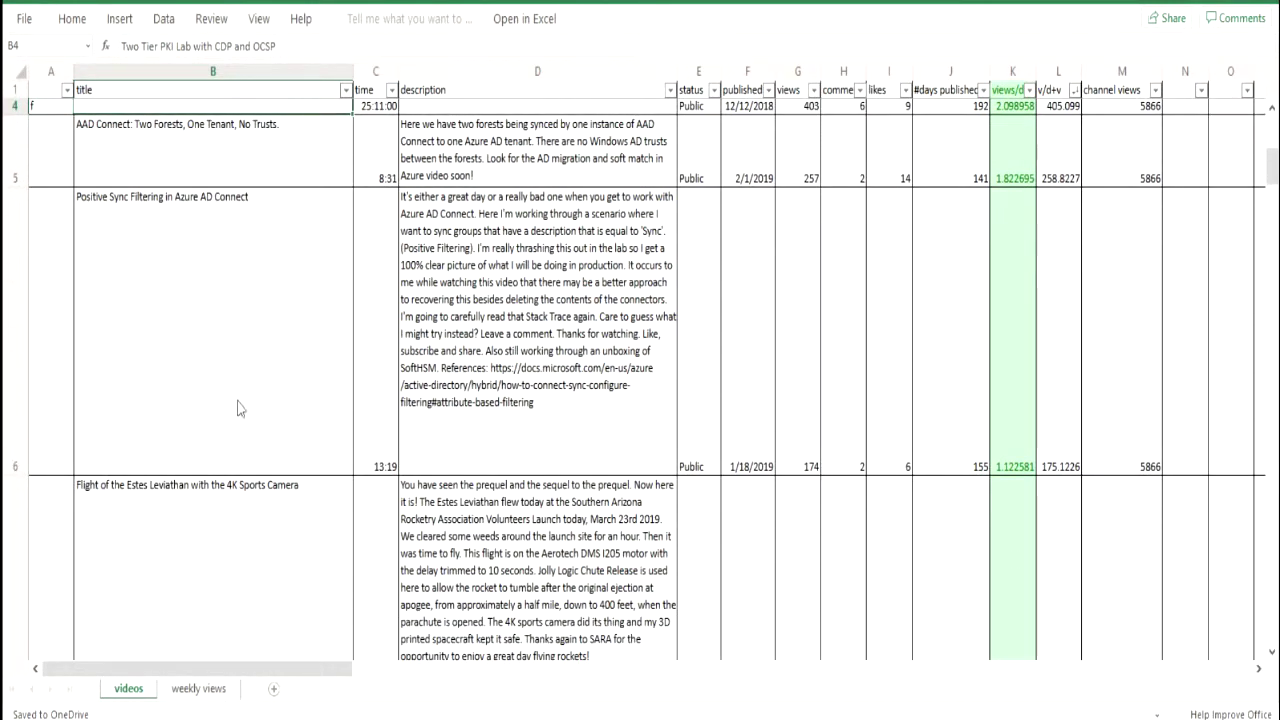
{"action": "left_click", "coordinate": [18, 408]}
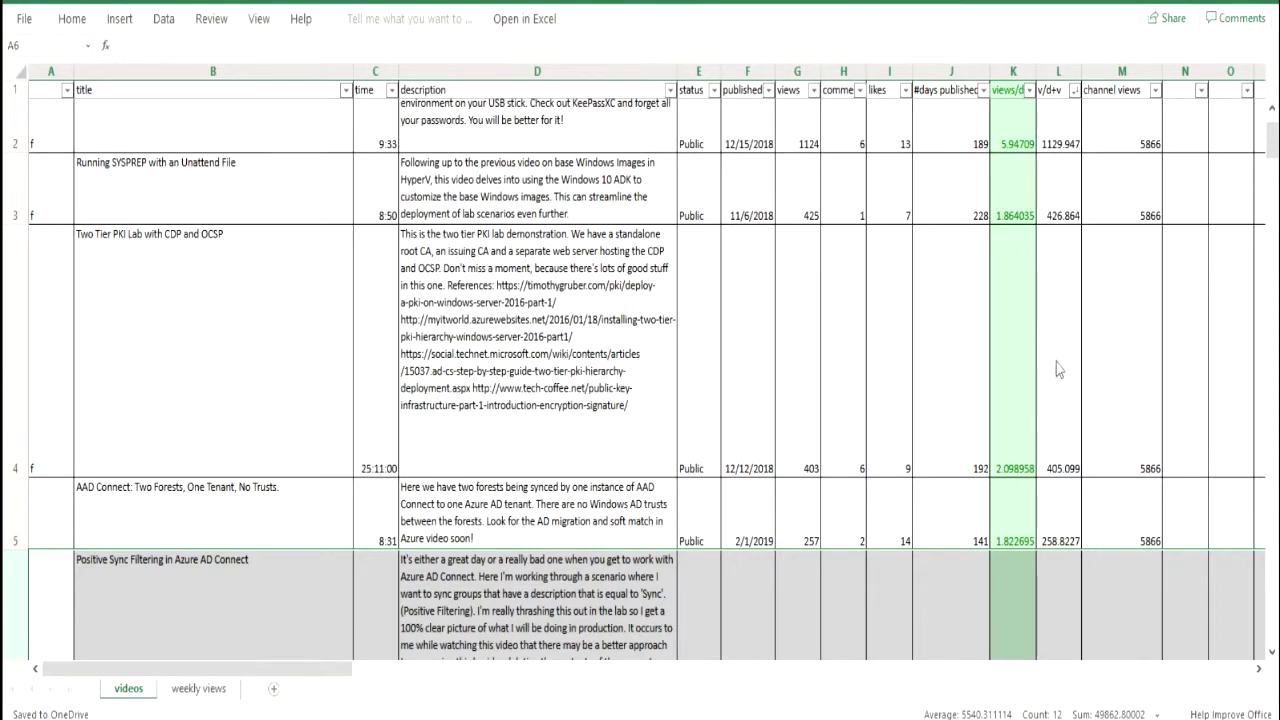
{"action": "scroll", "coordinate": [681, 406], "scroll_direction": "down", "scroll_amount": 5}
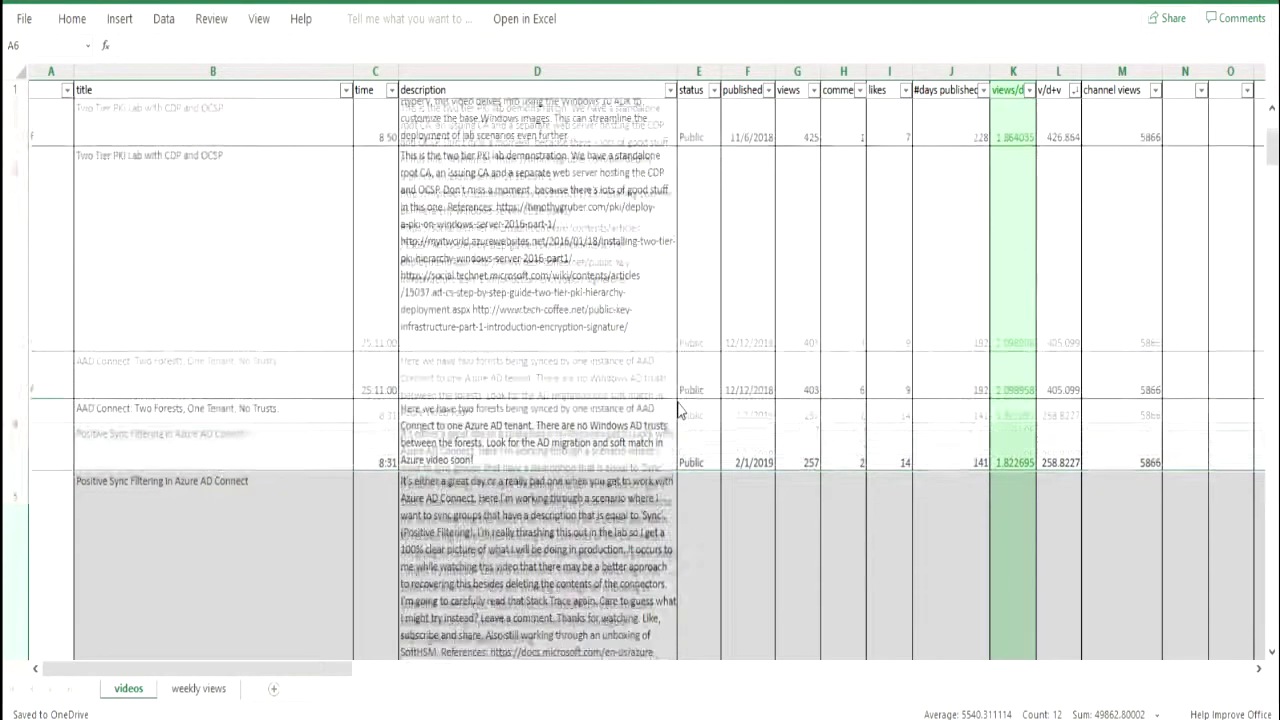
{"action": "scroll", "coordinate": [679, 408], "scroll_direction": "down", "scroll_amount": 2}
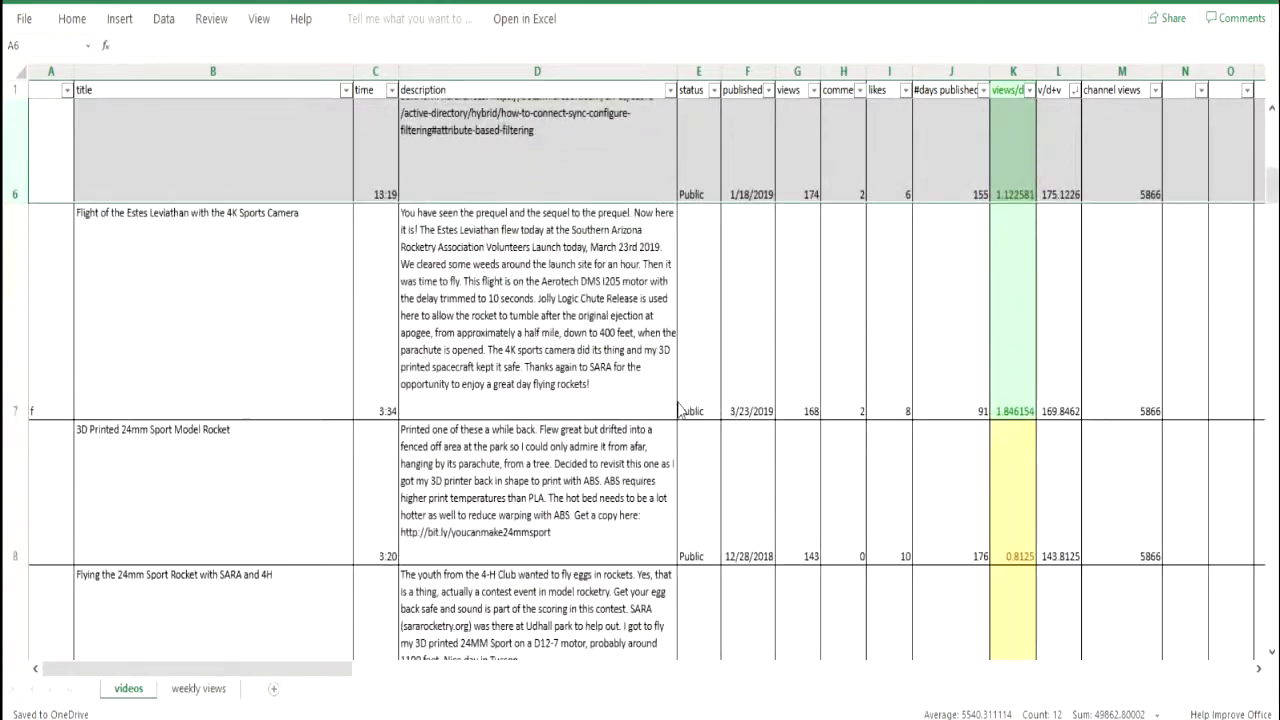
{"action": "scroll", "coordinate": [679, 408], "scroll_direction": "down", "scroll_amount": 3}
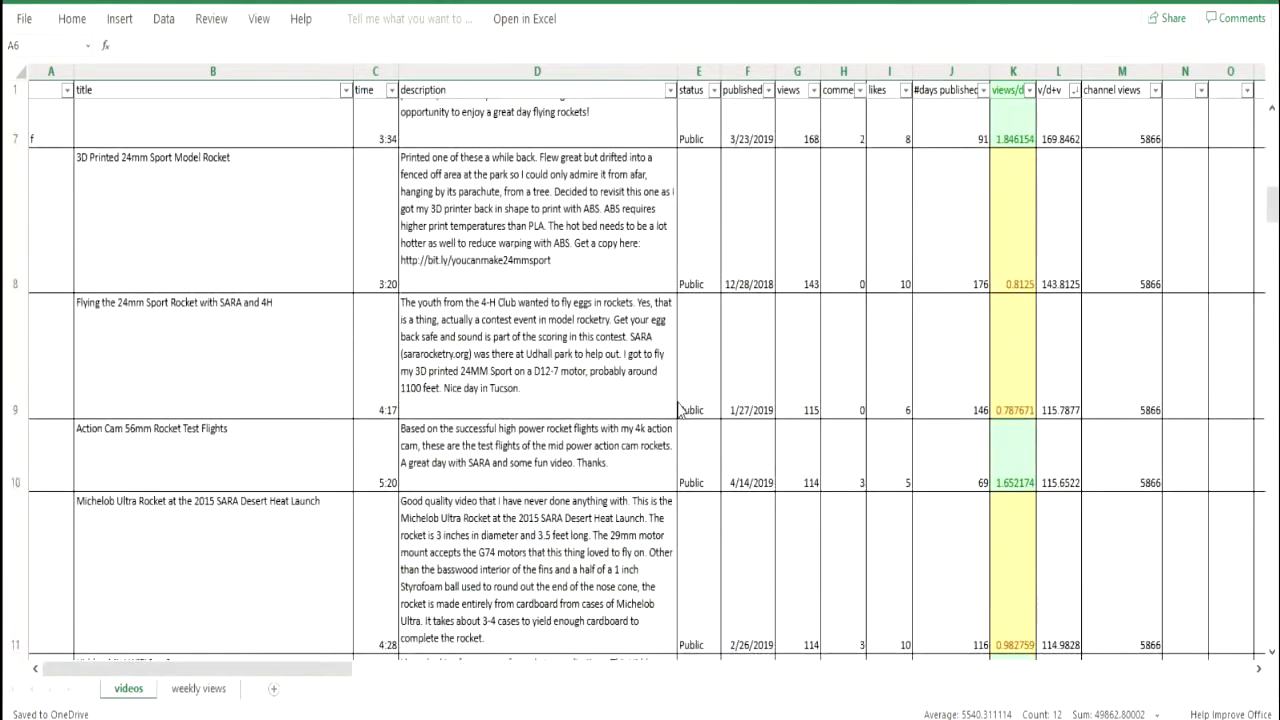
{"action": "scroll", "coordinate": [679, 408], "scroll_direction": "down", "scroll_amount": 3}
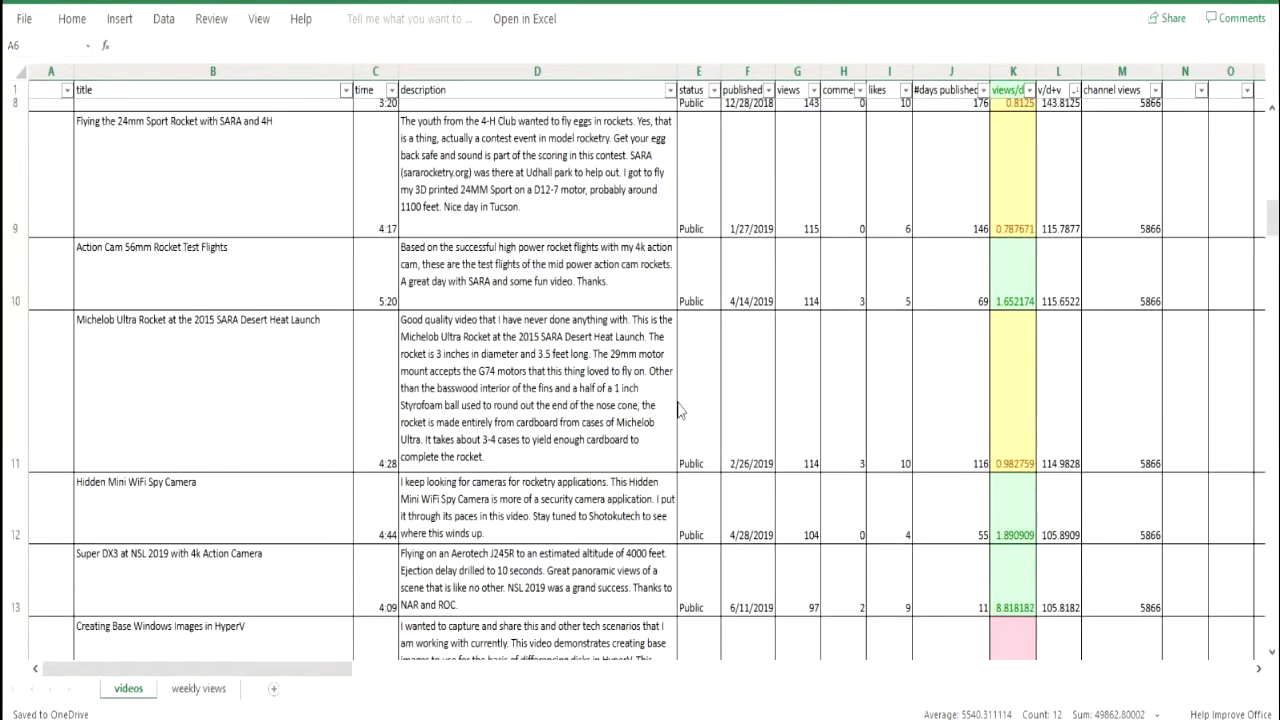
{"action": "scroll", "coordinate": [679, 408], "scroll_direction": "down", "scroll_amount": 3}
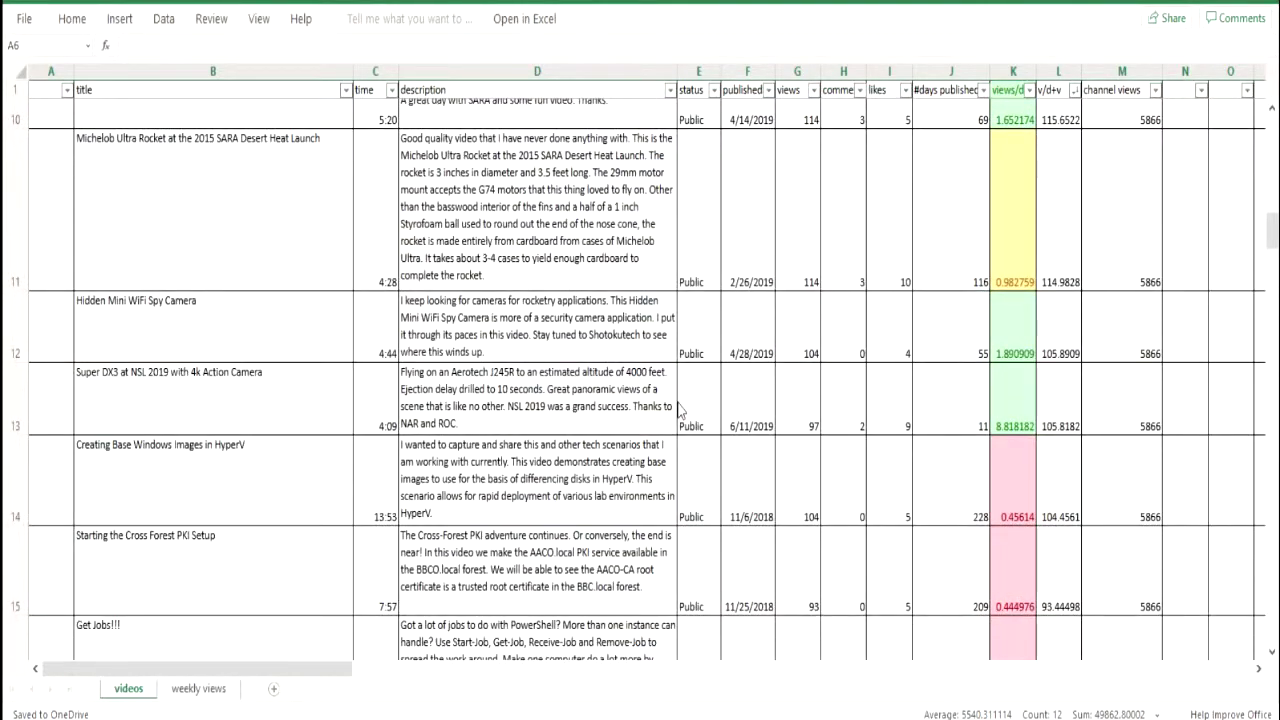
{"action": "scroll", "coordinate": [679, 408], "scroll_direction": "up", "scroll_amount": 15}
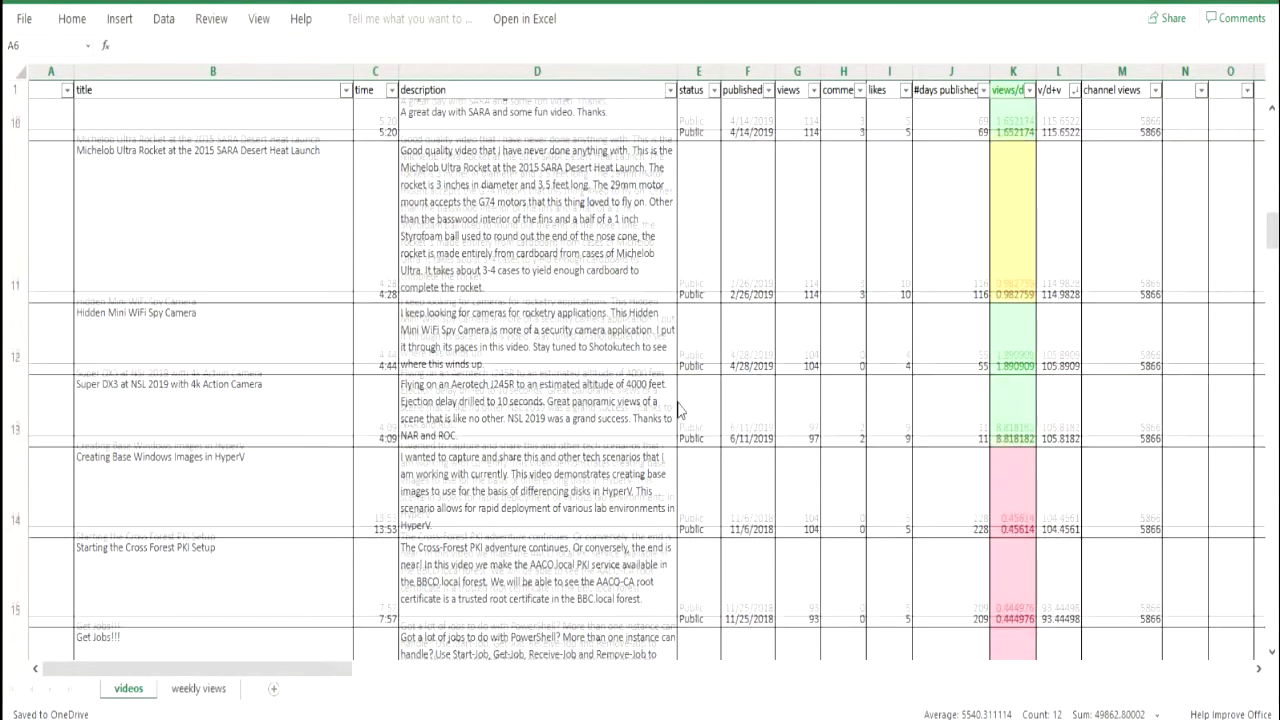
{"action": "scroll", "coordinate": [679, 408], "scroll_direction": "up", "scroll_amount": 1}
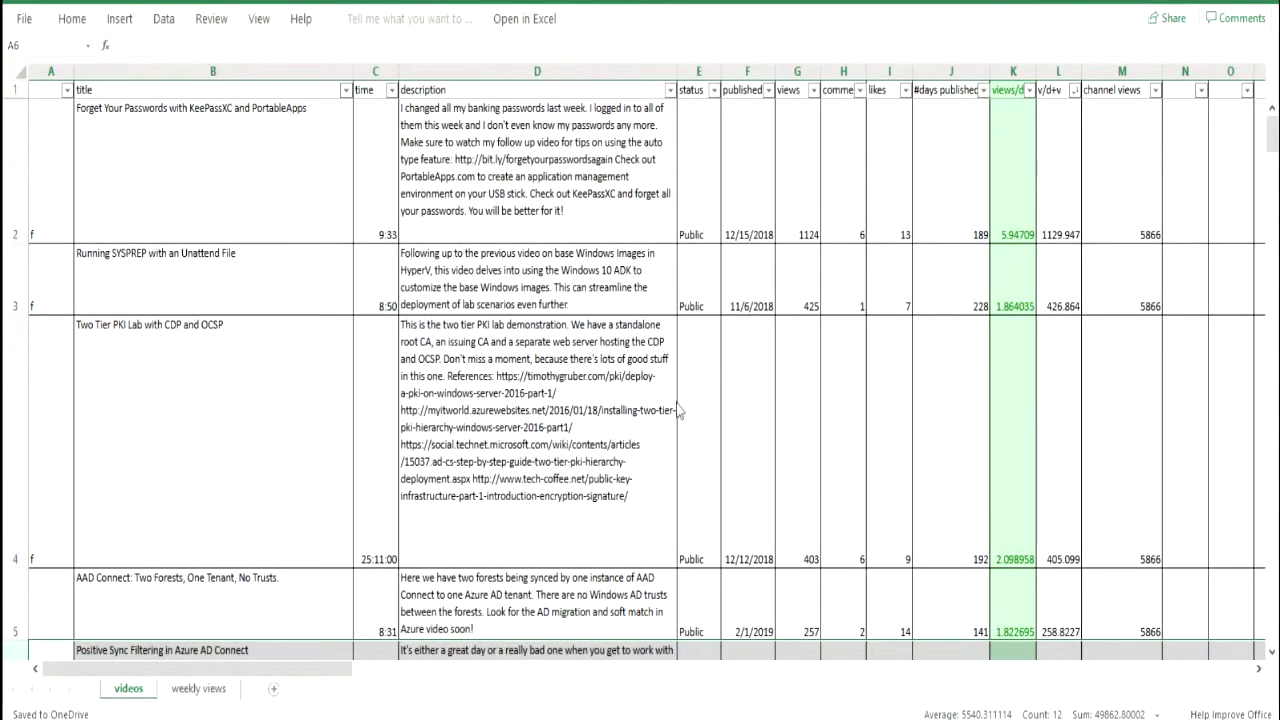
{"action": "scroll", "coordinate": [679, 408], "scroll_direction": "down", "scroll_amount": 10}
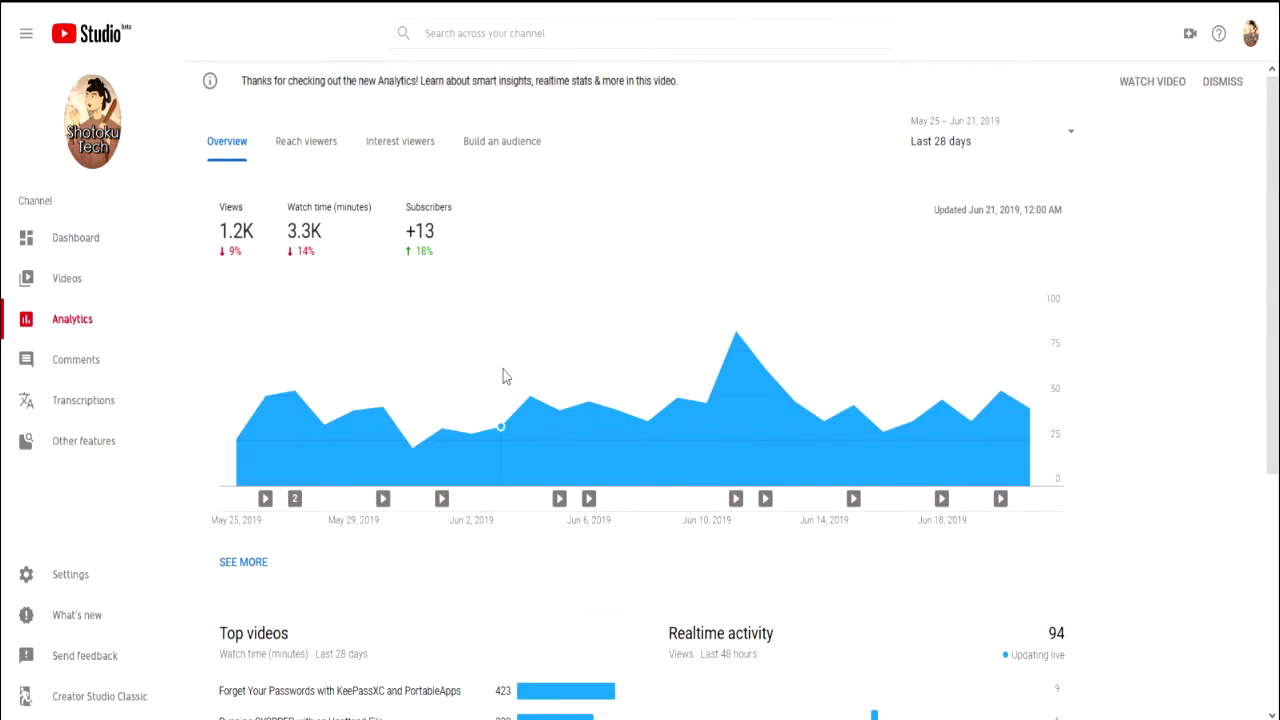
{"action": "scroll", "coordinate": [503, 376], "scroll_direction": "down", "scroll_amount": 2}
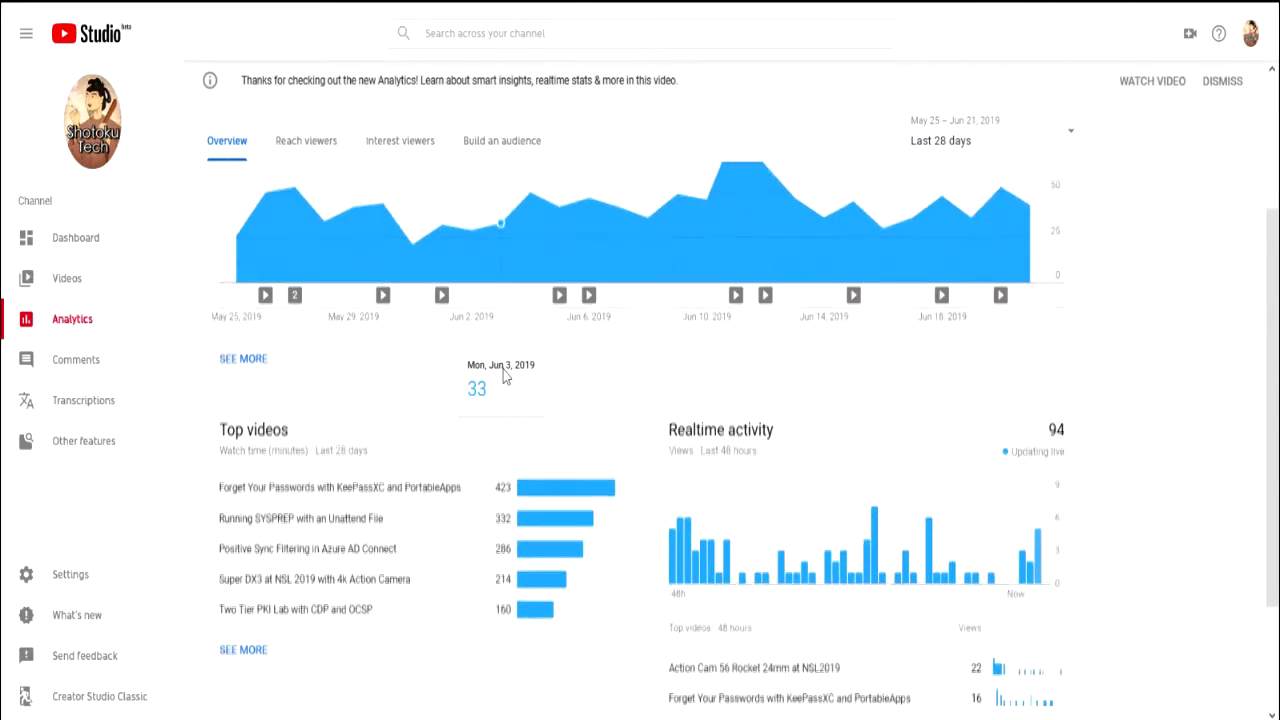
Open YouTube Studio's full per-video analytics report and scroll through it
{"action": "left_click", "coordinate": [240, 650]}
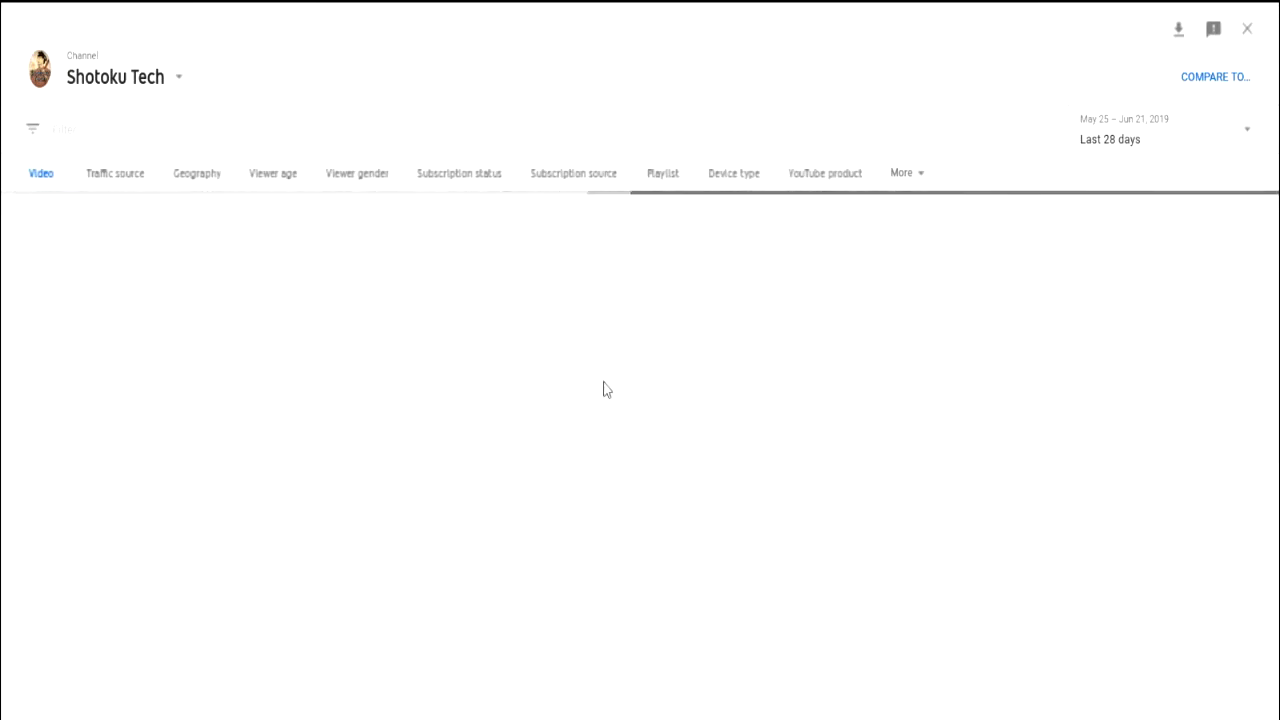
{"action": "scroll", "coordinate": [604, 378], "scroll_direction": "down", "scroll_amount": 3}
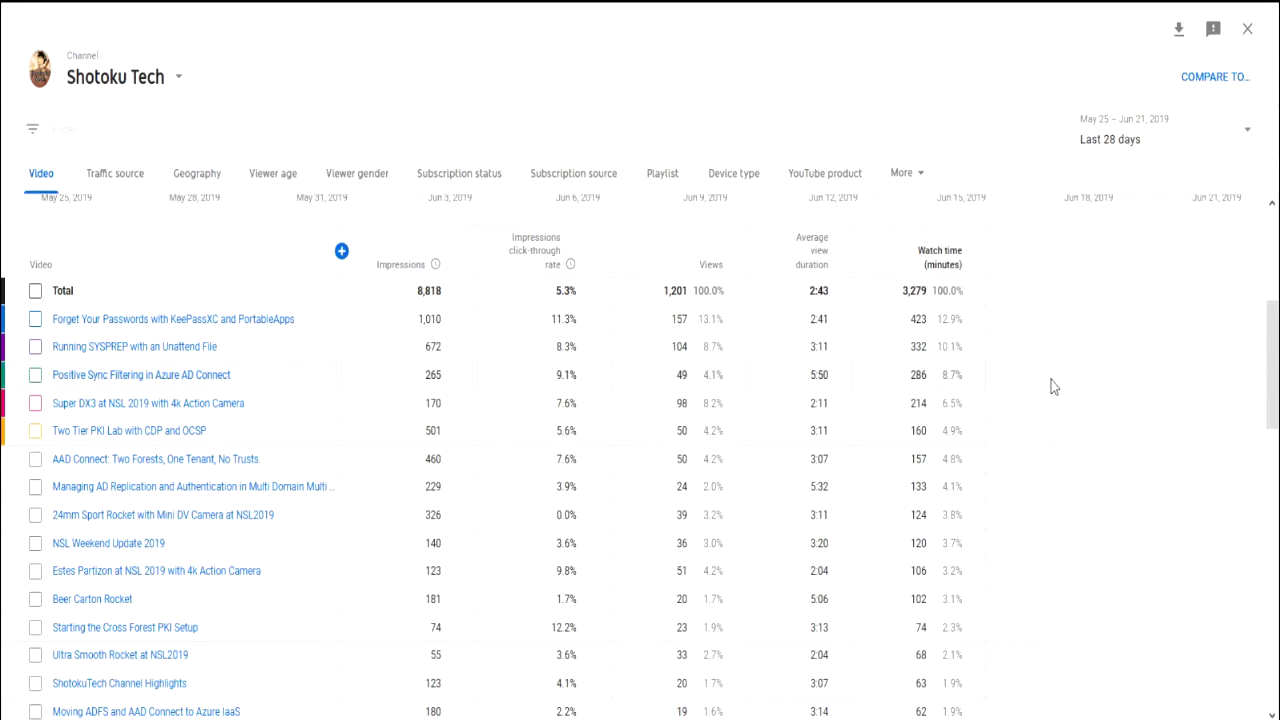
{"action": "scroll", "coordinate": [1053, 386], "scroll_direction": "down", "scroll_amount": 2}
{"action": "scroll", "coordinate": [1053, 386], "scroll_direction": "down", "scroll_amount": 9}
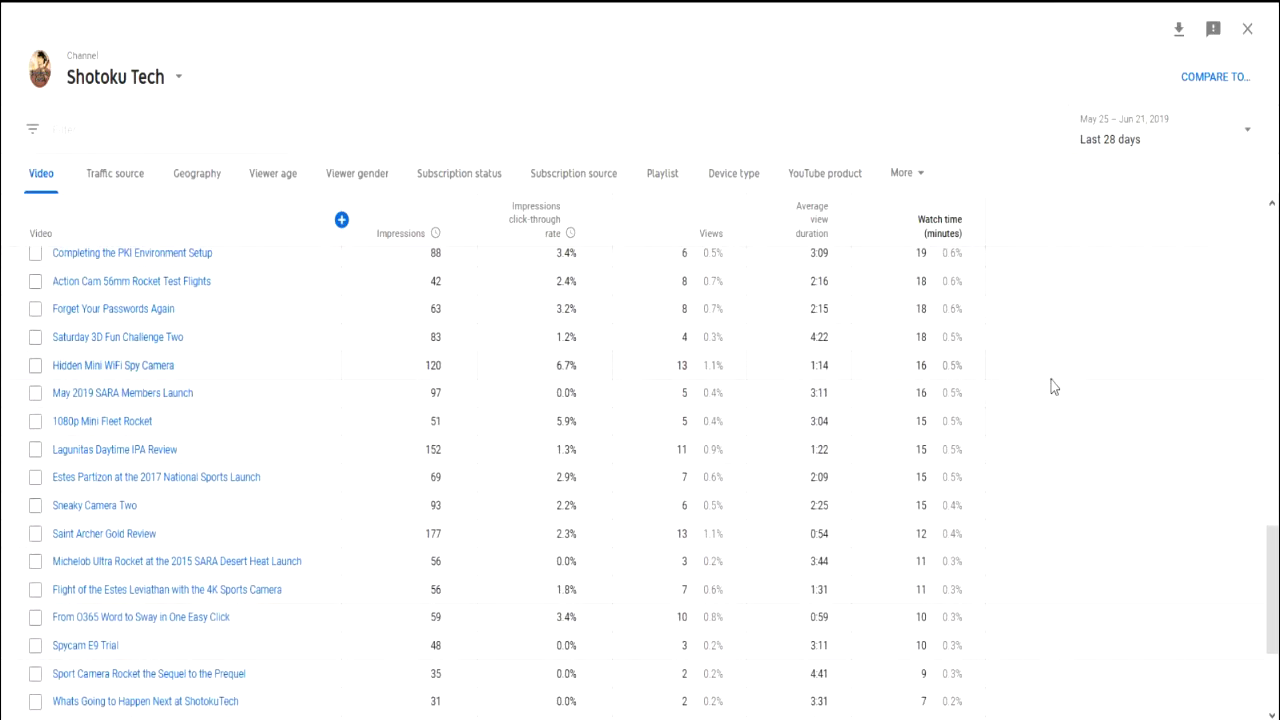
{"action": "scroll", "coordinate": [1053, 386], "scroll_direction": "down", "scroll_amount": 3}
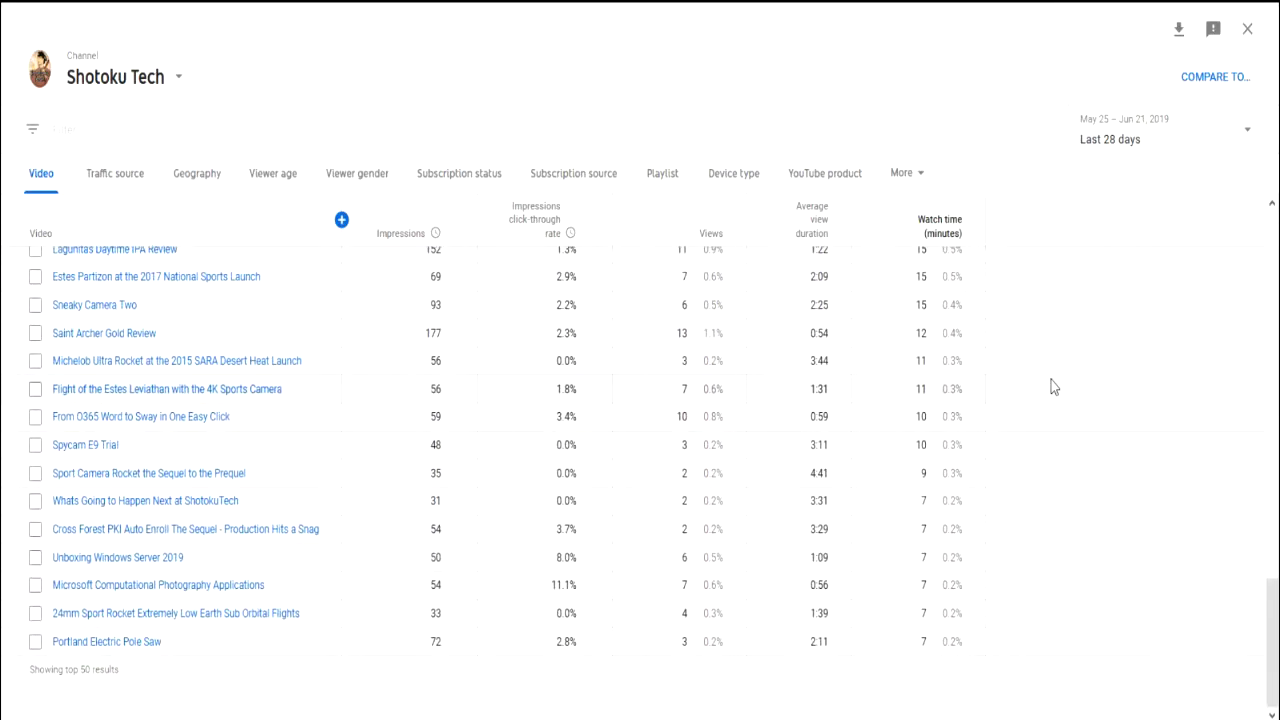
{"action": "scroll", "coordinate": [1053, 386], "scroll_direction": "up", "scroll_amount": 15}
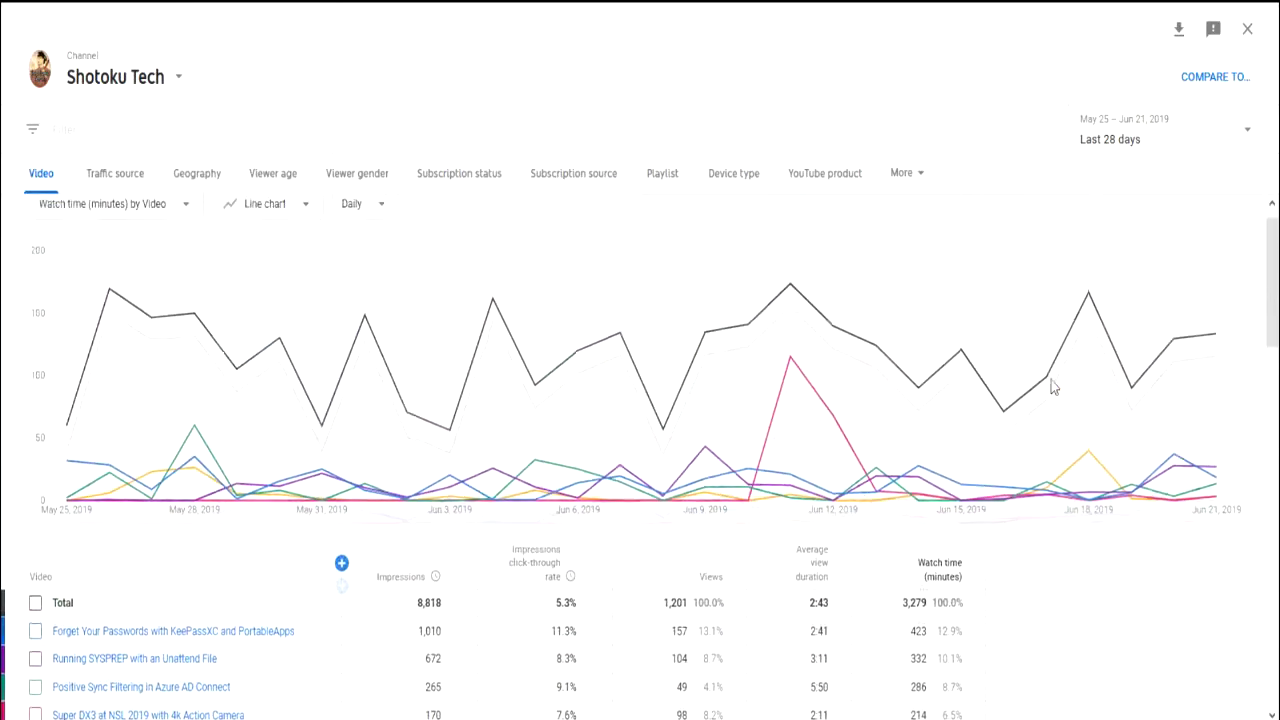
{"action": "scroll", "coordinate": [1053, 386], "scroll_direction": "up", "scroll_amount": 1}
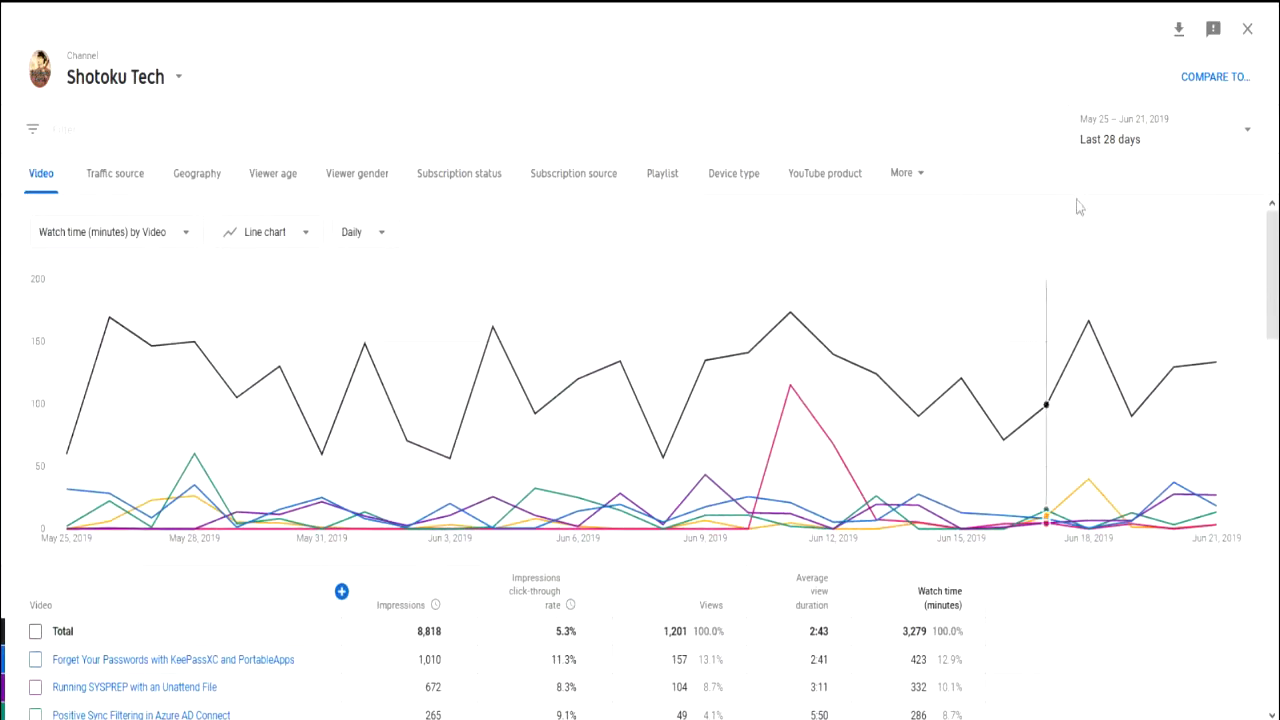
Export the report as Comma-separated values (.csv) and confirm saving the file
{"action": "left_click", "coordinate": [1179, 34]}
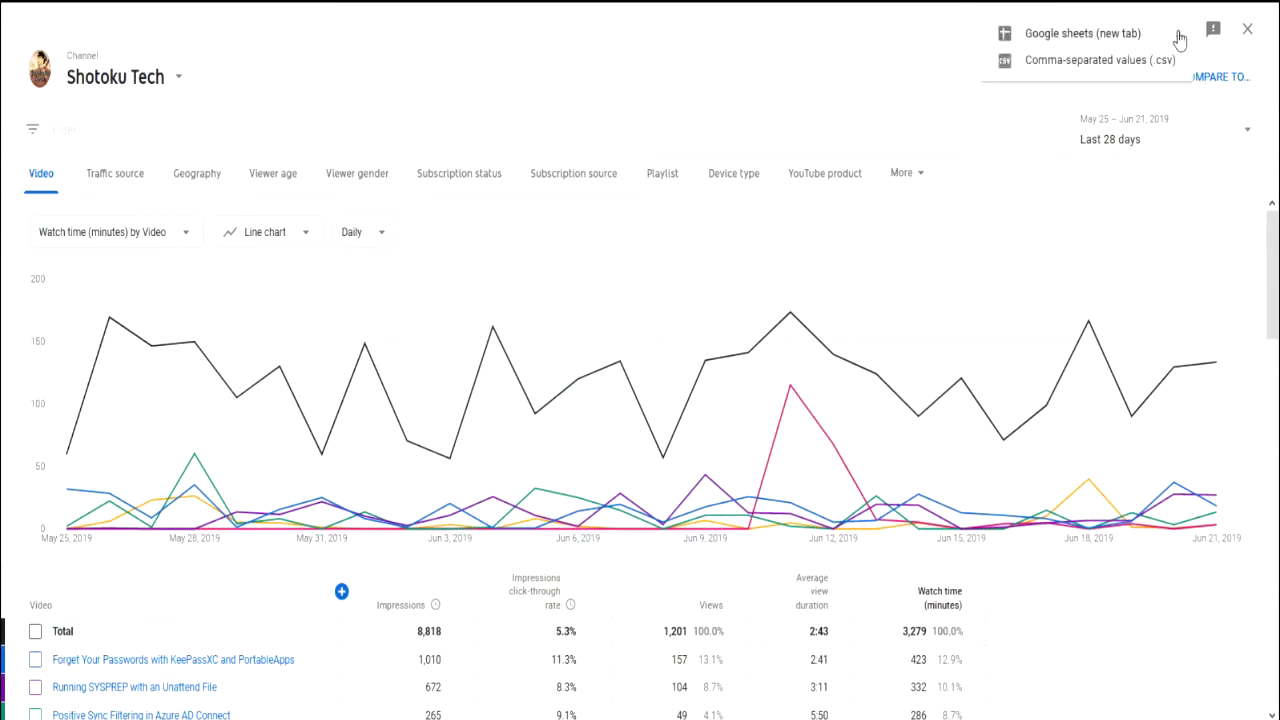
{"action": "left_click", "coordinate": [1125, 62]}
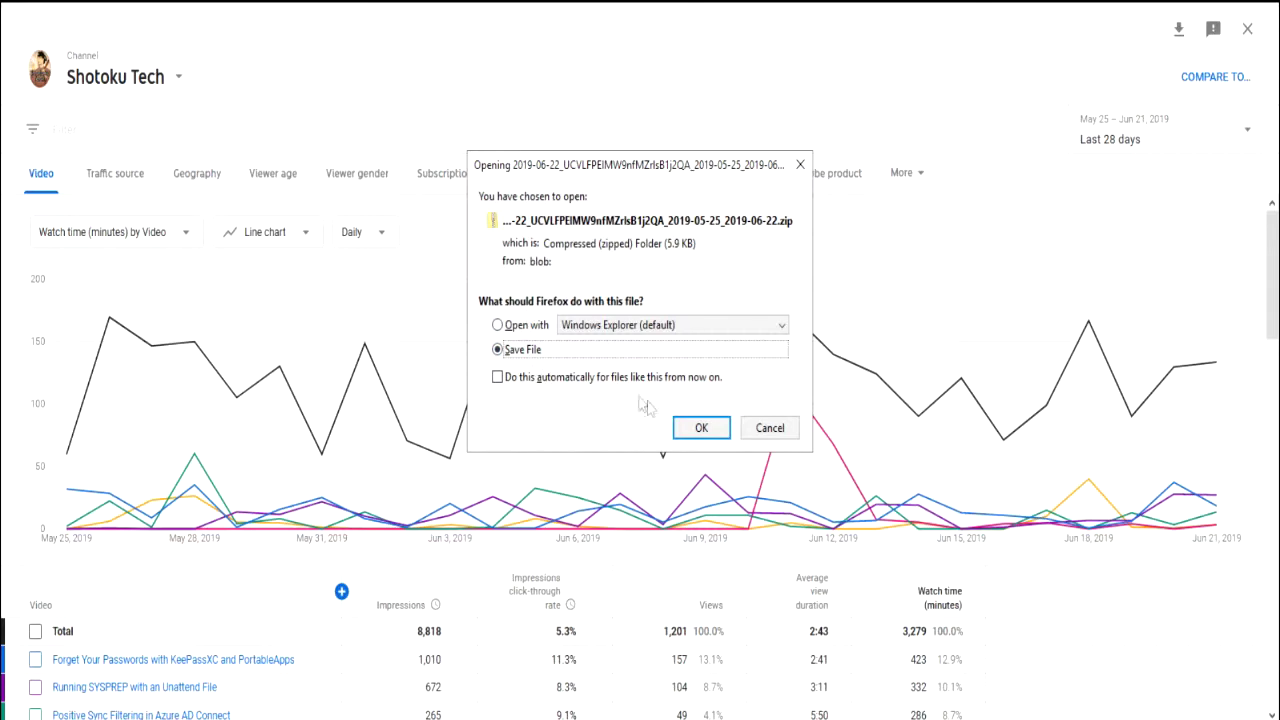
{"action": "left_click", "coordinate": [690, 429]}
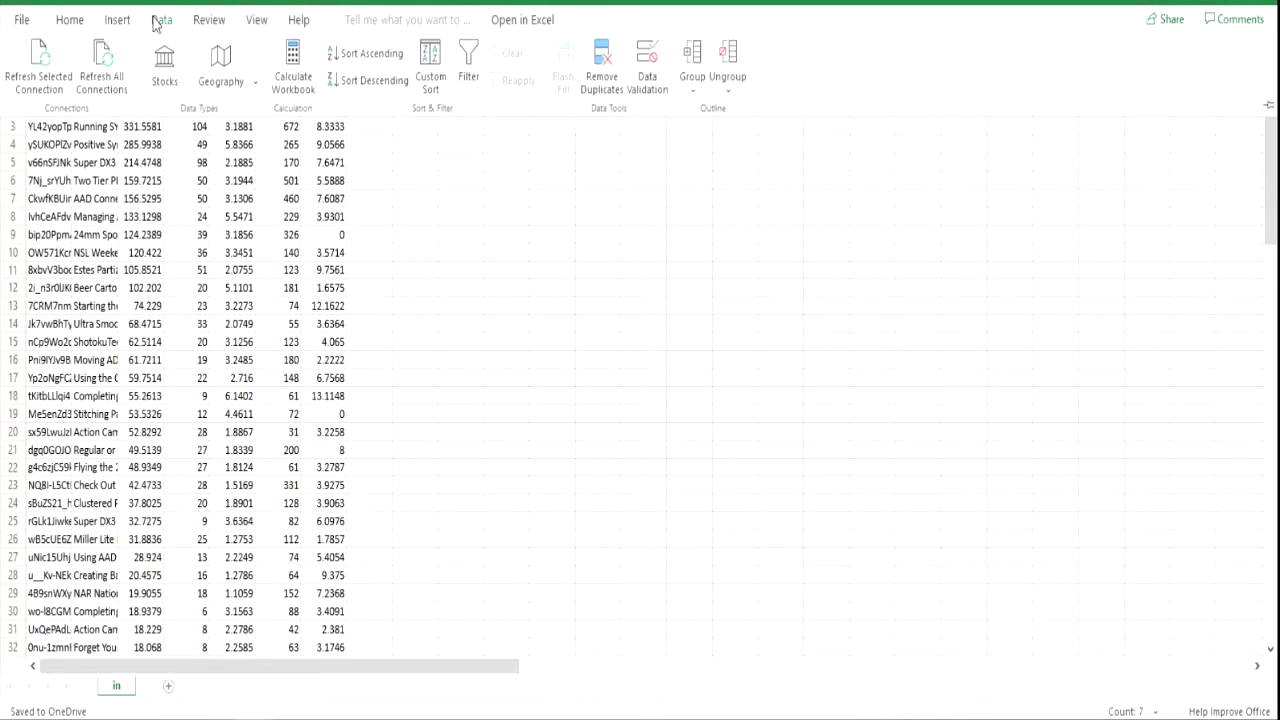
Add filter dropdowns to the header row and autofit column B to the video titles
{"action": "left_click", "coordinate": [468, 77]}
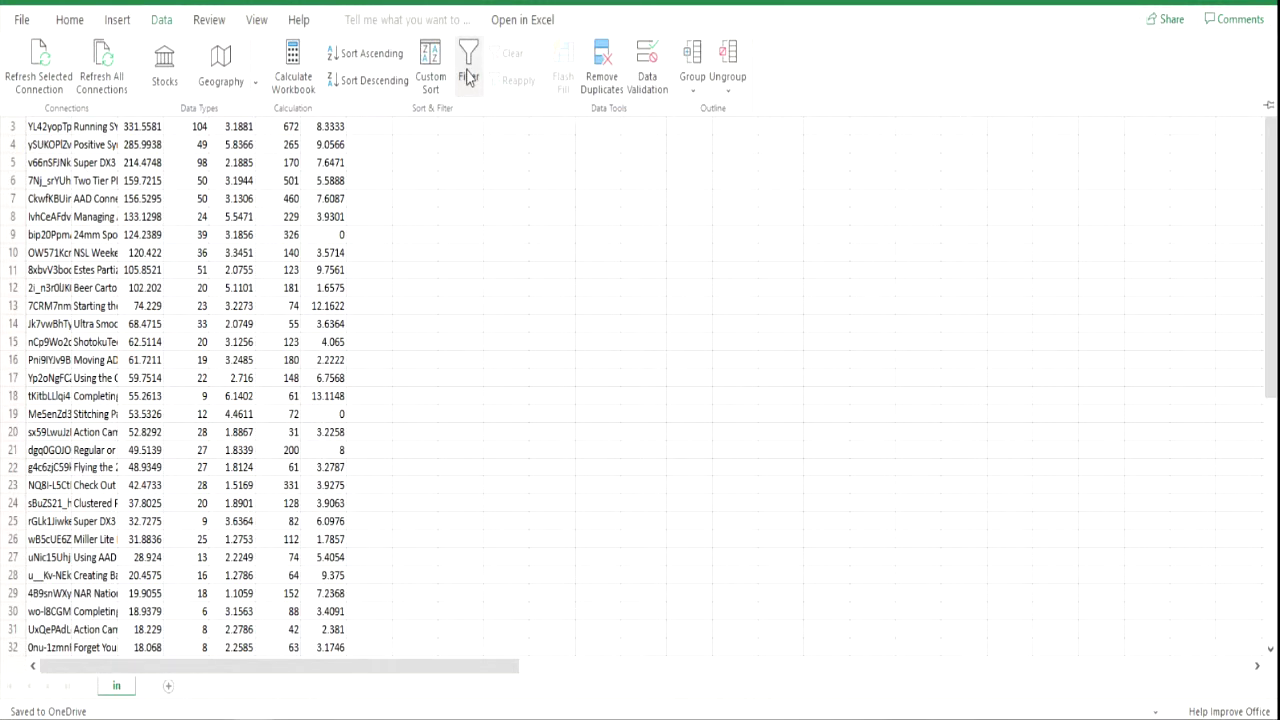
{"action": "left_click", "coordinate": [468, 77]}
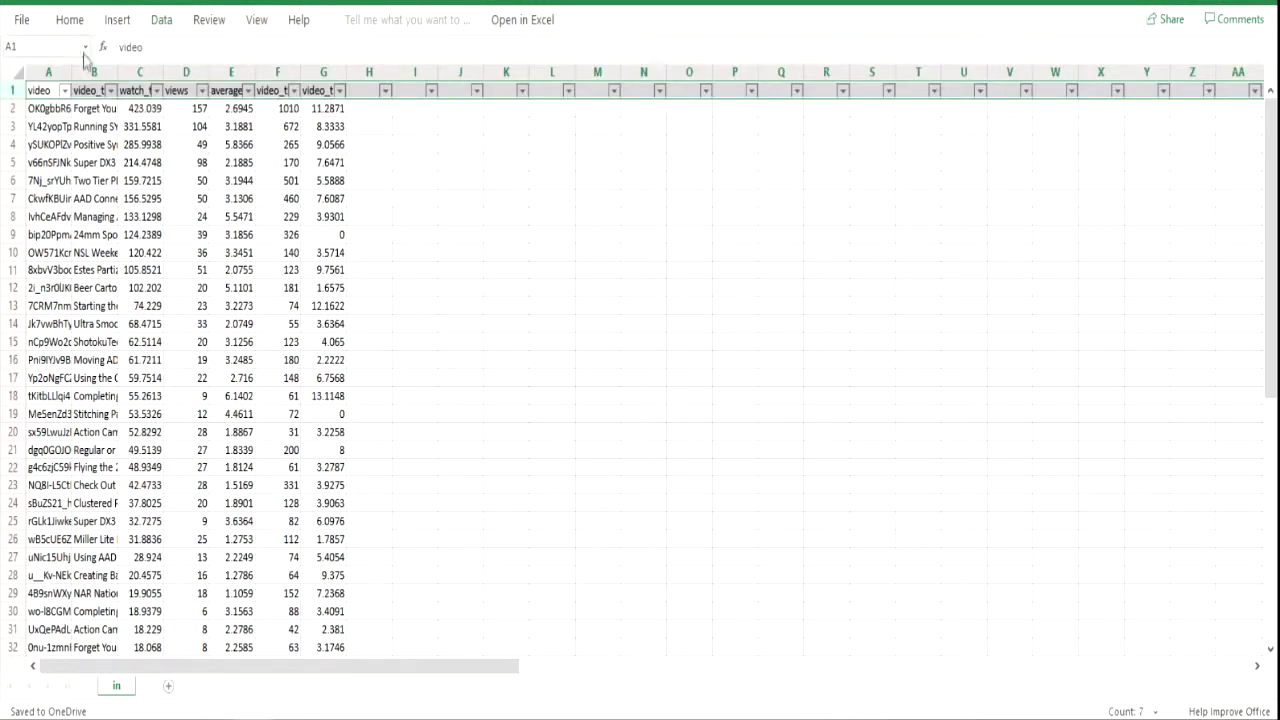
{"action": "left_click_drag", "start_coordinate": [117, 72], "coordinate": [243, 80]}
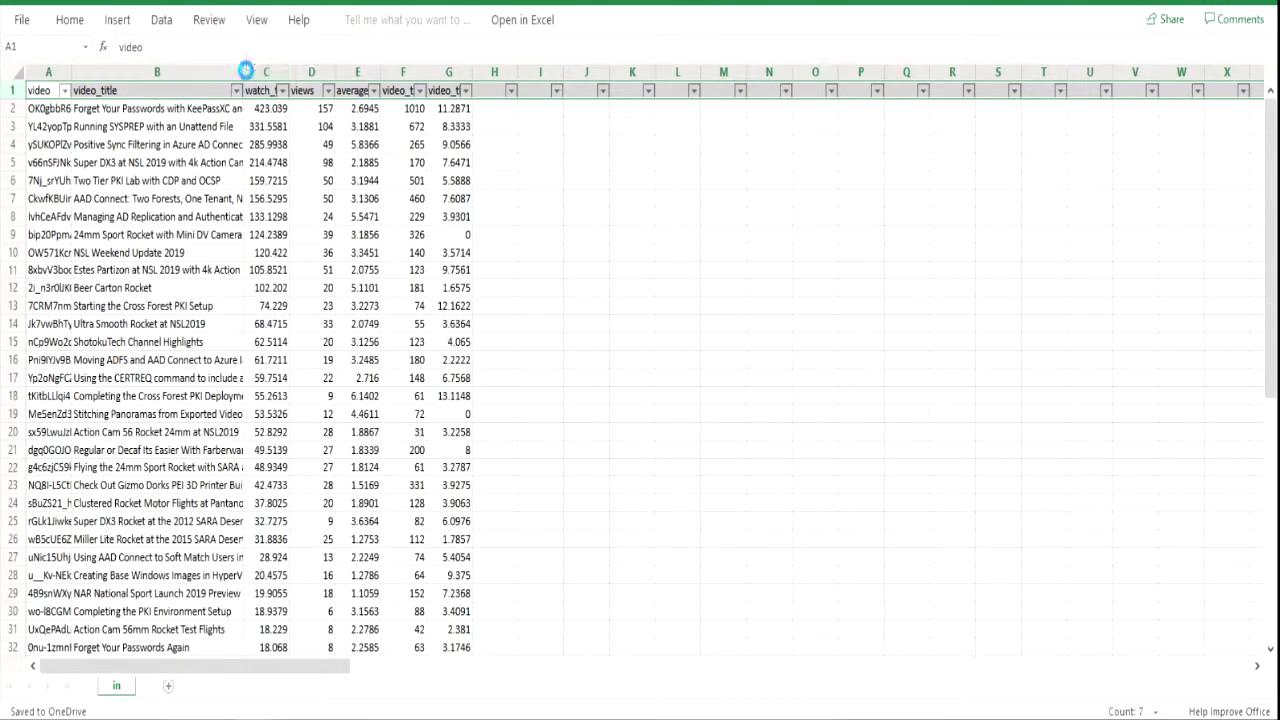
{"action": "double_click", "coordinate": [244, 72]}
Autofit columns C–G and sort rows by watch_time_minutes, highest first
{"action": "left_click", "coordinate": [519, 73]}
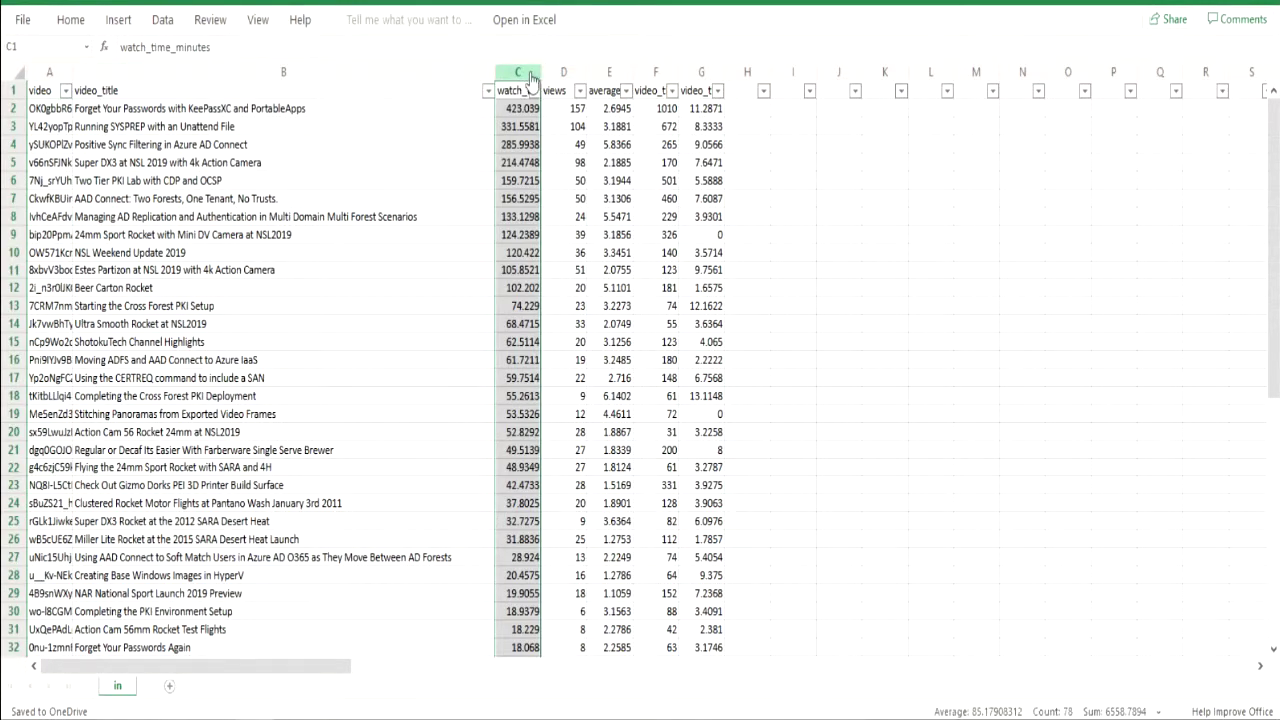
{"action": "left_click_drag", "start_coordinate": [543, 80], "coordinate": [722, 72]}
{"action": "double_click", "coordinate": [722, 72]}
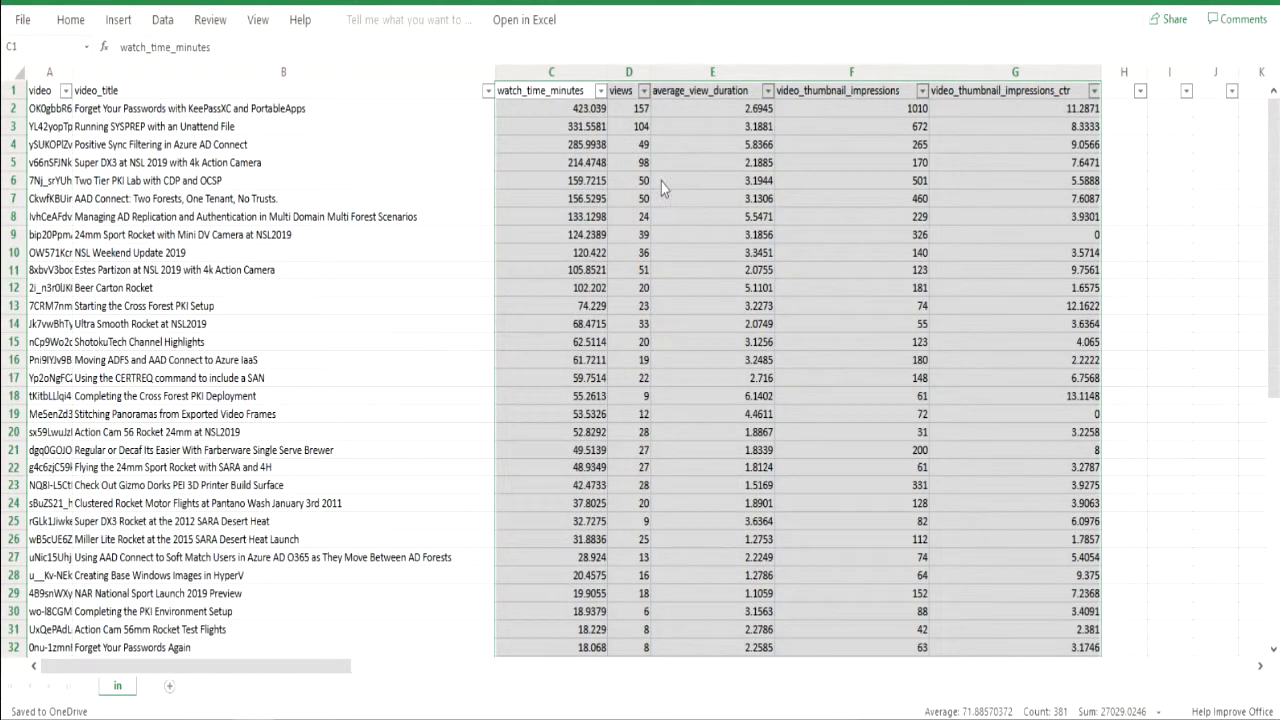
{"action": "left_click", "coordinate": [599, 93]}
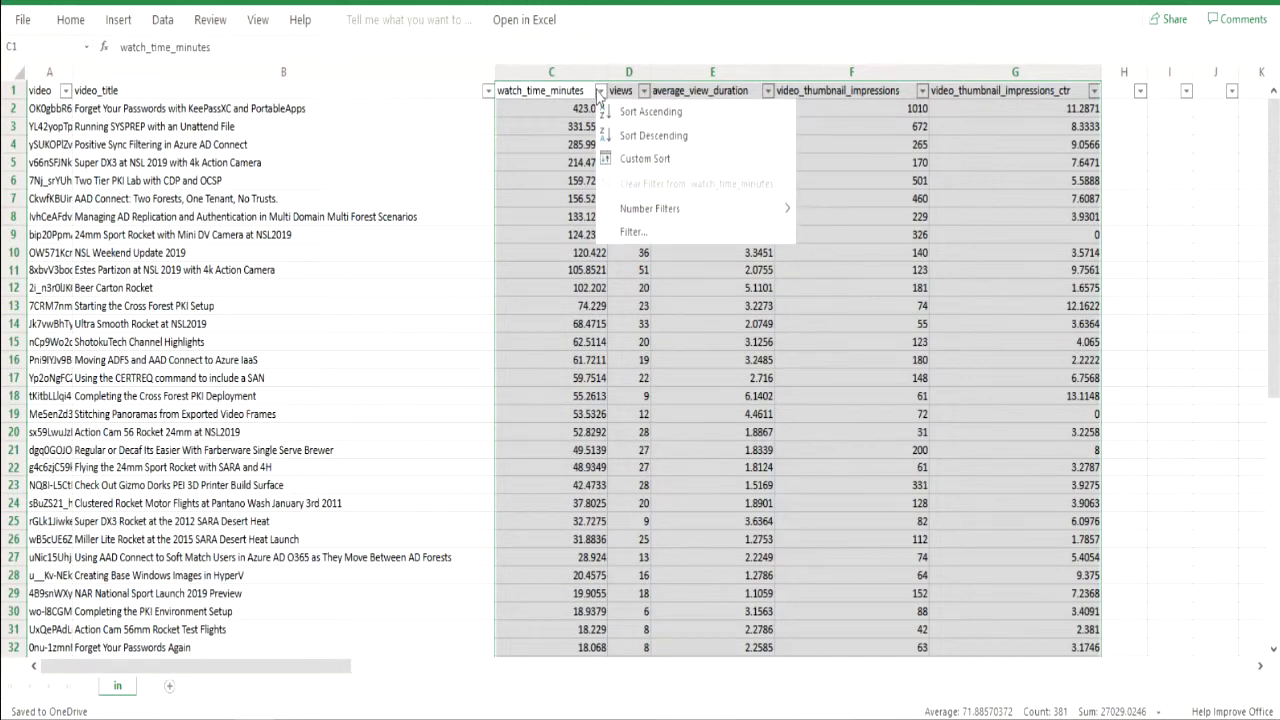
{"action": "left_click", "coordinate": [621, 131]}
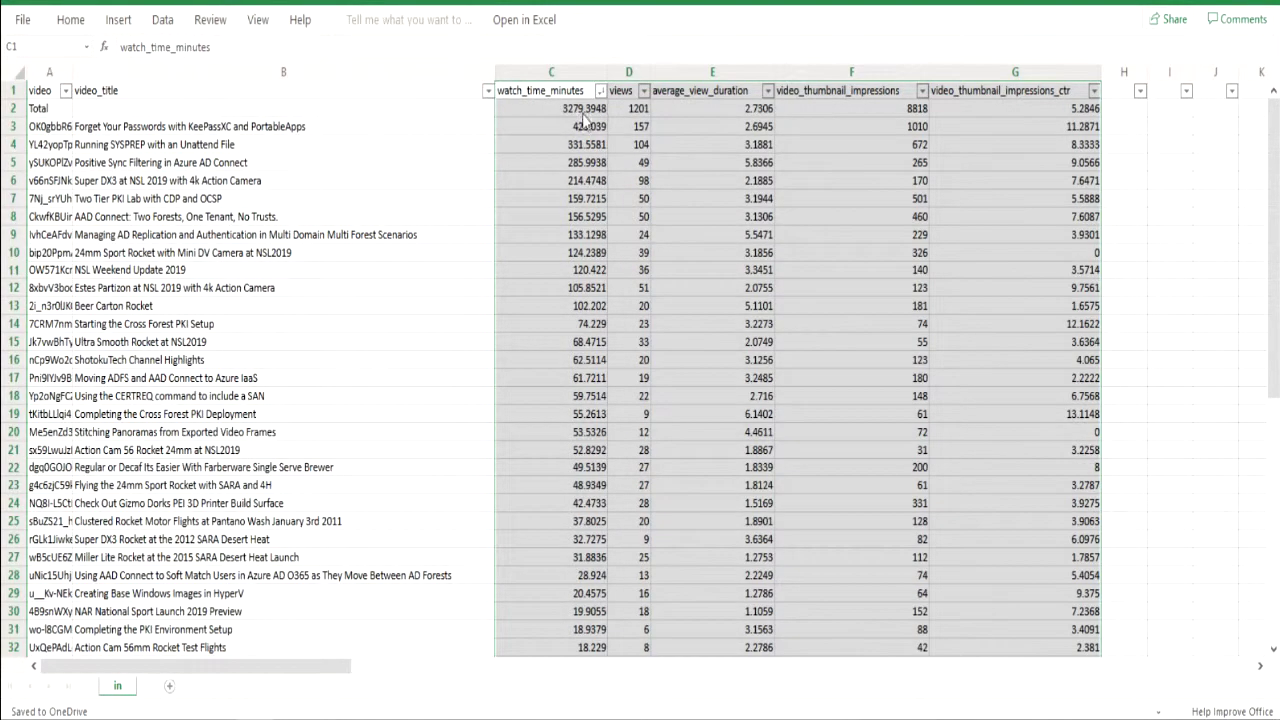
{"action": "left_click", "coordinate": [70, 20]}
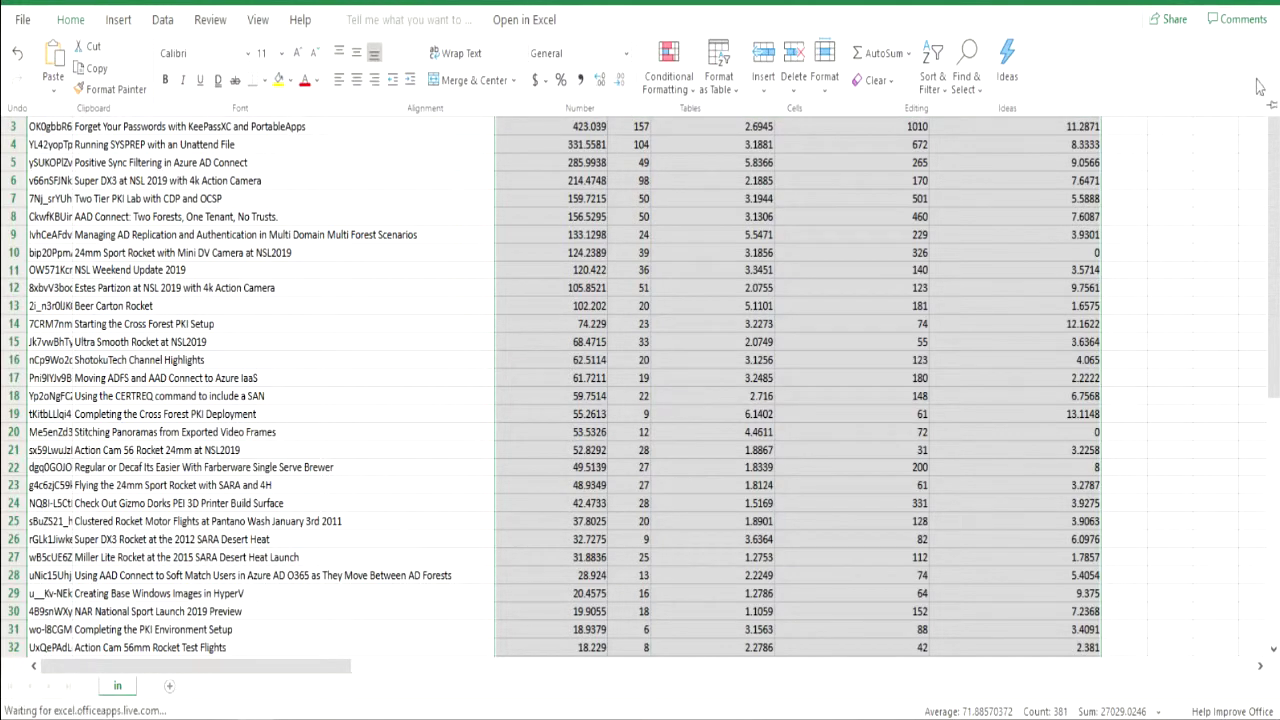
Fill the top ten watch_time_minutes cells, C3:C12, light green
{"action": "left_click", "coordinate": [1273, 106]}
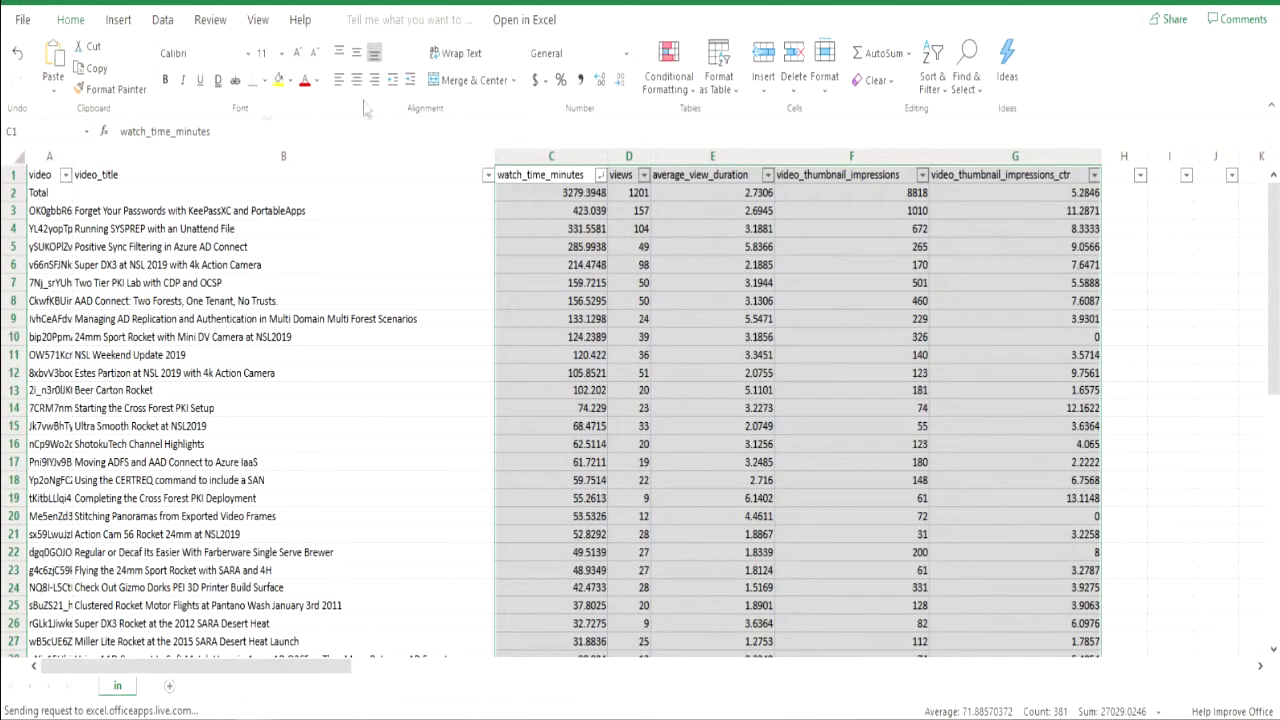
{"action": "left_click", "coordinate": [577, 207]}
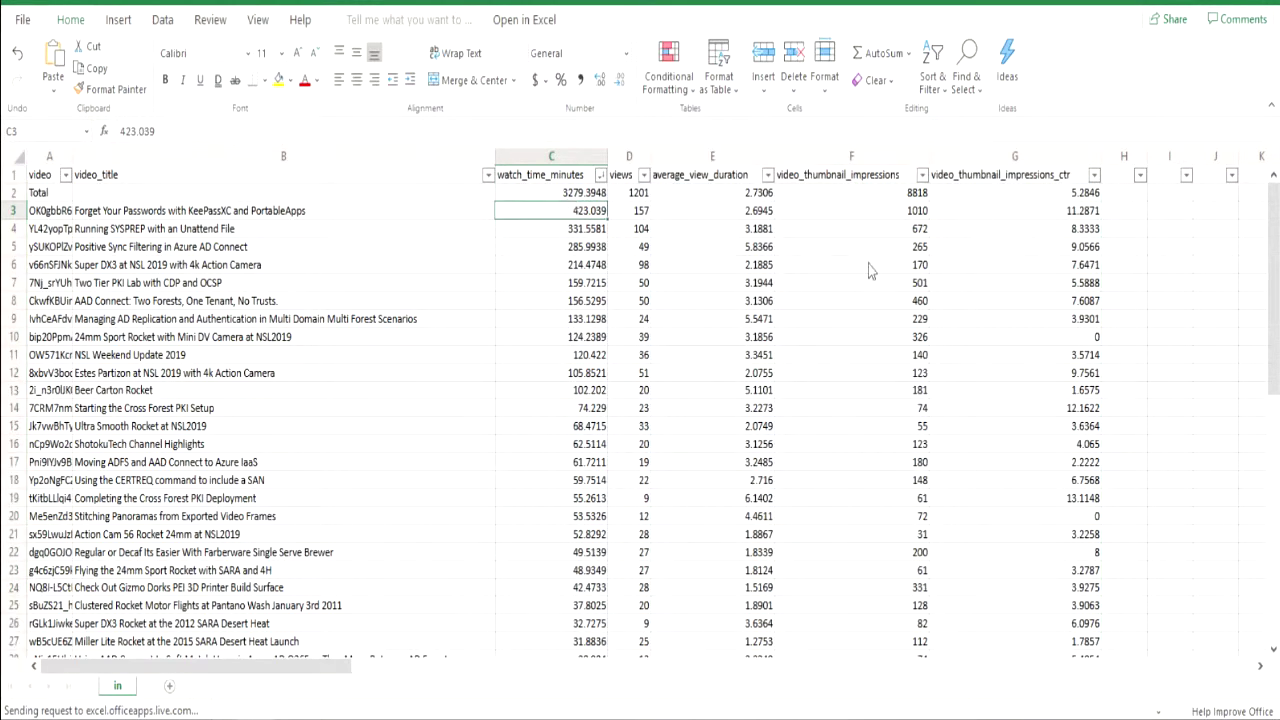
{"action": "key", "text": "shift+Down"}
{"action": "key", "text": "shift+Down"}
{"action": "key", "text": "shift+Down"}
{"action": "key", "text": "shift+Down"}
{"action": "key", "text": "shift+Down"}
{"action": "key", "text": "shift+Down"}
{"action": "key", "text": "shift+Down"}
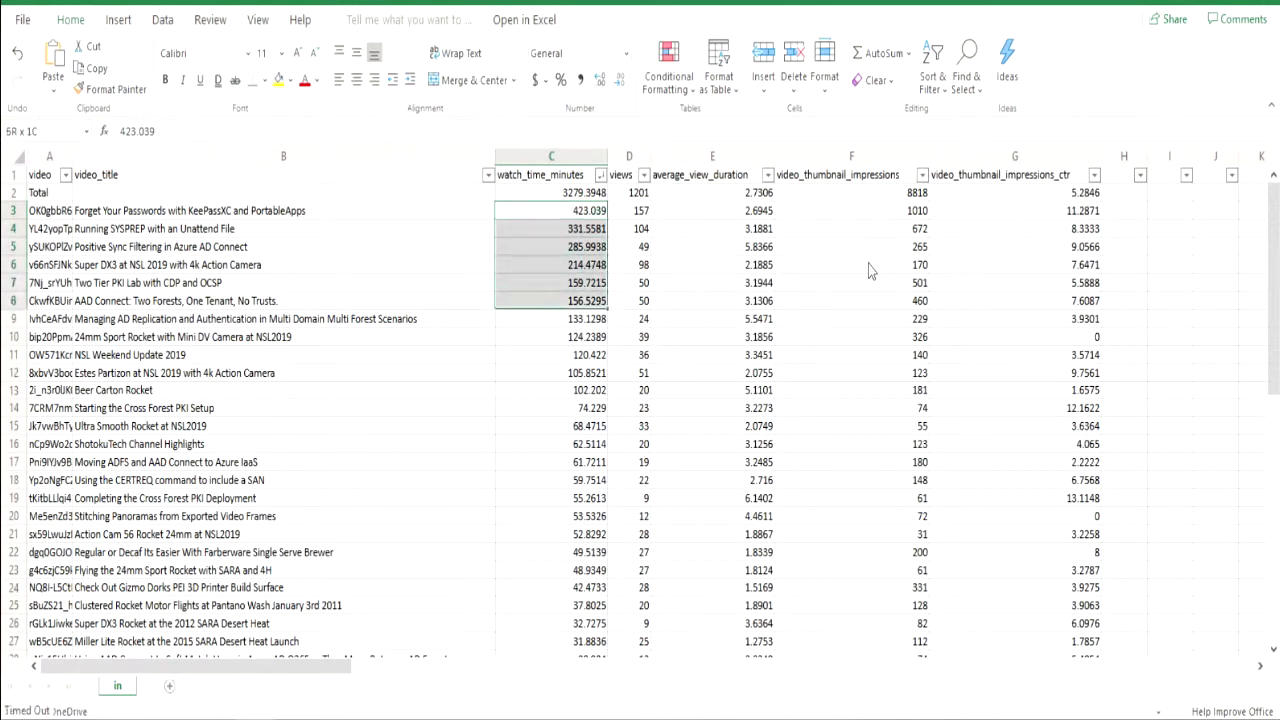
{"action": "key", "text": "shift+Down"}
{"action": "key", "text": "shift+Down"}
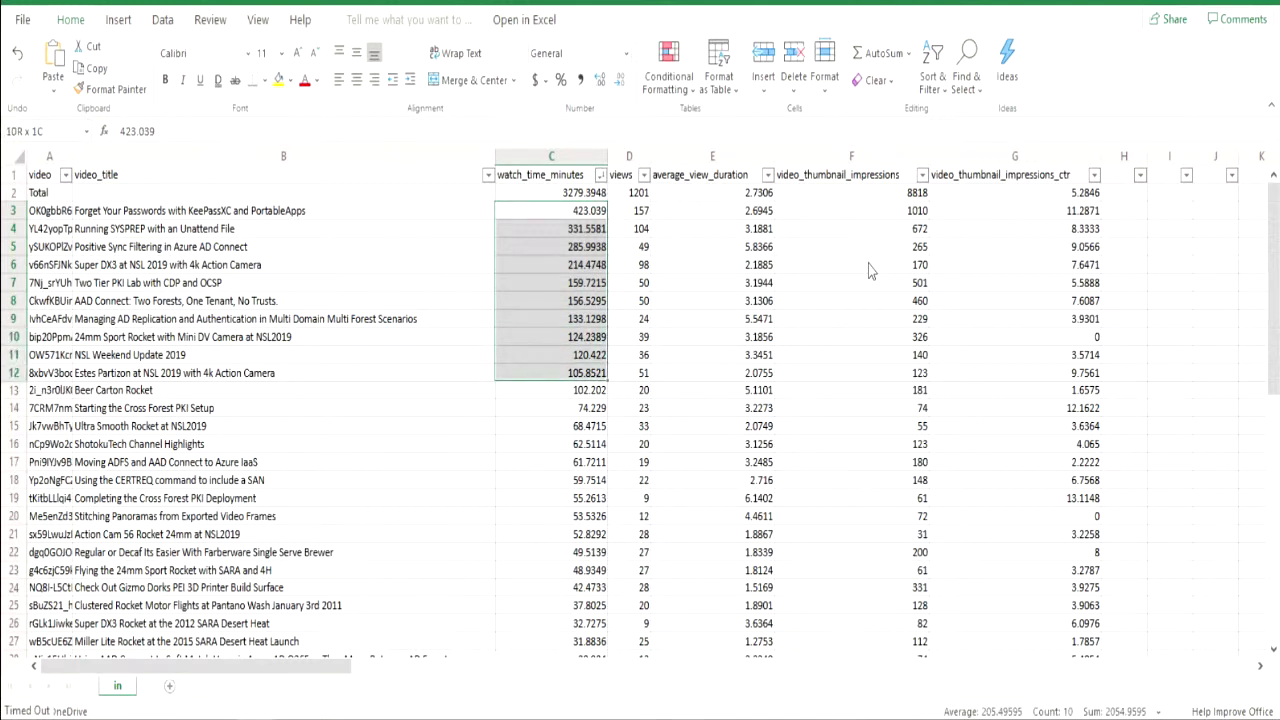
{"action": "left_click", "coordinate": [290, 80]}
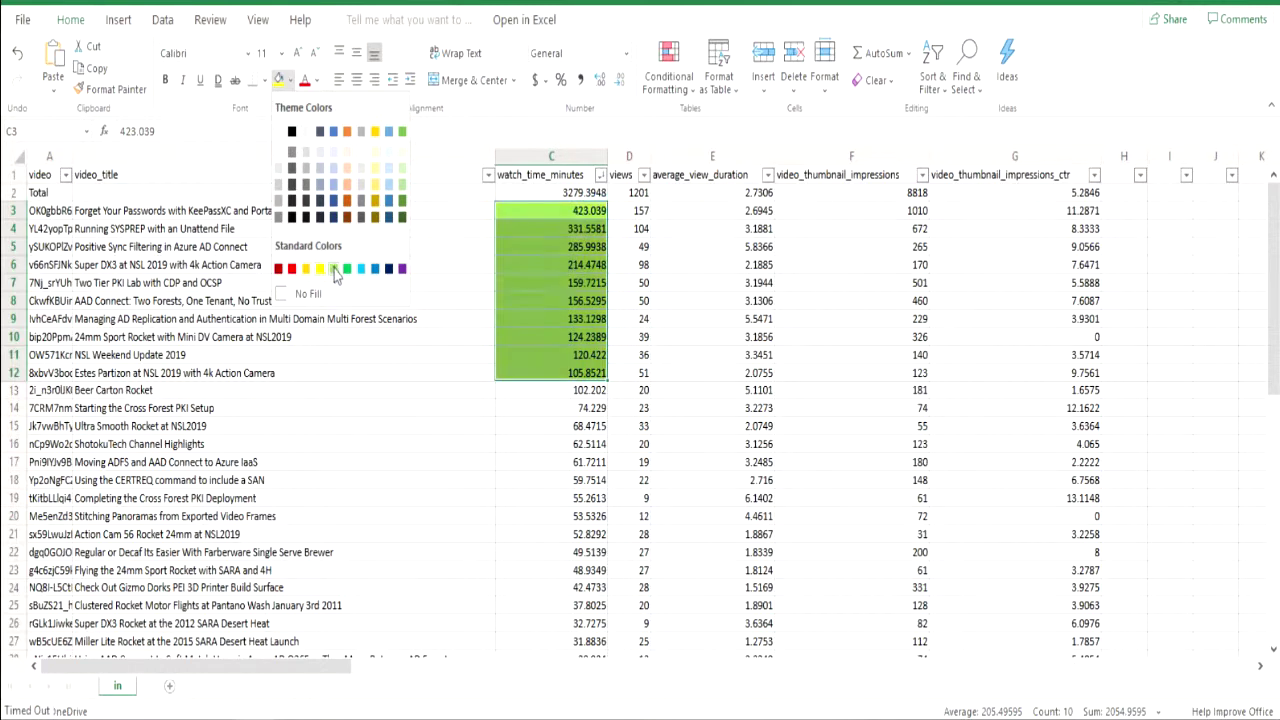
{"action": "left_click", "coordinate": [333, 269]}
Sort by views descending and fill the top ten views cells, D3:D12, green
{"action": "left_click", "coordinate": [644, 177]}
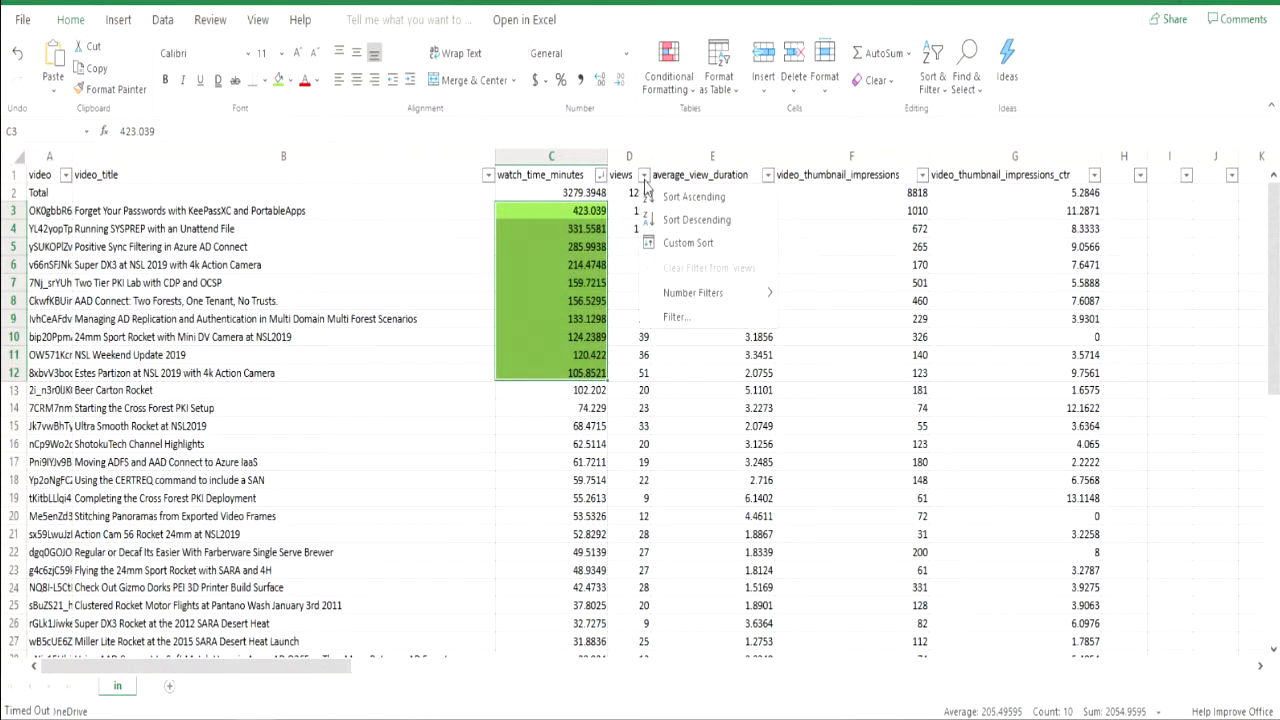
{"action": "left_click", "coordinate": [645, 220]}
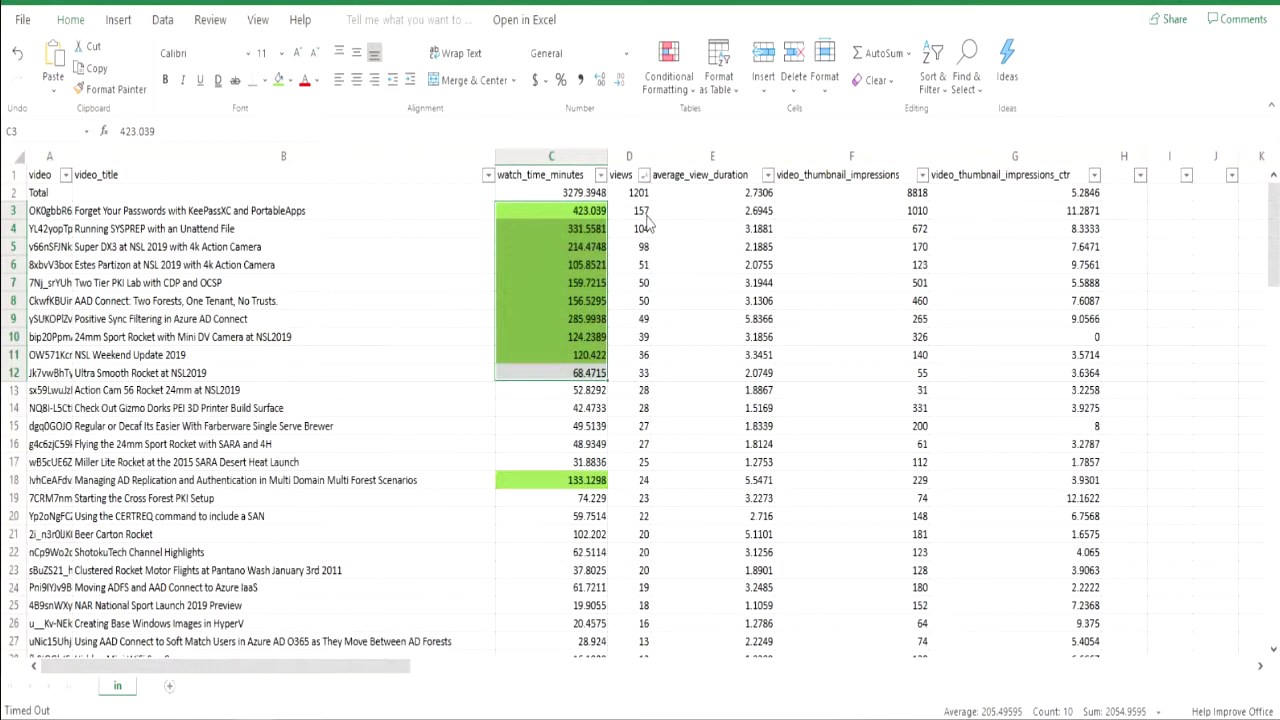
{"action": "left_click", "coordinate": [643, 214]}
{"action": "key", "text": "shift+Down"}
{"action": "key", "text": "shift+Down"}
{"action": "key", "text": "shift+Down"}
{"action": "key", "text": "shift+Down"}
{"action": "key", "text": "shift+Down"}
{"action": "key", "text": "shift+Down"}
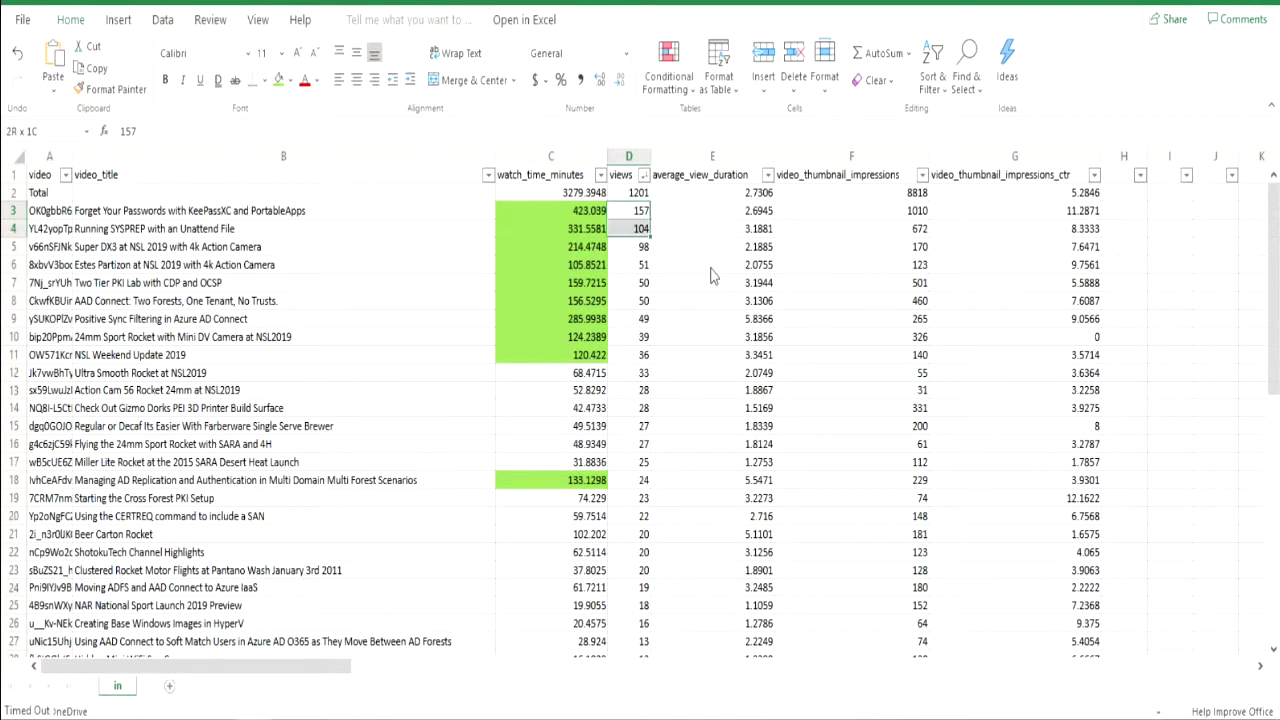
{"action": "key", "text": "shift+Down"}
{"action": "key", "text": "shift+Down"}
{"action": "key", "text": "shift+Down"}
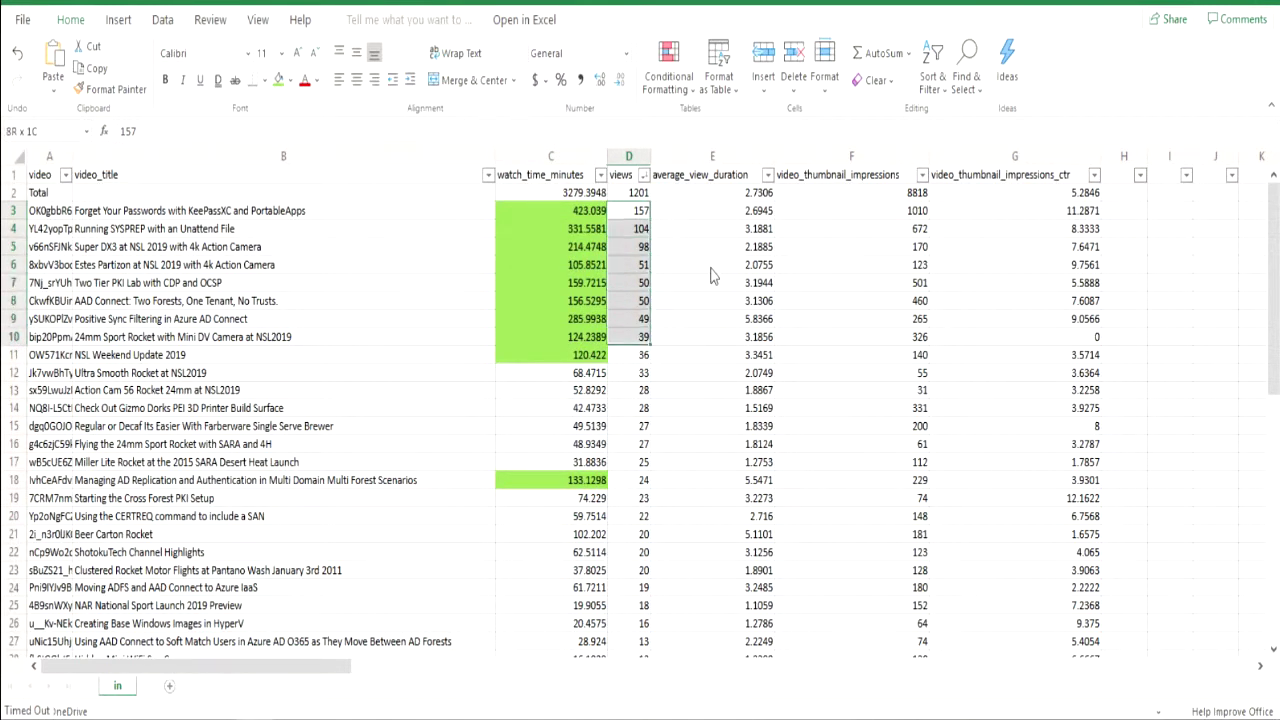
{"action": "left_click", "coordinate": [278, 80]}
{"action": "left_click", "coordinate": [768, 176]}
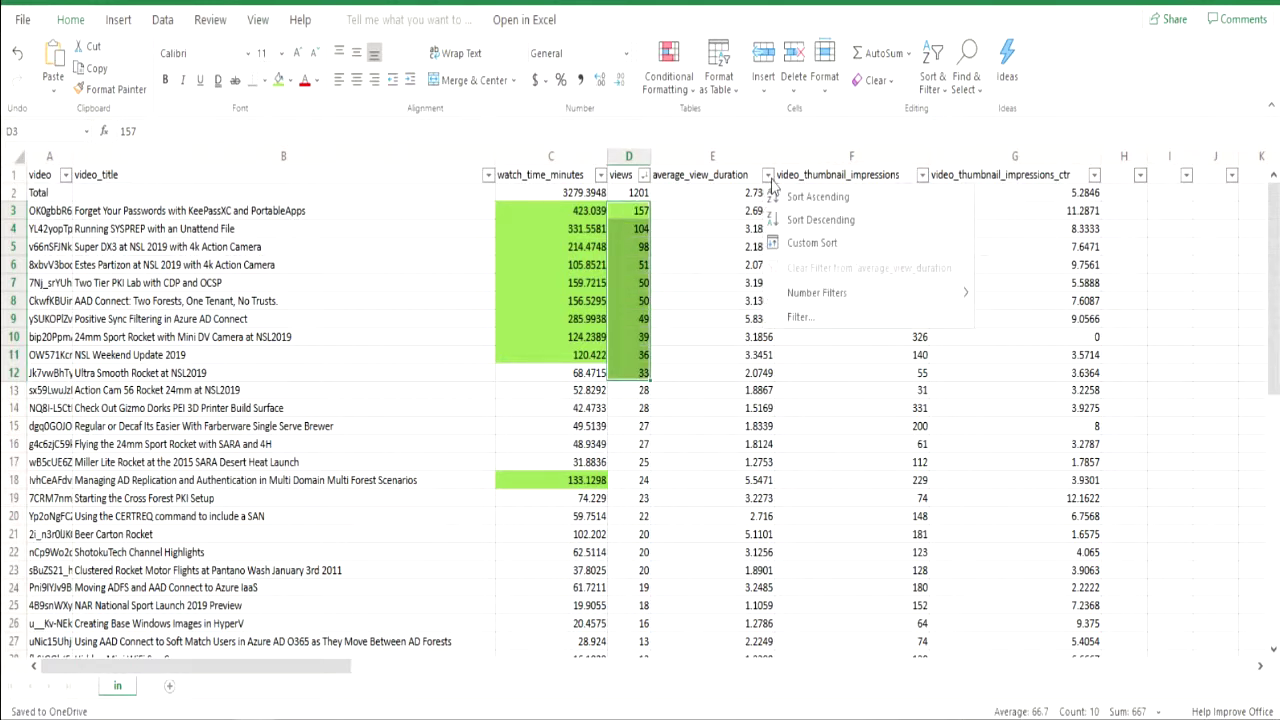
Sort by average_view_duration descending and fill its ten highest values, E2:E11, green
{"action": "left_click", "coordinate": [820, 219]}
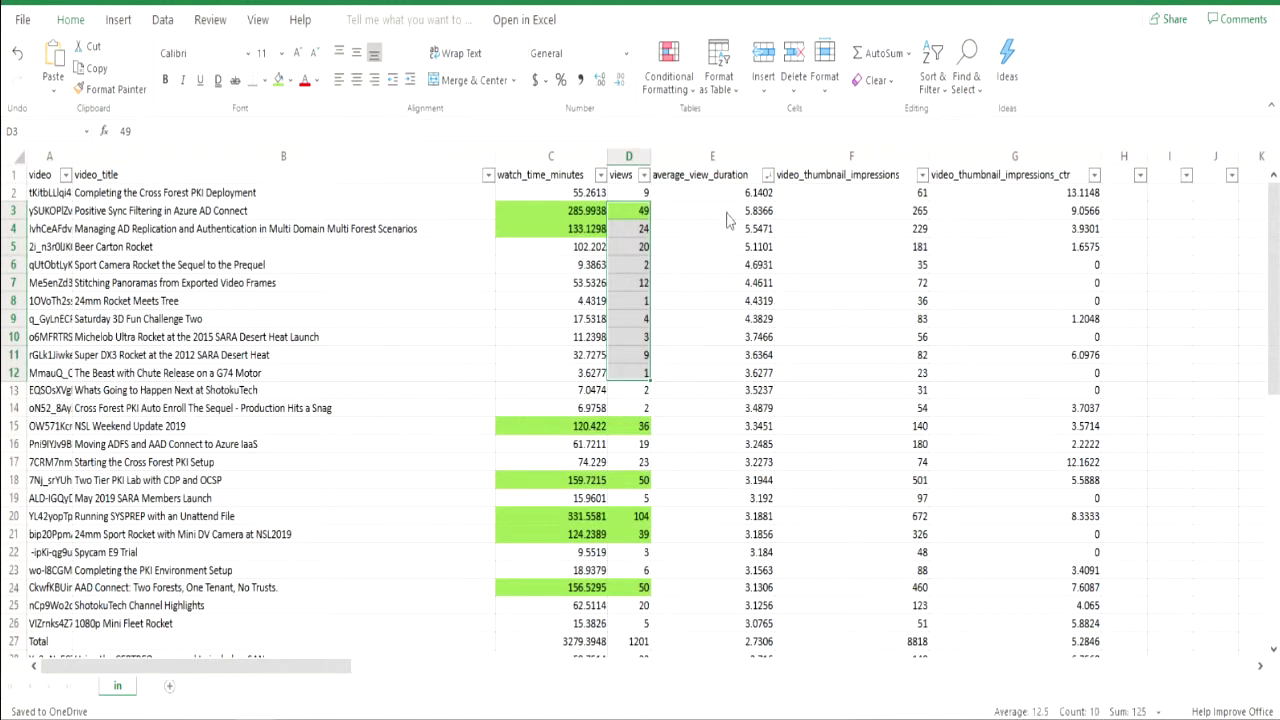
{"action": "left_click", "coordinate": [730, 195]}
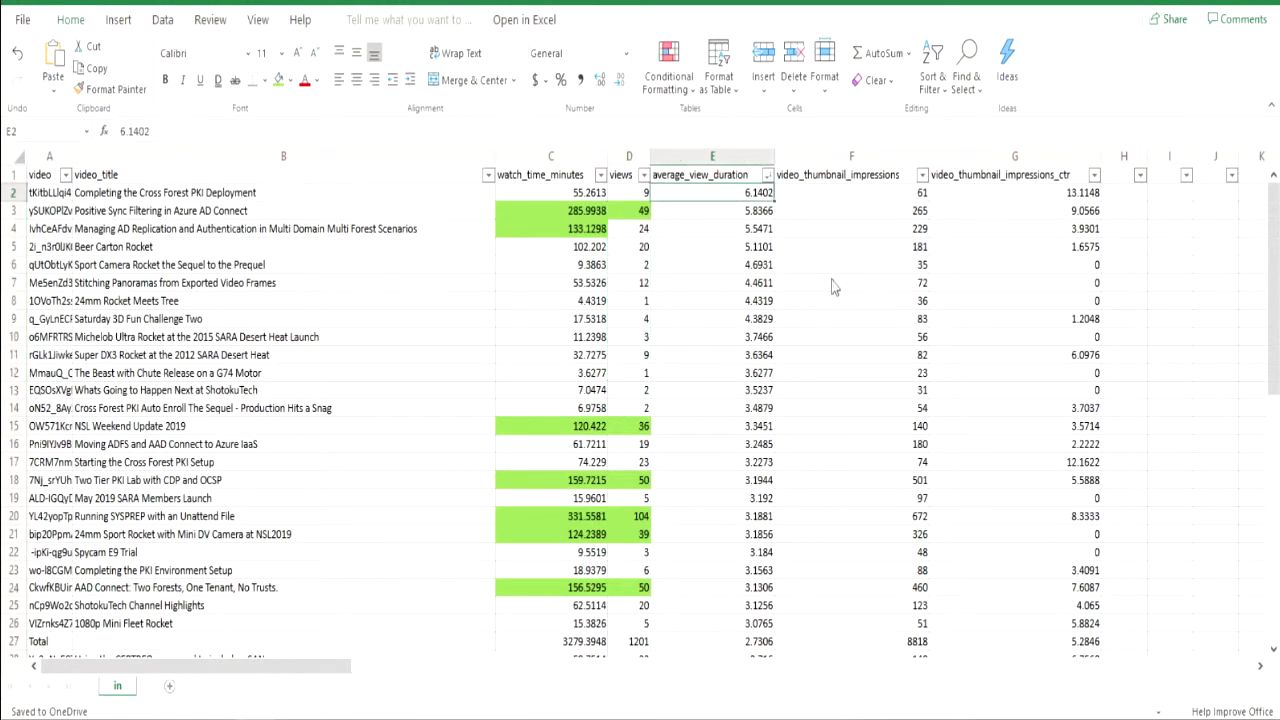
{"action": "key", "text": "shift+Down"}
{"action": "key", "text": "shift+Down"}
{"action": "key", "text": "shift+Down"}
{"action": "key", "text": "shift+Down"}
{"action": "key", "text": "shift+Down"}
{"action": "key", "text": "shift+Down"}
{"action": "key", "text": "shift+Down"}
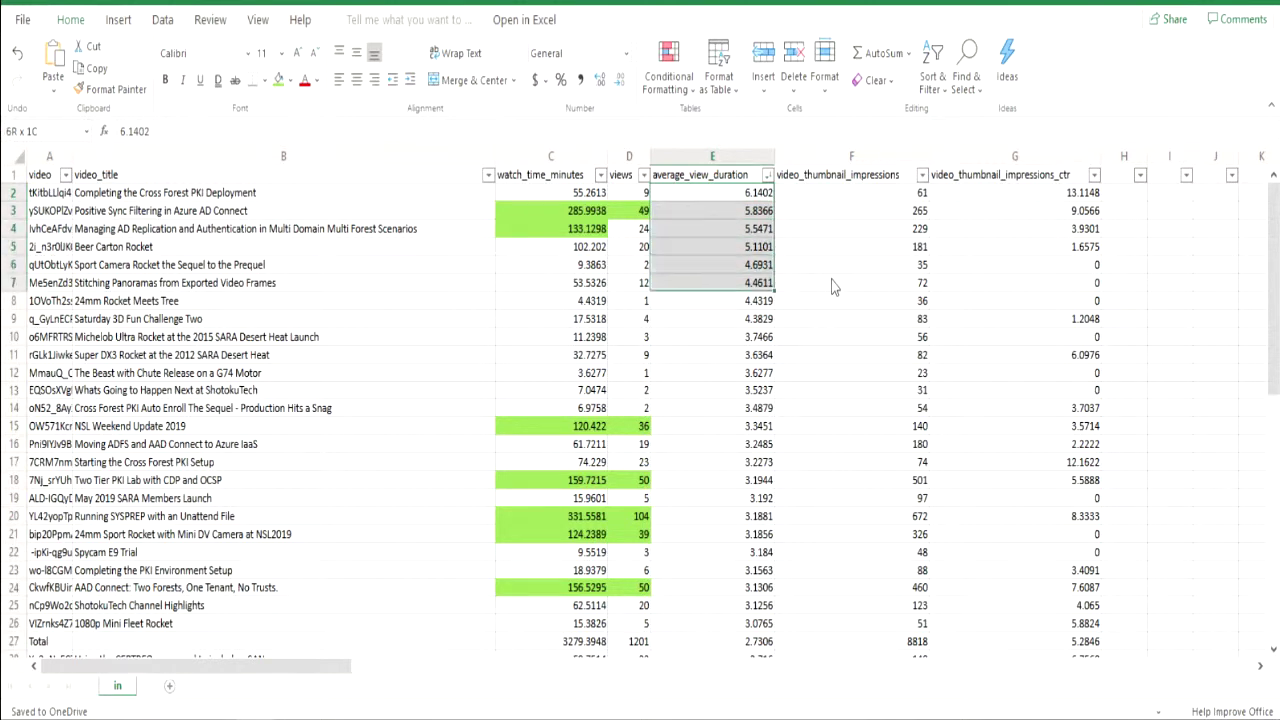
{"action": "key", "text": "shift+Down"}
{"action": "key", "text": "shift+Down"}
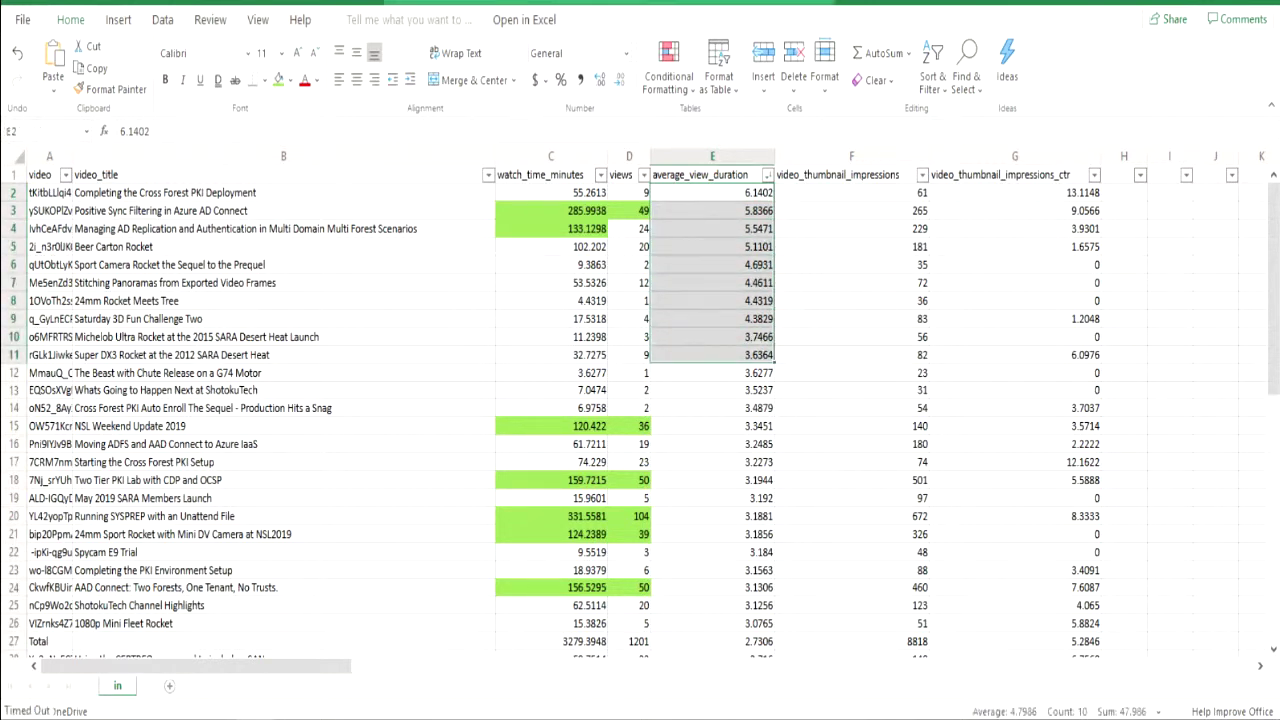
{"action": "left_click", "coordinate": [278, 80]}
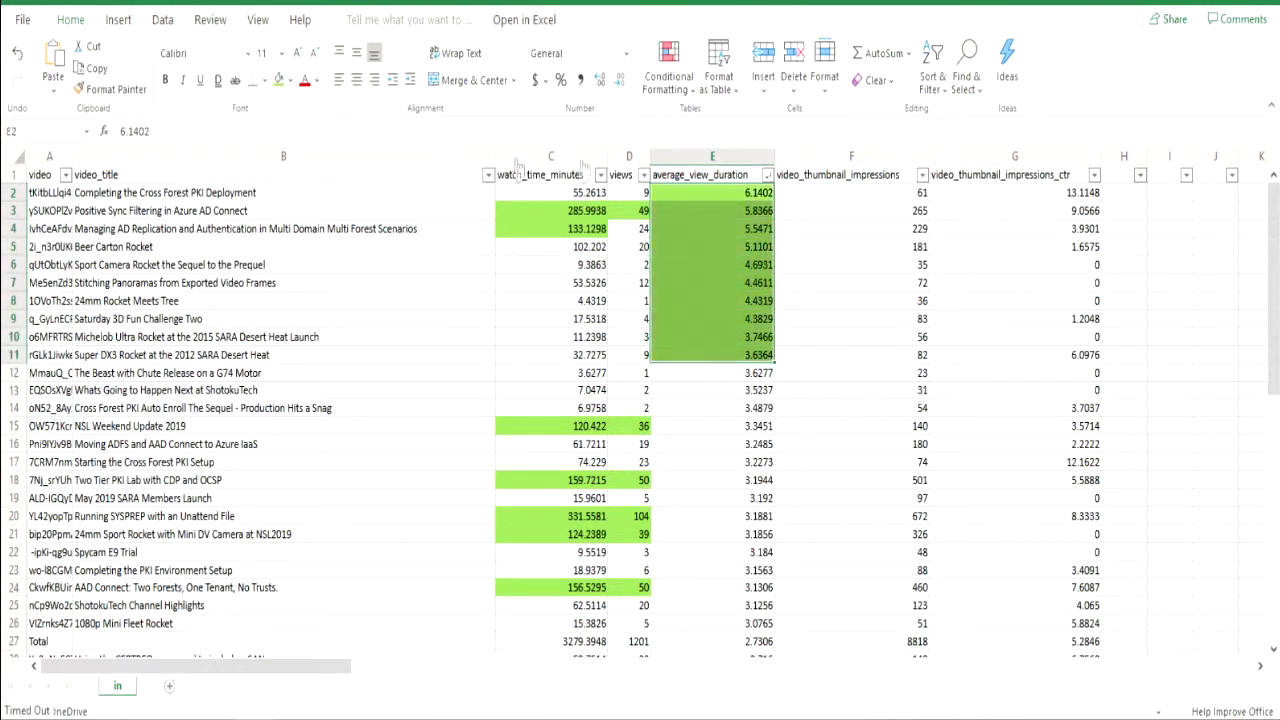
Sort by video_thumbnail_impressions descending and fill its top ten, F3:F12, green
{"action": "left_click", "coordinate": [922, 175]}
{"action": "left_click", "coordinate": [937, 220]}
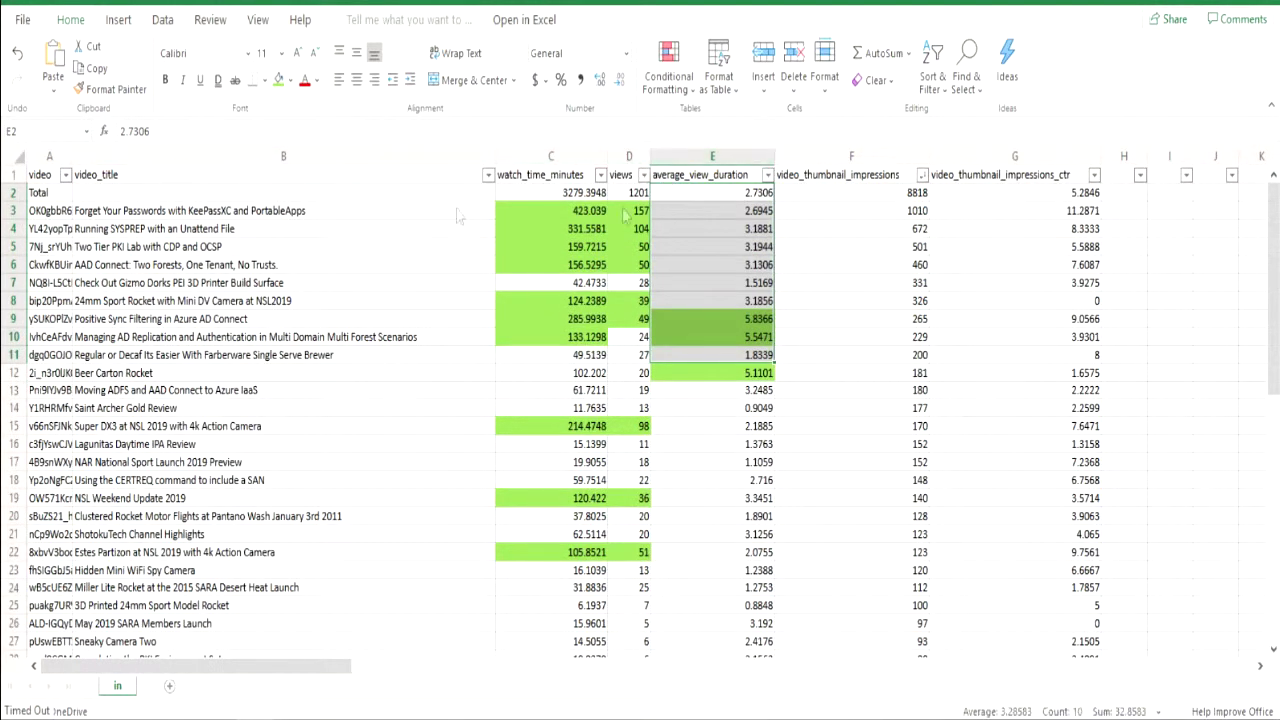
{"action": "left_click", "coordinate": [908, 214]}
{"action": "key", "text": "shift+Down"}
{"action": "key", "text": "shift+Down"}
{"action": "key", "text": "shift+Down"}
{"action": "key", "text": "shift+Down"}
{"action": "key", "text": "shift+Down"}
{"action": "key", "text": "shift+Down"}
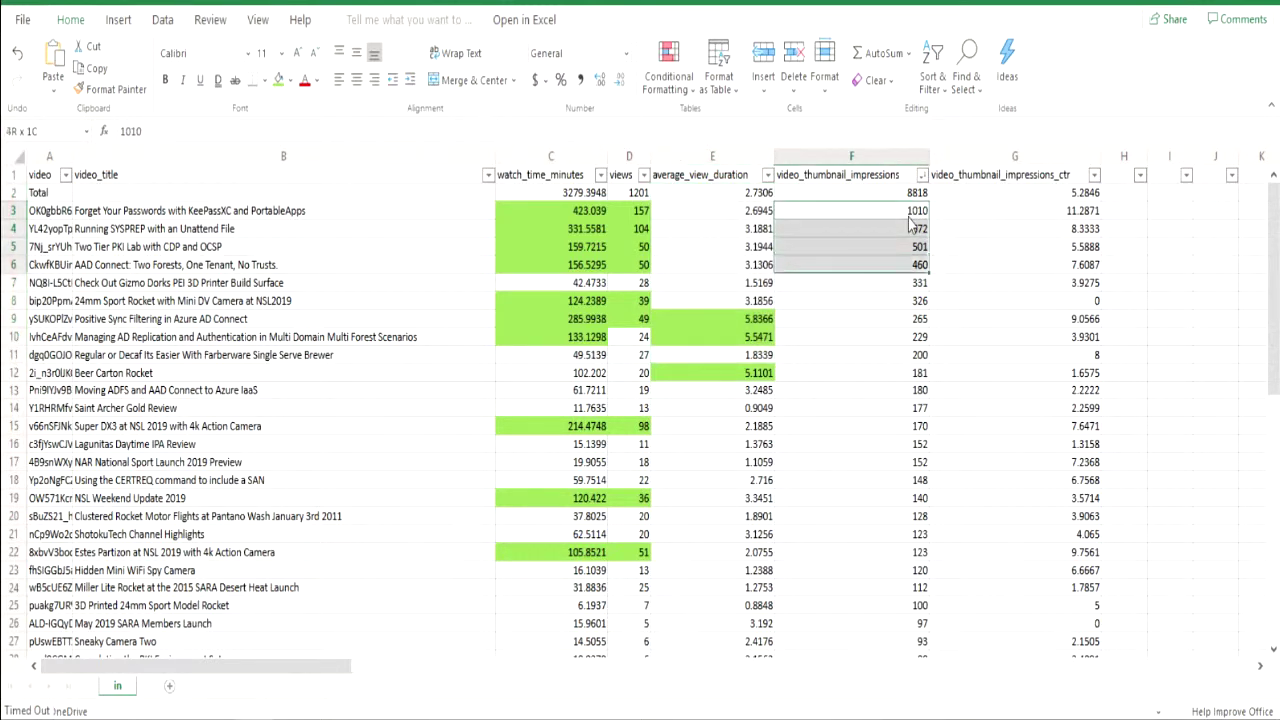
{"action": "key", "text": "shift+Down"}
{"action": "key", "text": "shift+Down"}
{"action": "key", "text": "shift+Down"}
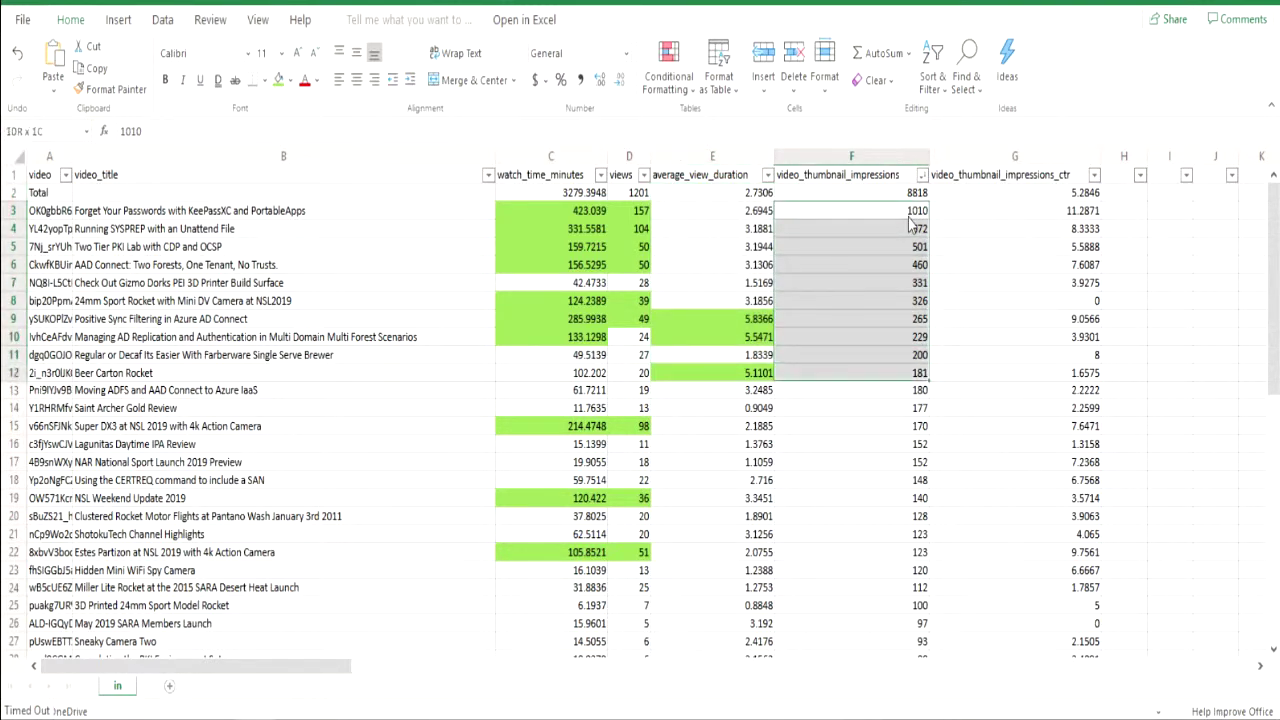
{"action": "left_click", "coordinate": [279, 80]}
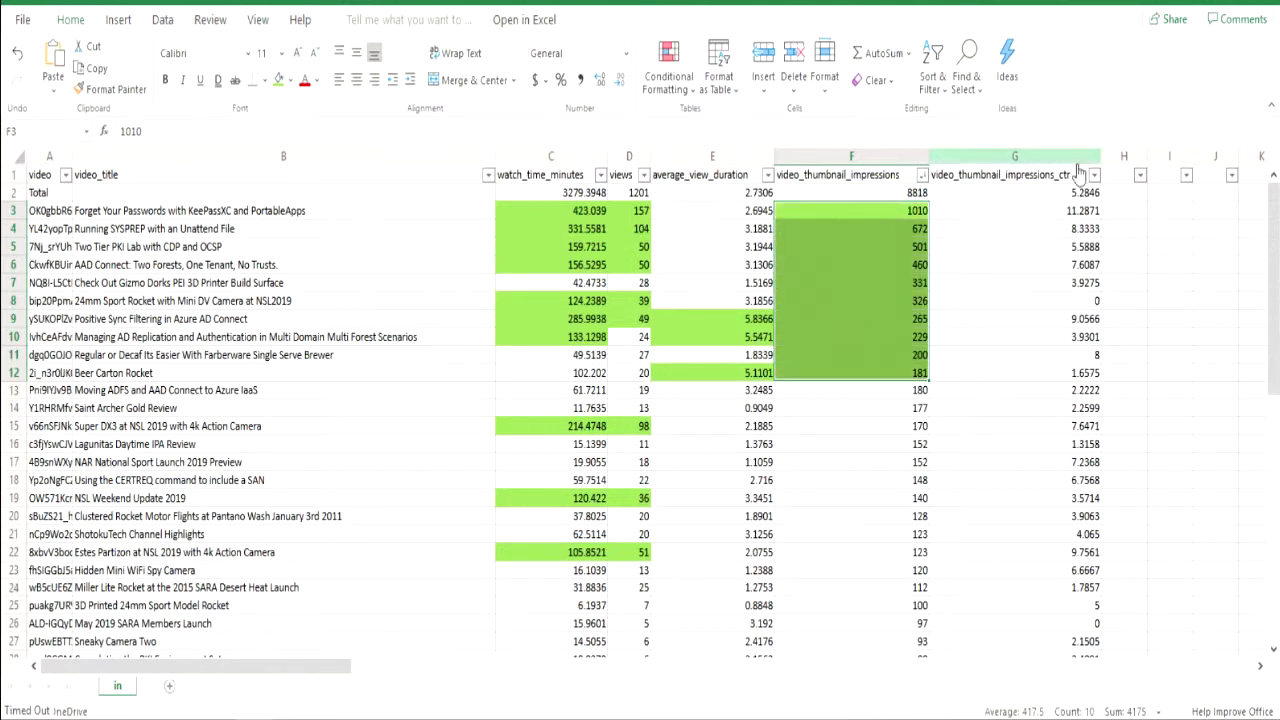
Sort column G descending and shade its top ten ctr values, G2:G11 (13.1148 to 8), green
{"action": "left_click", "coordinate": [1094, 175]}
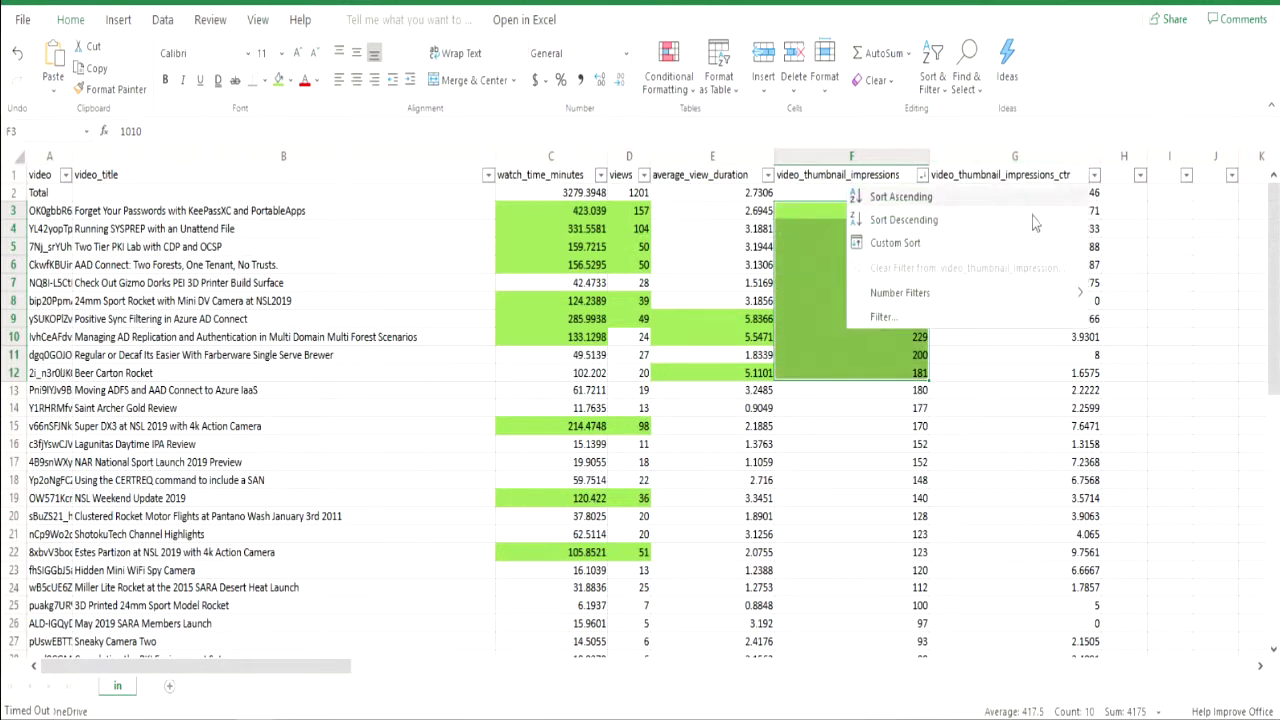
{"action": "left_click", "coordinate": [969, 220]}
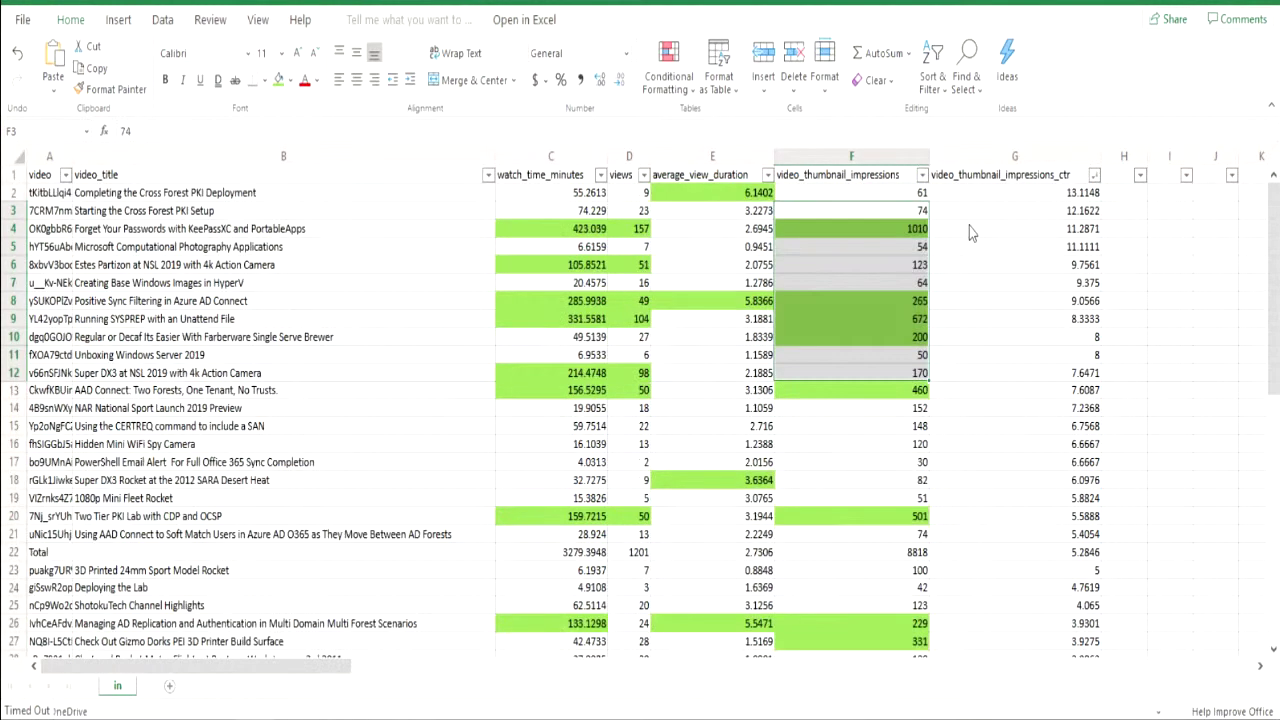
{"action": "left_click", "coordinate": [1007, 197]}
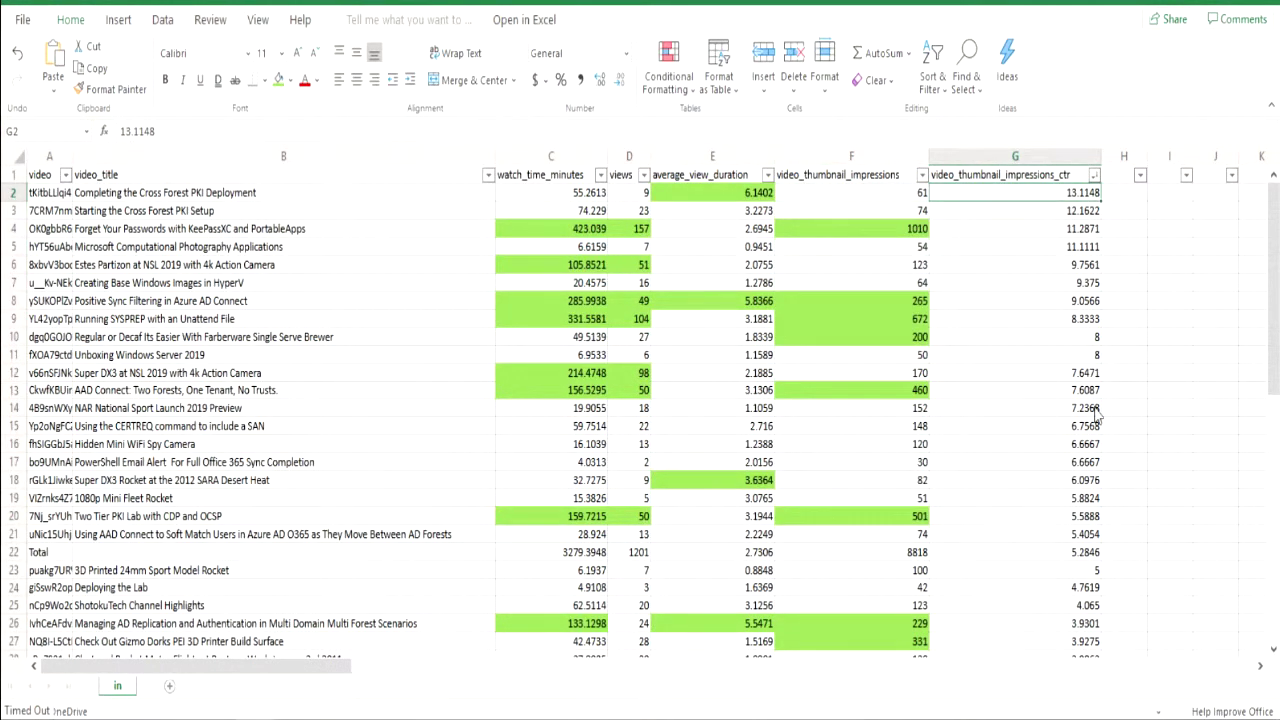
{"action": "key", "text": "shift+Down"}
{"action": "key", "text": "shift+Down"}
{"action": "key", "text": "shift+Down"}
{"action": "key", "text": "shift+Down"}
{"action": "key", "text": "shift+Down"}
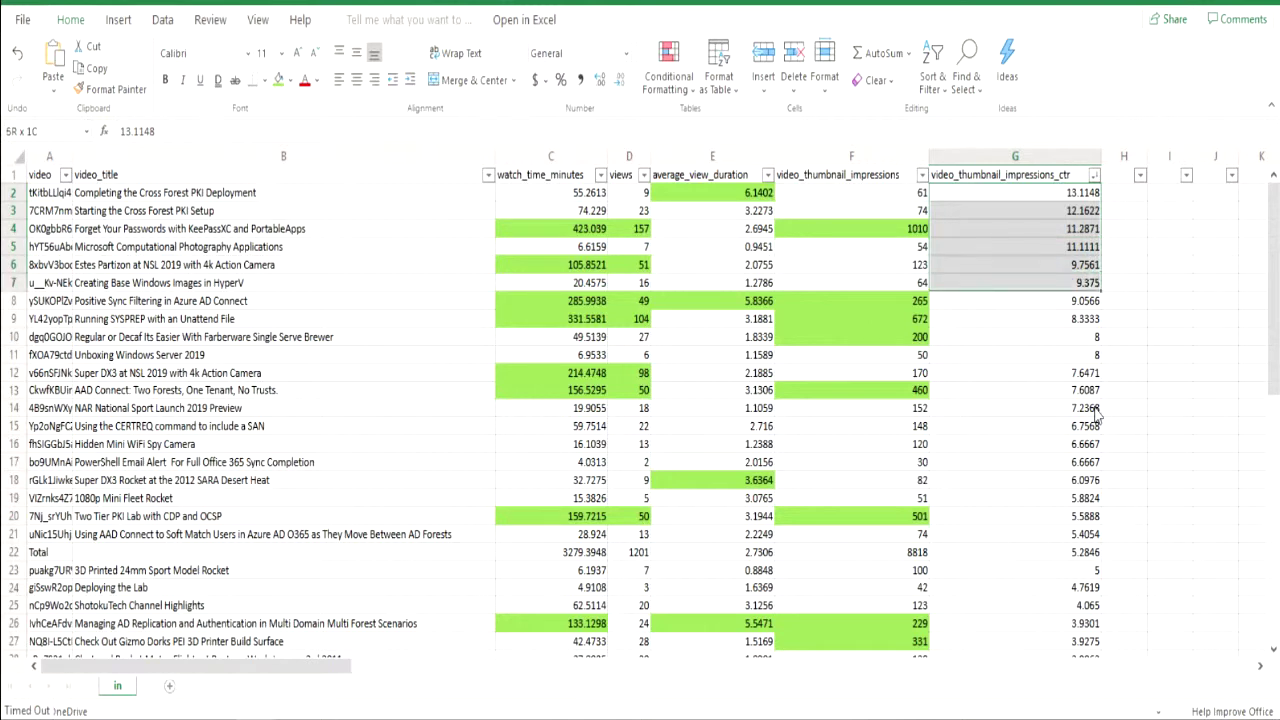
{"action": "key", "text": "shift+Down"}
{"action": "key", "text": "shift+Down"}
{"action": "key", "text": "shift+Down"}
{"action": "key", "text": "shift+Down"}
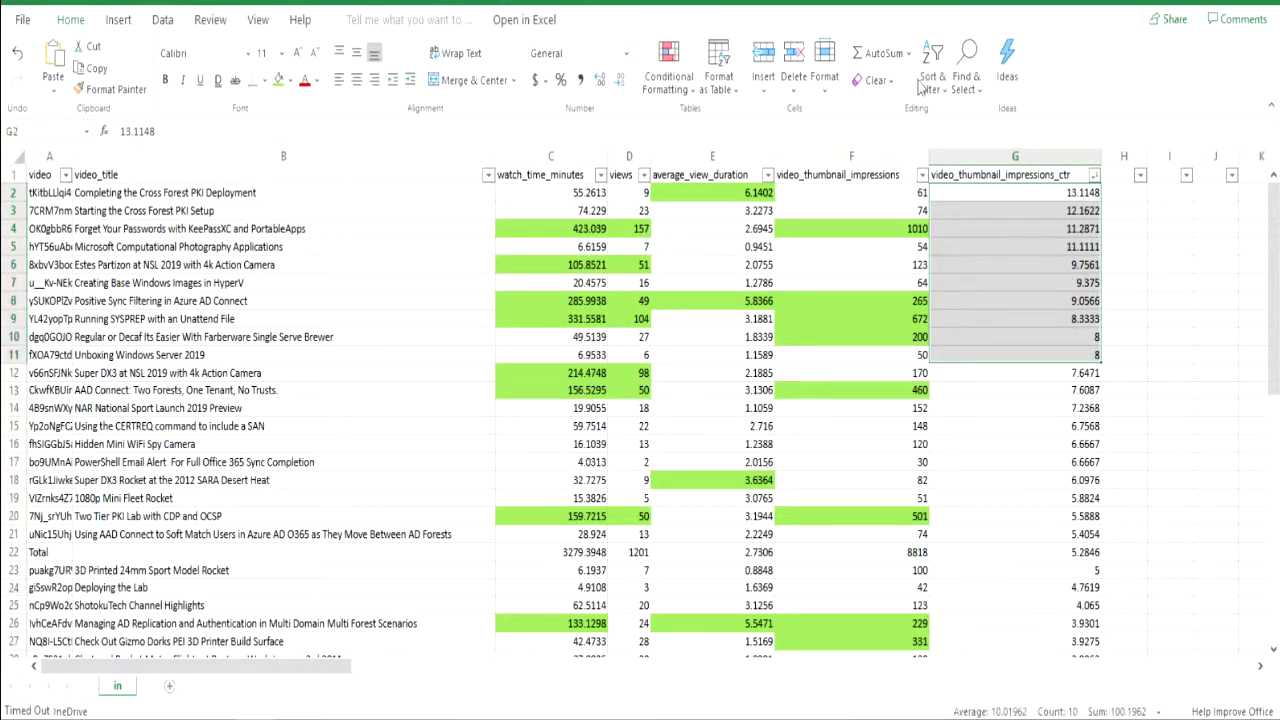
{"action": "left_click", "coordinate": [279, 80]}
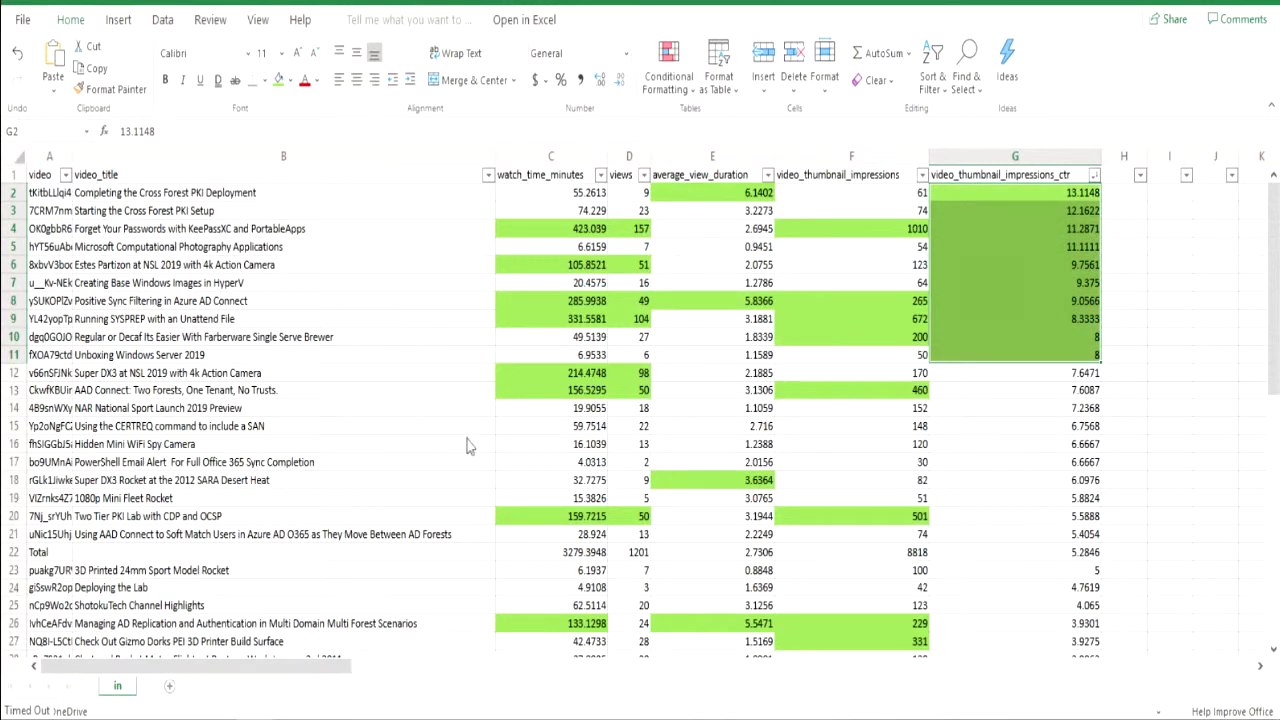
{"action": "left_click", "coordinate": [1130, 205]}
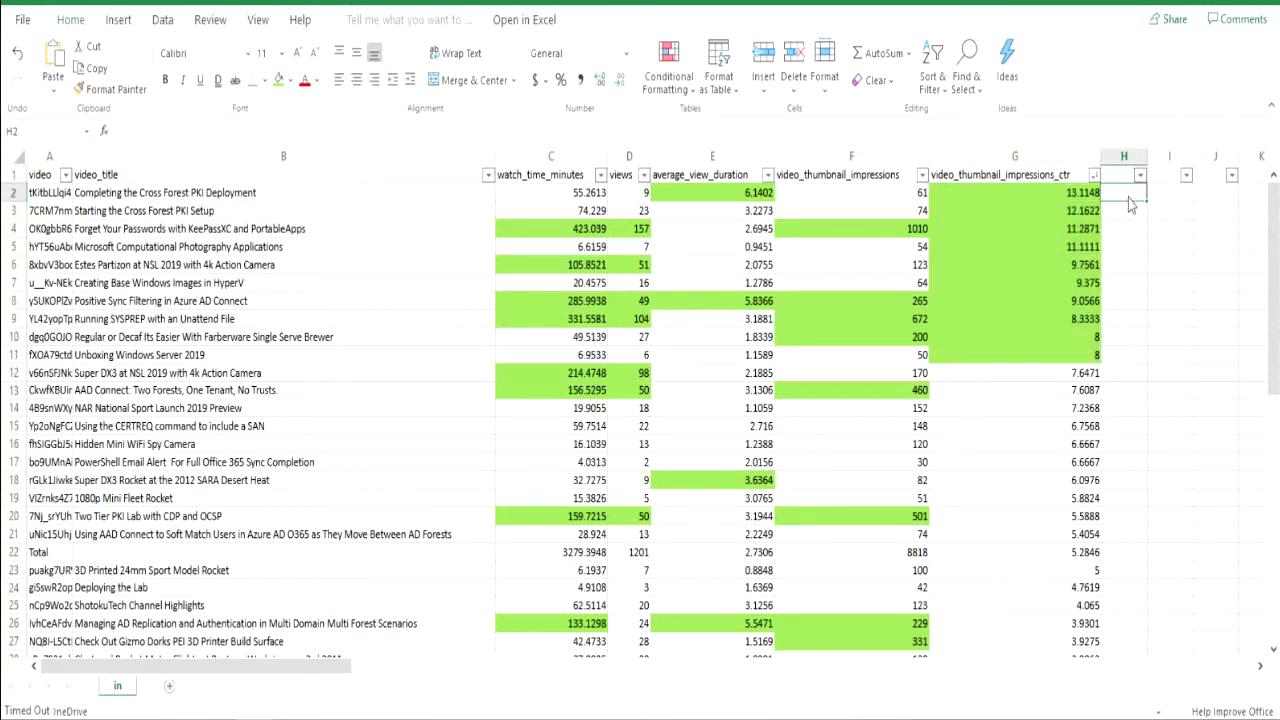
Enter top-ten hit counts (2, 1, 3, 1, 2, 1, 5, 3, …) down column H through row 26
{"action": "type", "text": "2"}
{"action": "key", "text": "Return"}
{"action": "type", "text": "1"}
{"action": "key", "text": "Return"}
{"action": "type", "text": "3"}
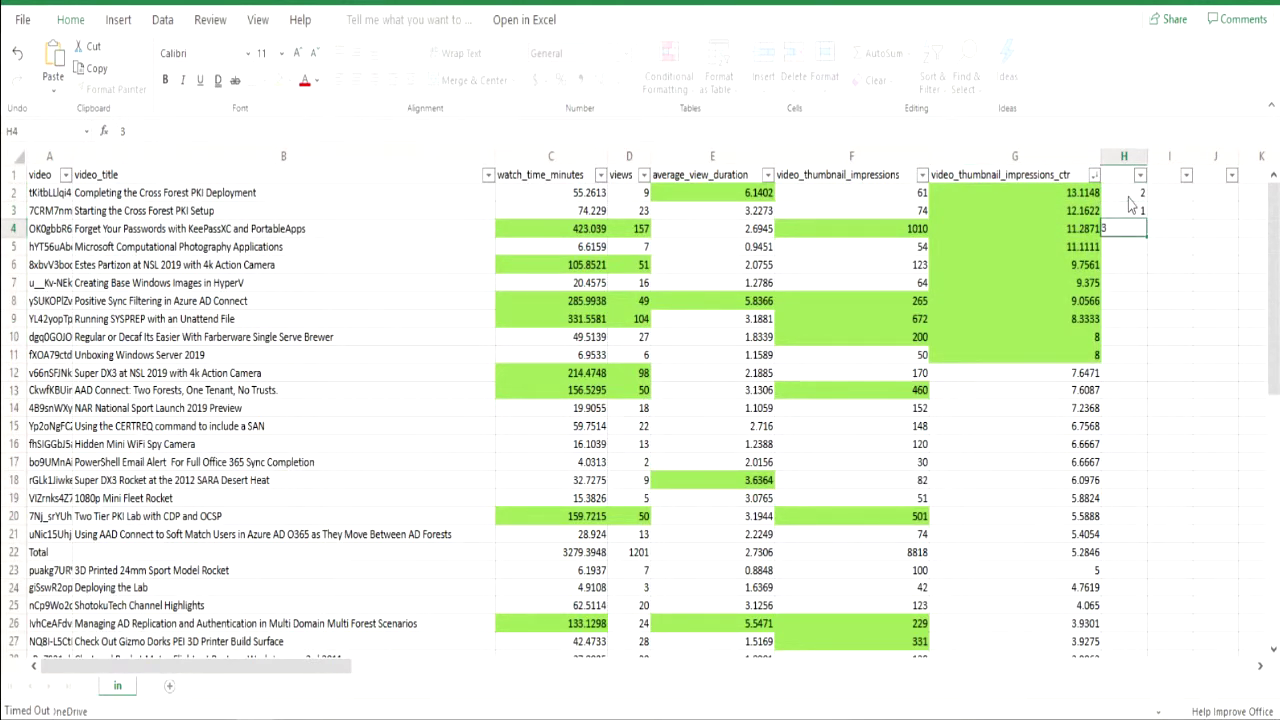
{"action": "key", "text": "Return"}
{"action": "type", "text": "1"}
{"action": "key", "text": "Return"}
{"action": "type", "text": "2"}
{"action": "key", "text": "Return"}
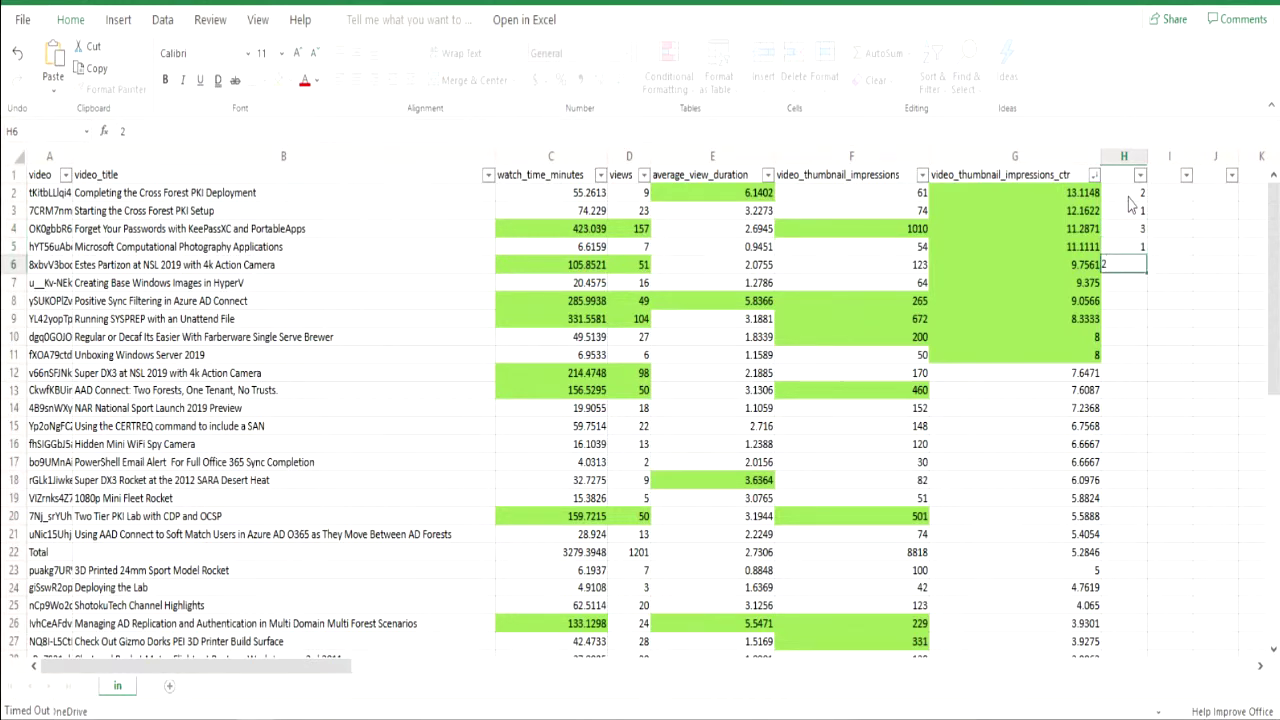
{"action": "type", "text": "1"}
{"action": "key", "text": "Return"}
{"action": "type", "text": "5"}
{"action": "key", "text": "Return"}
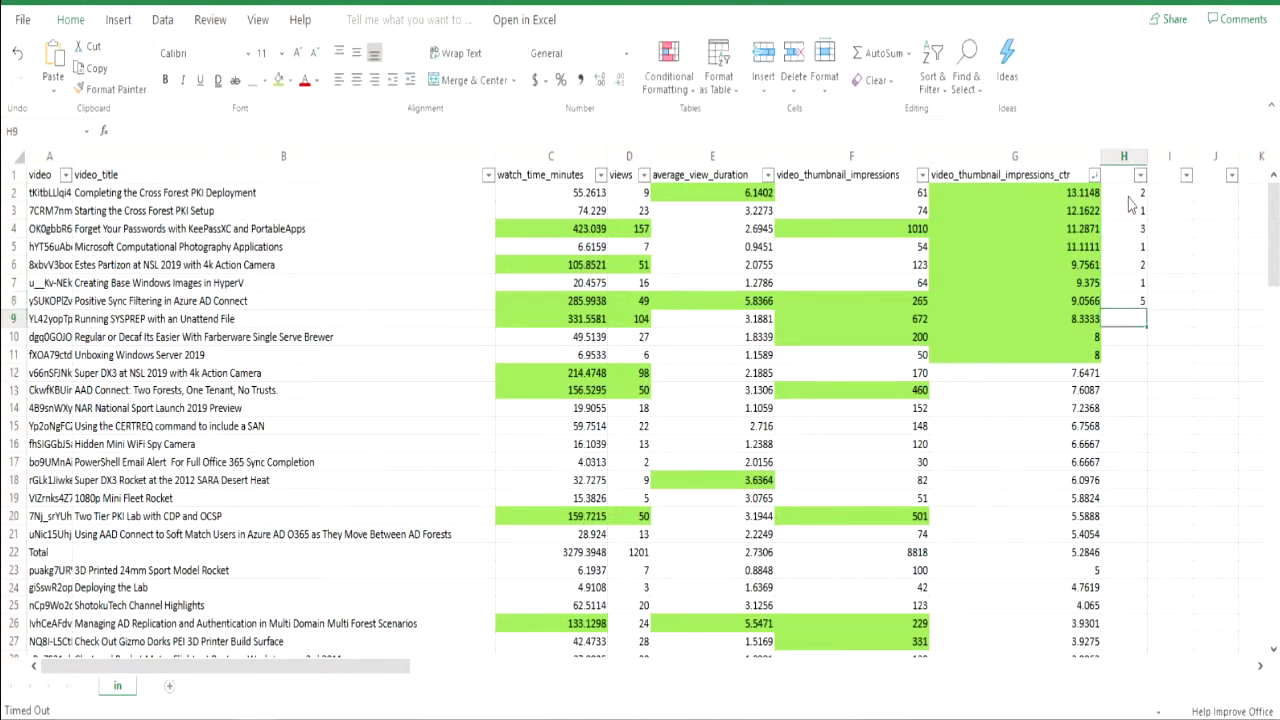
{"action": "type", "text": "3"}
{"action": "key", "text": "Return"}
{"action": "type", "text": "2"}
{"action": "key", "text": "Return"}
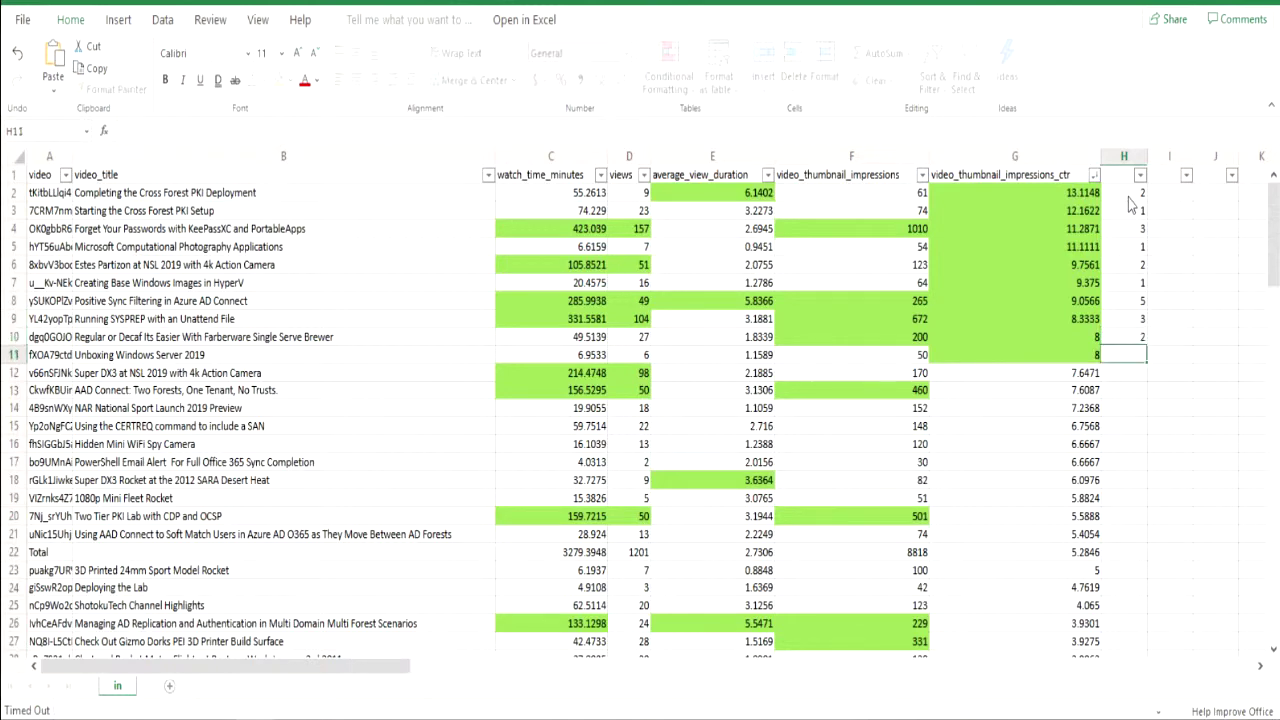
{"action": "type", "text": "1"}
{"action": "key", "text": "Return"}
{"action": "type", "text": "1"}
{"action": "key", "text": "Return"}
{"action": "type", "text": "2"}
{"action": "key", "text": "Return"}
{"action": "key", "text": "Return"}
{"action": "key", "text": "Return"}
{"action": "key", "text": "Return"}
{"action": "key", "text": "Return"}
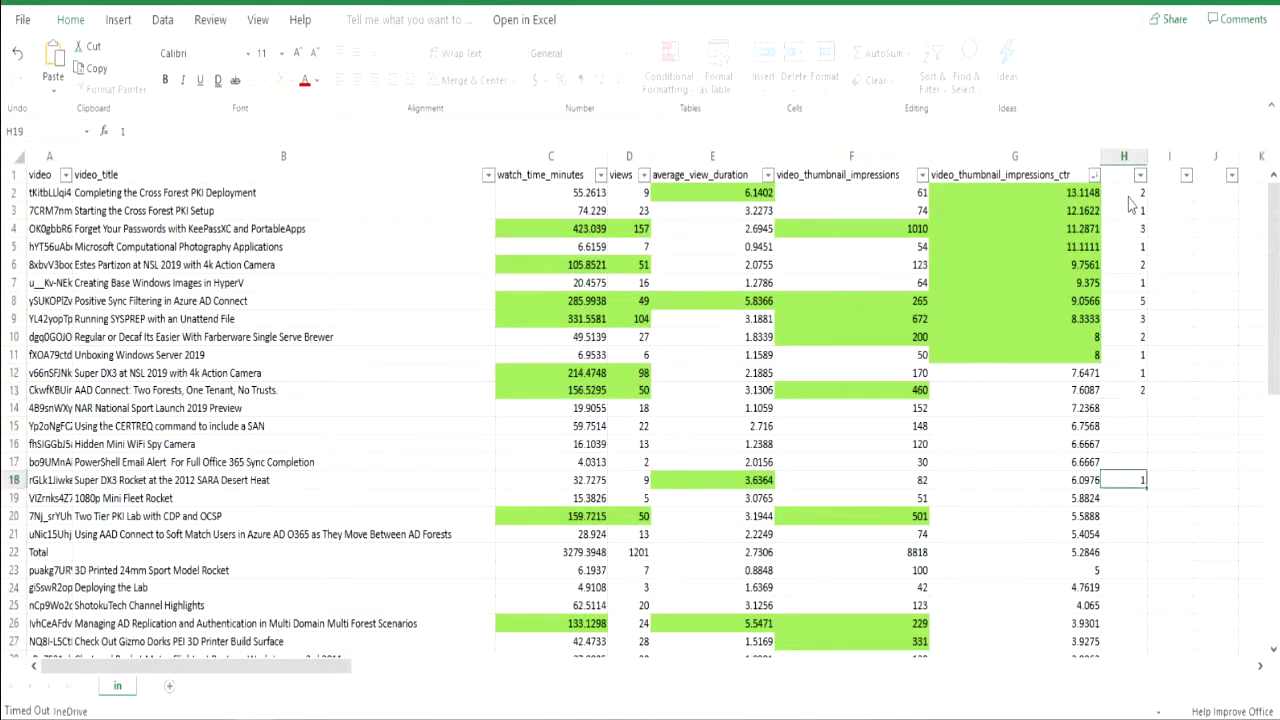
{"action": "type", "text": "1"}
{"action": "key", "text": "Return"}
{"action": "key", "text": "Return"}
{"action": "type", "text": "2"}
{"action": "key", "text": "Return"}
{"action": "key", "text": "Return"}
{"action": "key", "text": "Return"}
{"action": "key", "text": "Return"}
{"action": "key", "text": "Return"}
{"action": "key", "text": "Return"}
{"action": "type", "text": "3"}
{"action": "key", "text": "Return"}
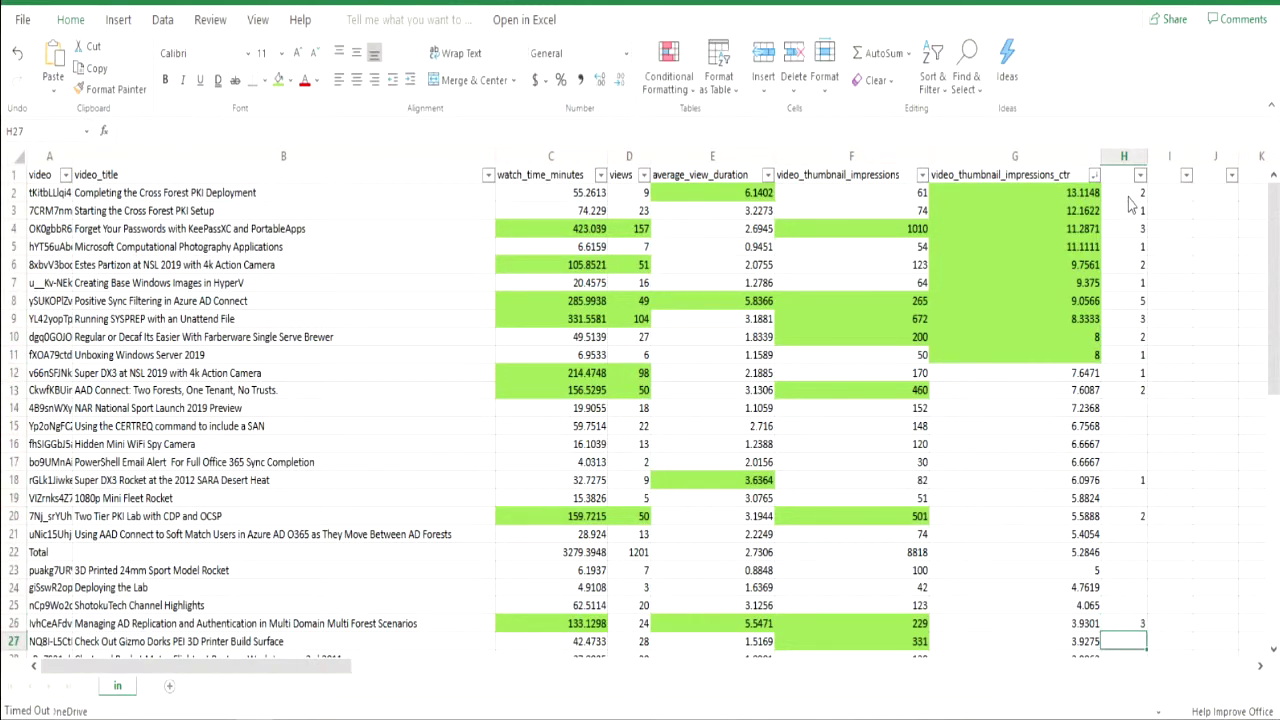
Enter the remaining hit counts in column H, including rows 31, 32 and 52
{"action": "type", "text": "1"}
{"action": "key", "text": "Return"}
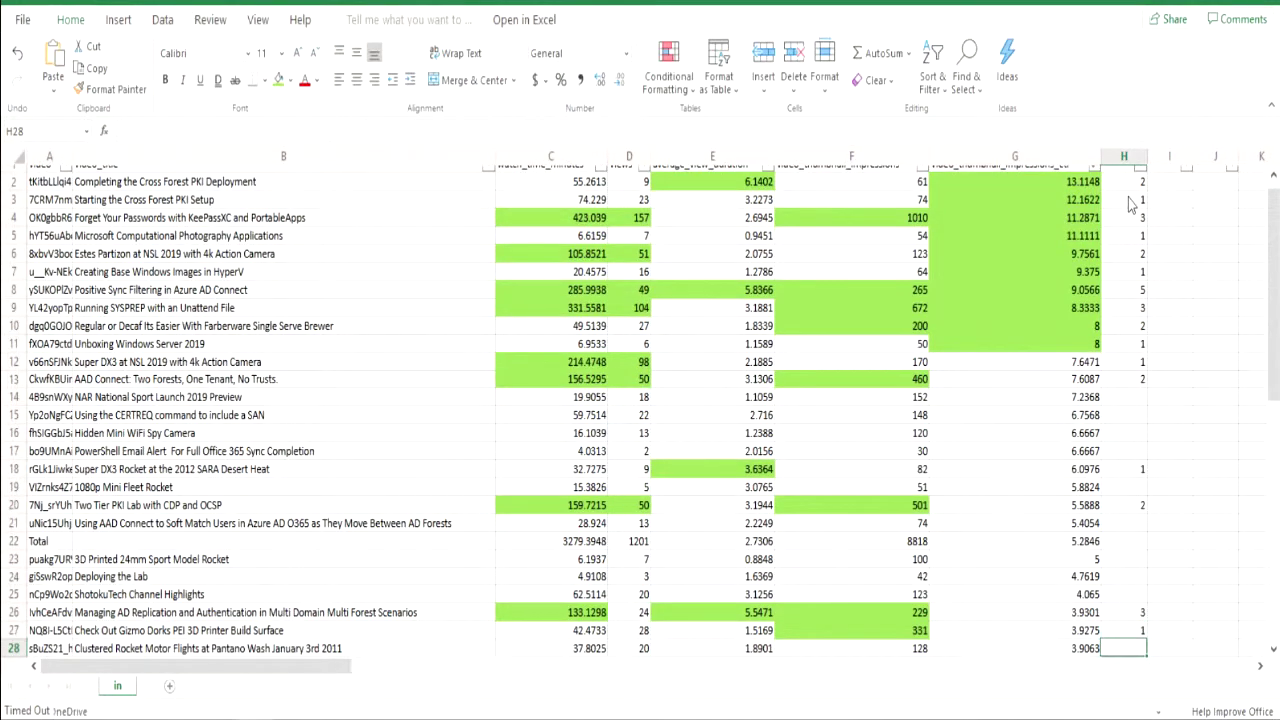
{"action": "key", "text": "Return"}
{"action": "key", "text": "Return"}
{"action": "key", "text": "Return"}
{"action": "key", "text": "Return"}
{"action": "key", "text": "Return"}
{"action": "key", "text": "Return"}
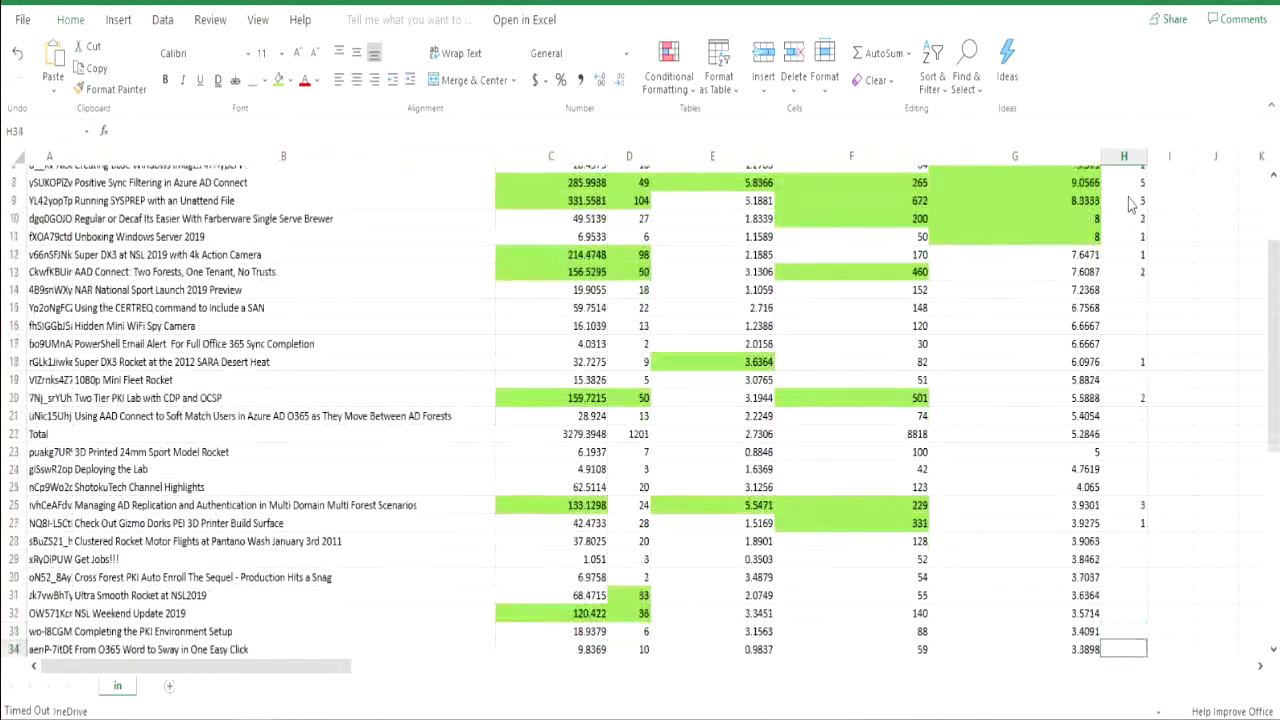
{"action": "key", "text": "Up"}
{"action": "key", "text": "Up"}
{"action": "key", "text": "Up"}
{"action": "type", "text": "1"}
{"action": "key", "text": "Return"}
{"action": "type", "text": "2"}
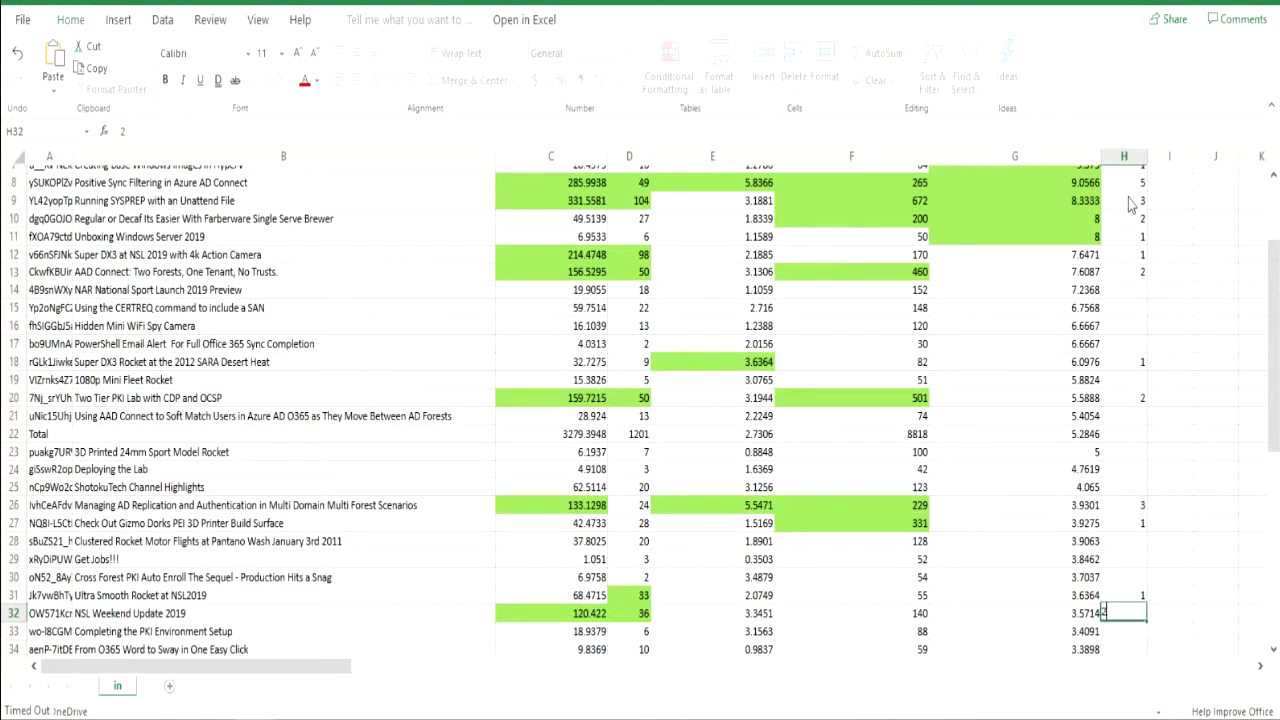
{"action": "key", "text": "Return"}
{"action": "key", "text": "Return"}
{"action": "key", "text": "Return"}
{"action": "key", "text": "Return"}
{"action": "key", "text": "Return"}
{"action": "key", "text": "Return"}
{"action": "key", "text": "Return"}
{"action": "key", "text": "Return"}
{"action": "key", "text": "Return"}
{"action": "key", "text": "Return"}
{"action": "key", "text": "Return"}
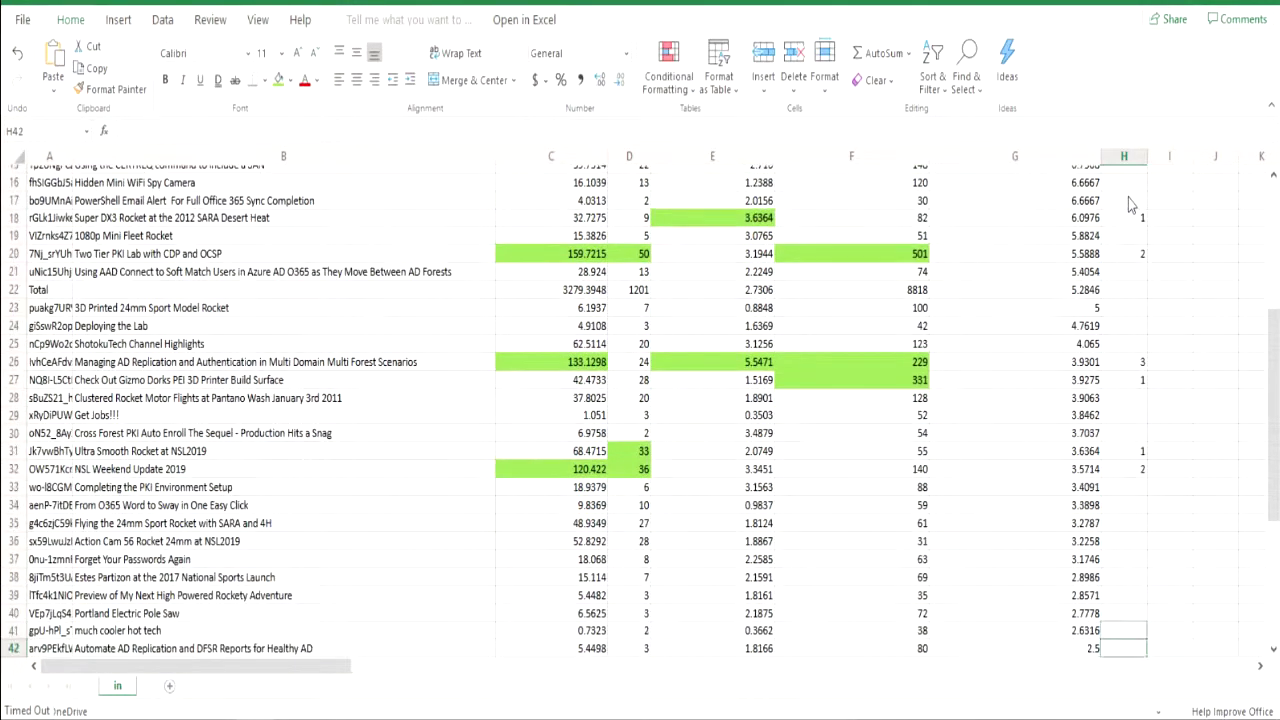
{"action": "key", "text": "Return"}
{"action": "key", "text": "Return"}
{"action": "key", "text": "Return"}
{"action": "key", "text": "Return"}
{"action": "key", "text": "Return"}
{"action": "key", "text": "Return"}
{"action": "key", "text": "Return"}
{"action": "key", "text": "Return"}
{"action": "key", "text": "Return"}
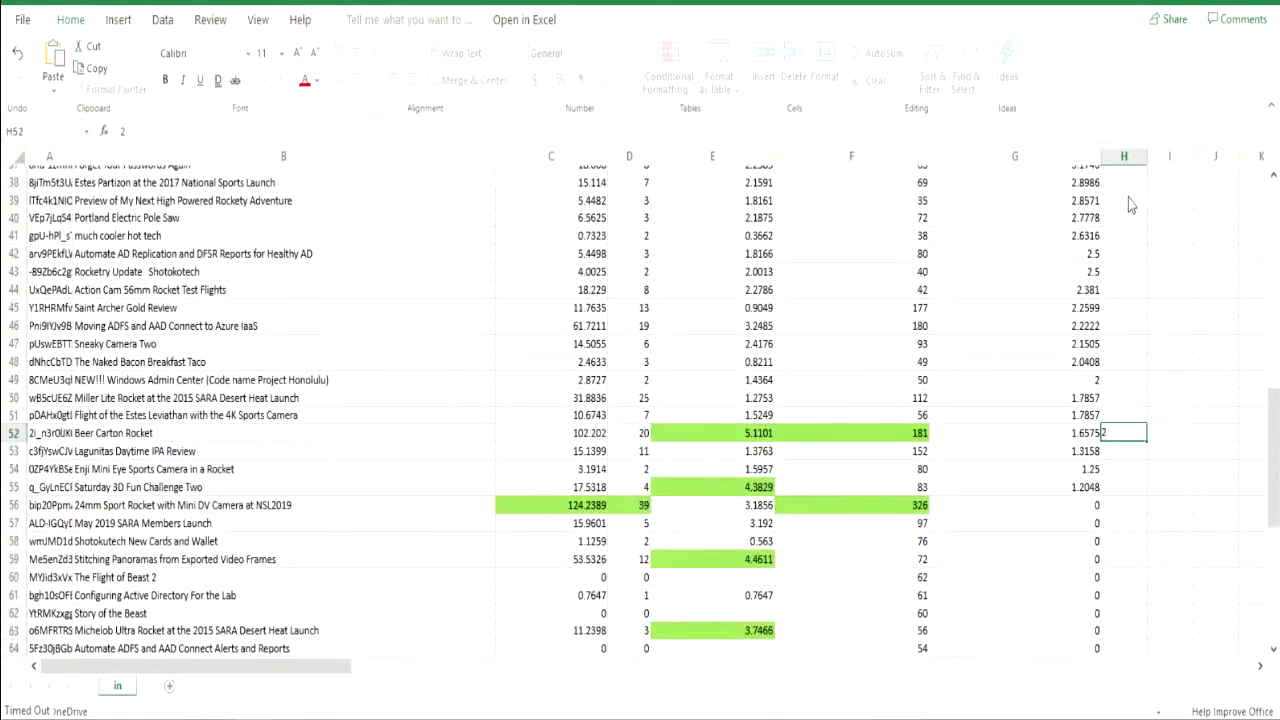
{"action": "type", "text": "2"}
{"action": "key", "text": "Return"}
{"action": "key", "text": "Return"}
{"action": "key", "text": "Return"}
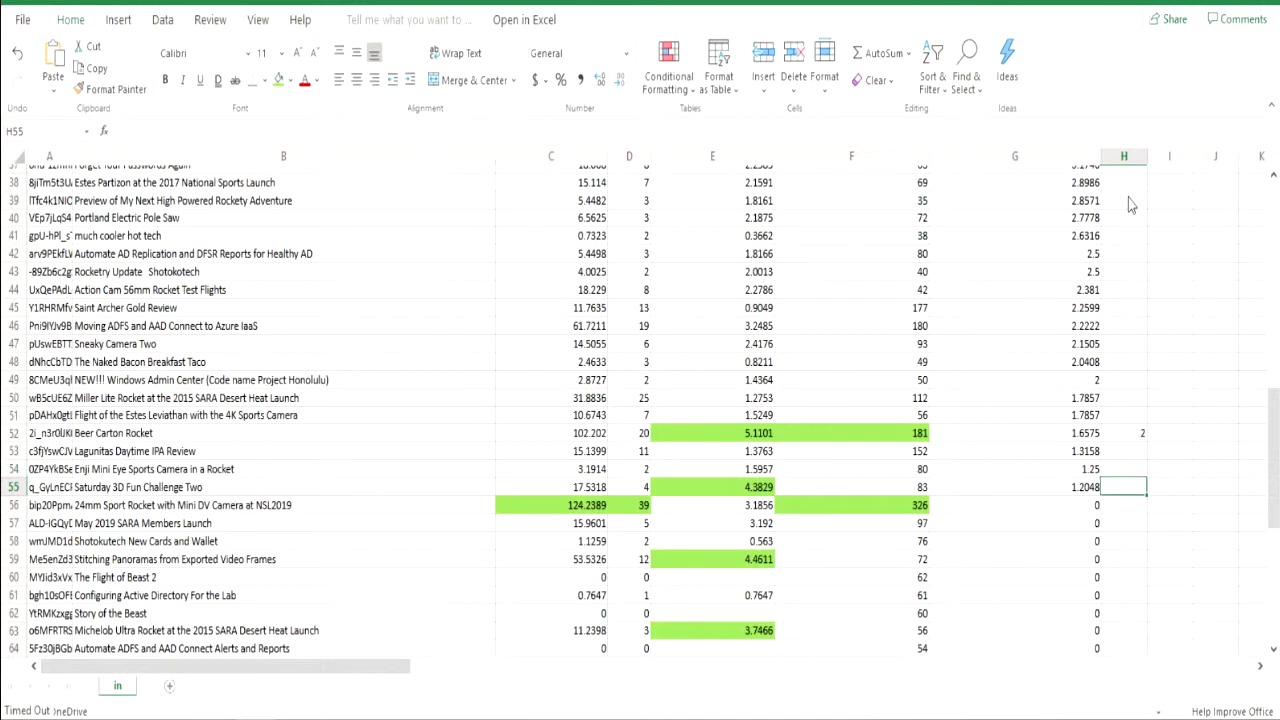
{"action": "type", "text": "1"}
{"action": "key", "text": "Return"}
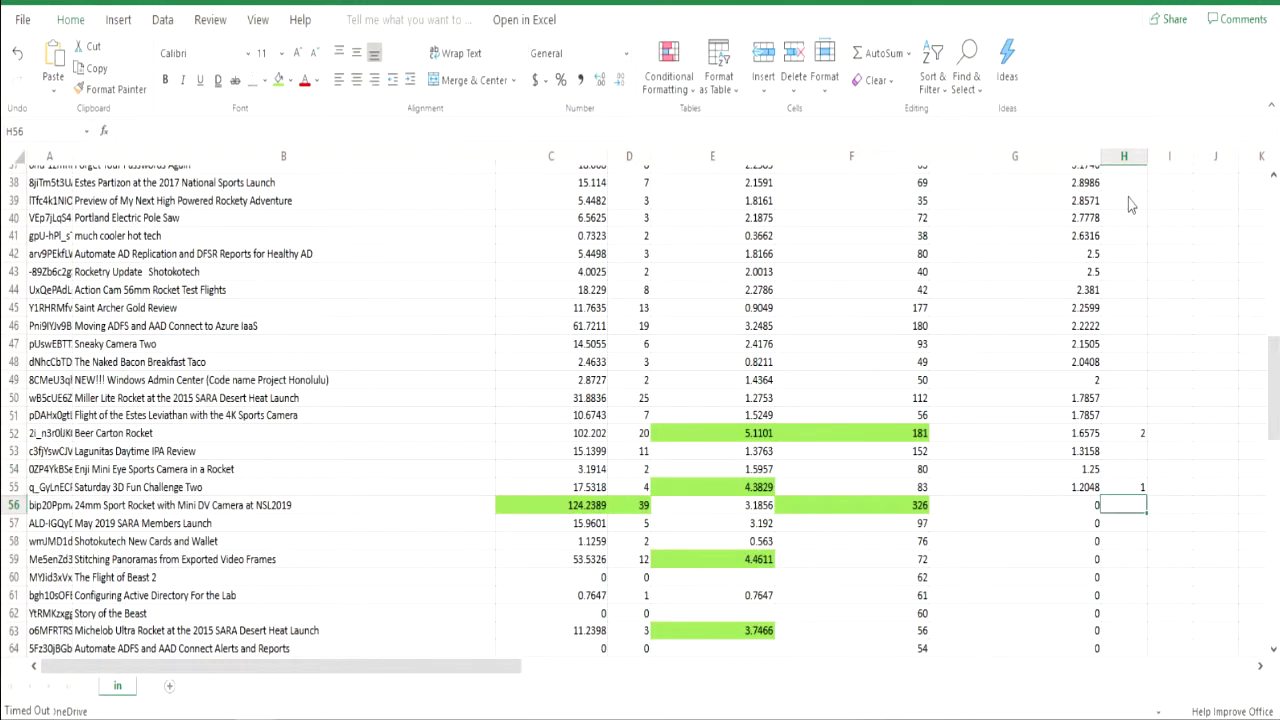
{"action": "type", "text": "2"}
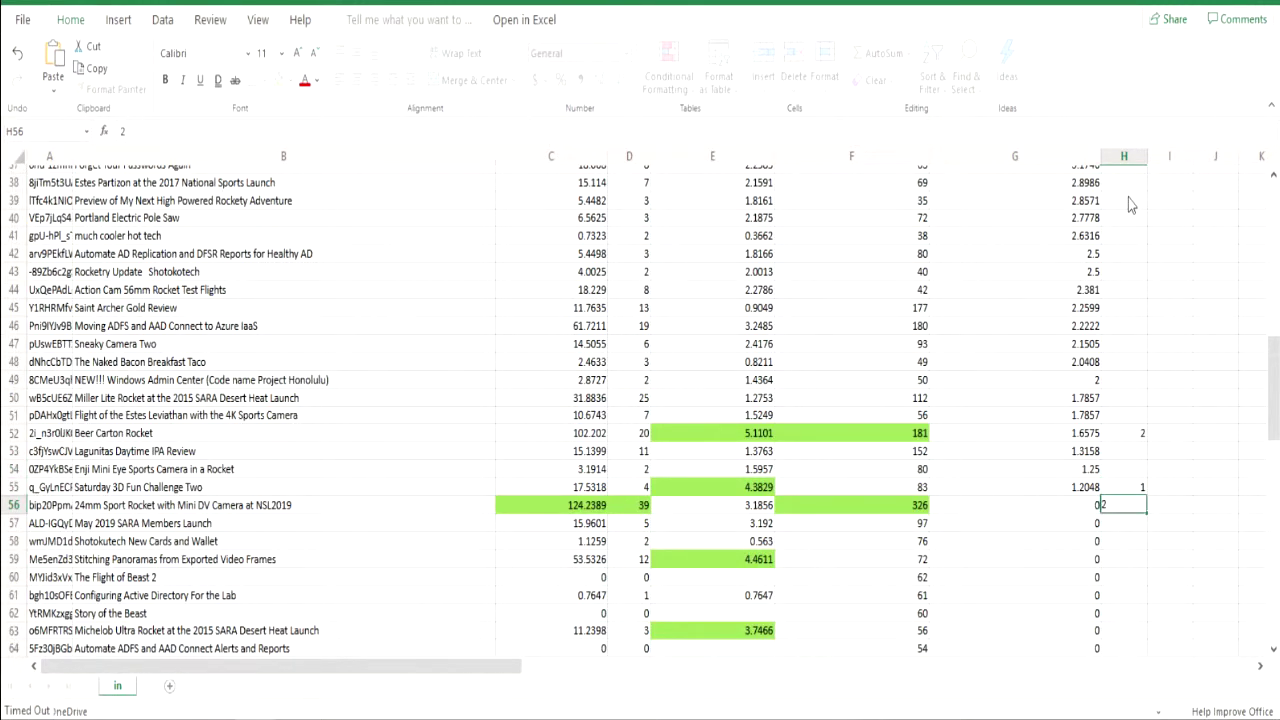
{"action": "key", "text": "Return"}
{"action": "key", "text": "Return"}
{"action": "key", "text": "Return"}
{"action": "type", "text": "1"}
{"action": "key", "text": "Return"}
{"action": "key", "text": "Return"}
{"action": "key", "text": "Return"}
{"action": "key", "text": "Return"}
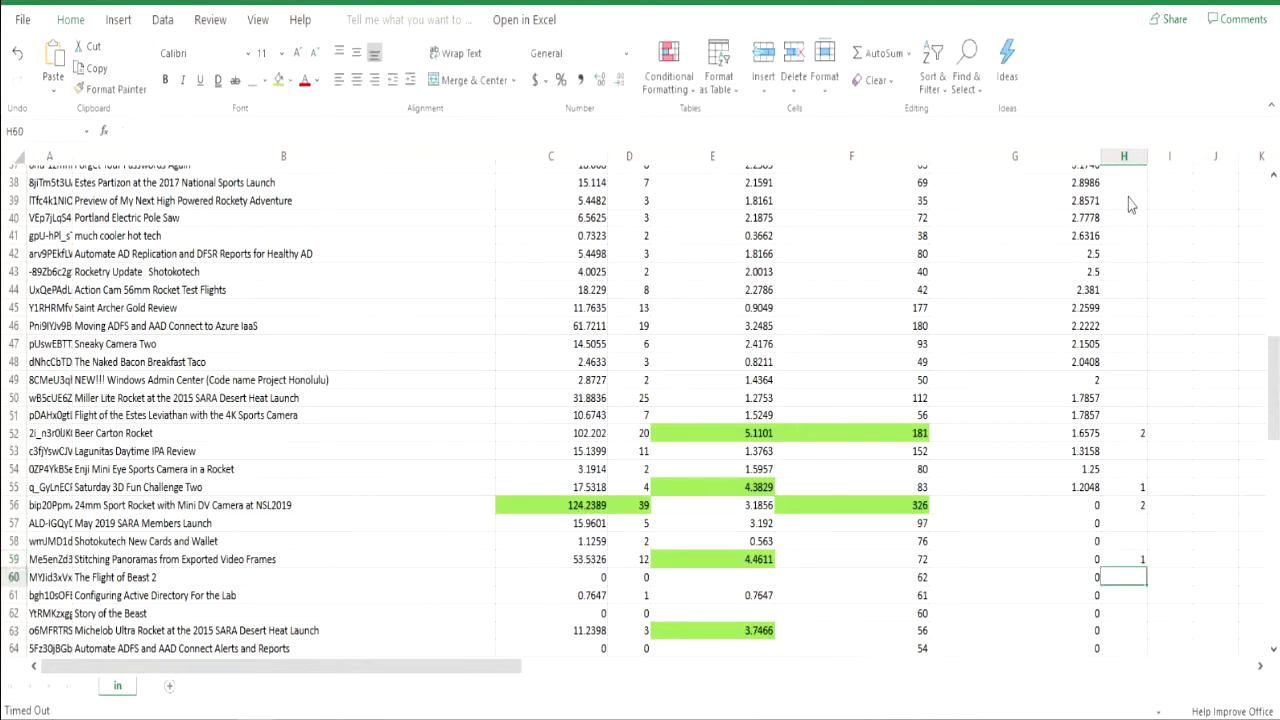
{"action": "type", "text": "1"}
{"action": "key", "text": "Return"}
{"action": "key", "text": "Return"}
{"action": "key", "text": "Return"}
{"action": "key", "text": "Return"}
{"action": "key", "text": "Return"}
{"action": "key", "text": "Return"}
{"action": "key", "text": "Return"}
{"action": "key", "text": "Return"}
{"action": "key", "text": "Return"}
{"action": "key", "text": "Return"}
{"action": "key", "text": "Return"}
{"action": "key", "text": "Return"}
{"action": "key", "text": "Return"}
{"action": "key", "text": "Return"}
{"action": "key", "text": "Return"}
{"action": "key", "text": "Return"}
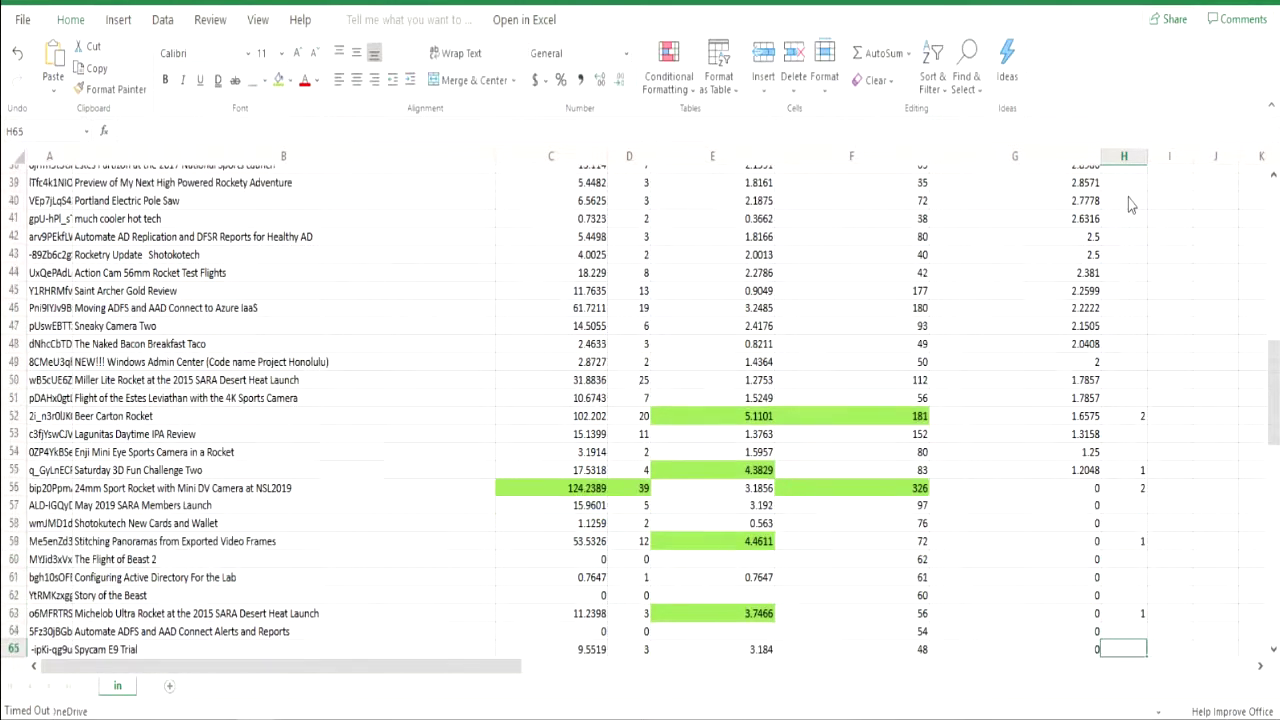
{"action": "key", "text": "Up"}
{"action": "key", "text": "Up"}
{"action": "key", "text": "Up"}
{"action": "key", "text": "Up"}
{"action": "key", "text": "Up"}
{"action": "key", "text": "Up"}
{"action": "key", "text": "Up"}
{"action": "key", "text": "Up"}
{"action": "key", "text": "Up"}
{"action": "key", "text": "Up"}
{"action": "key", "text": "Up"}
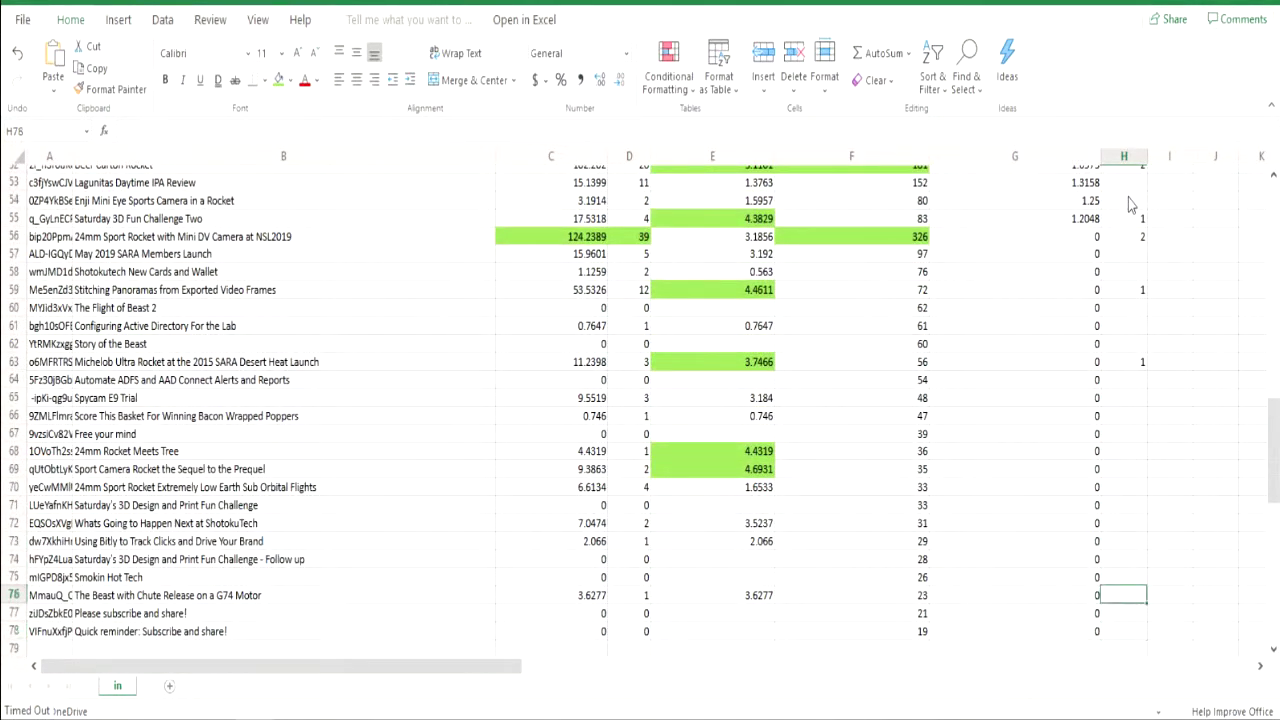
{"action": "type", "text": "1"}
{"action": "key", "text": "Return"}
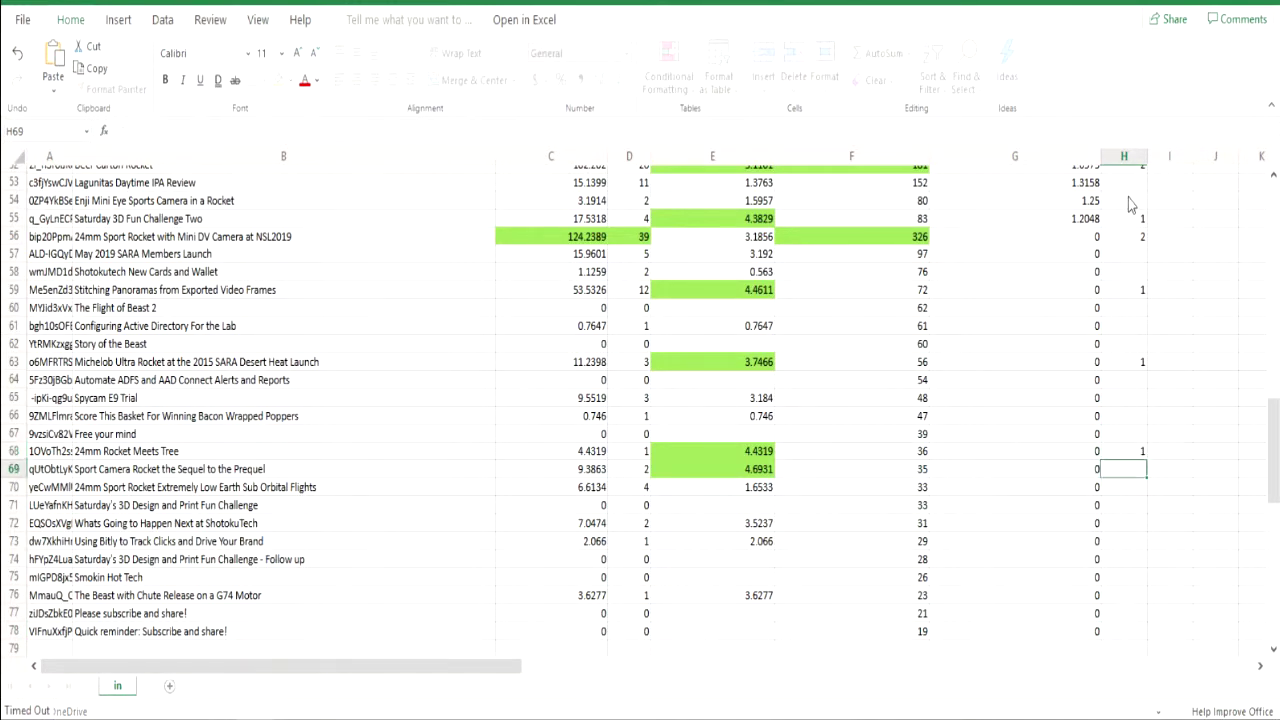
{"action": "type", "text": "1"}
{"action": "key", "text": "Return"}
{"action": "key", "text": "Return"}
Sort all video rows by the column H count, highest first
{"action": "key", "text": "ctrl+Home"}
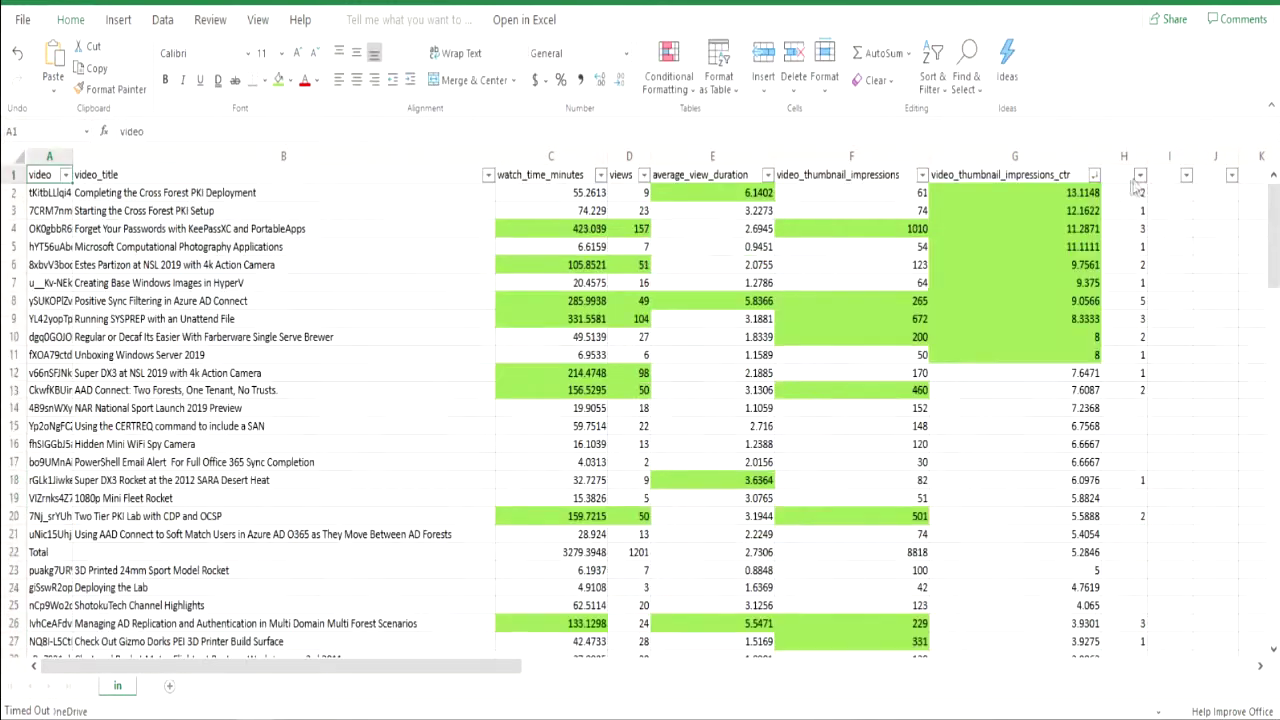
{"action": "left_click", "coordinate": [1140, 175]}
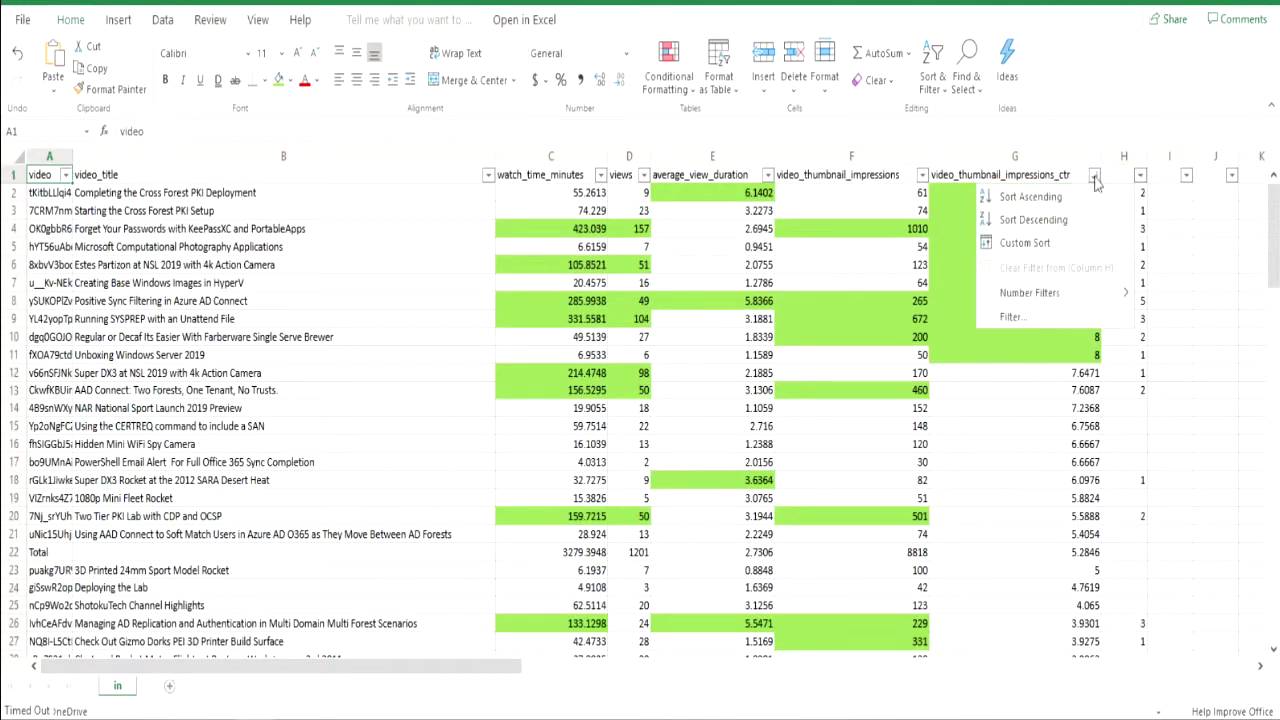
{"action": "left_click", "coordinate": [1035, 220]}
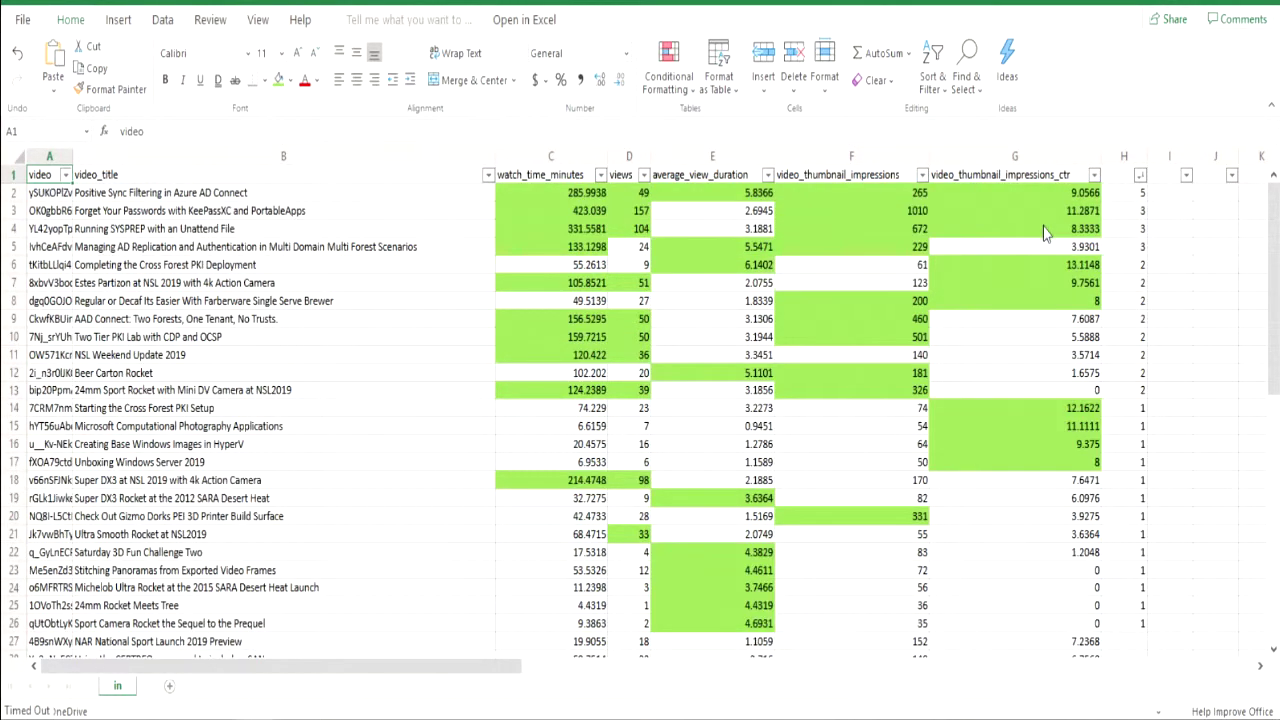
{"action": "left_click", "coordinate": [126, 198]}
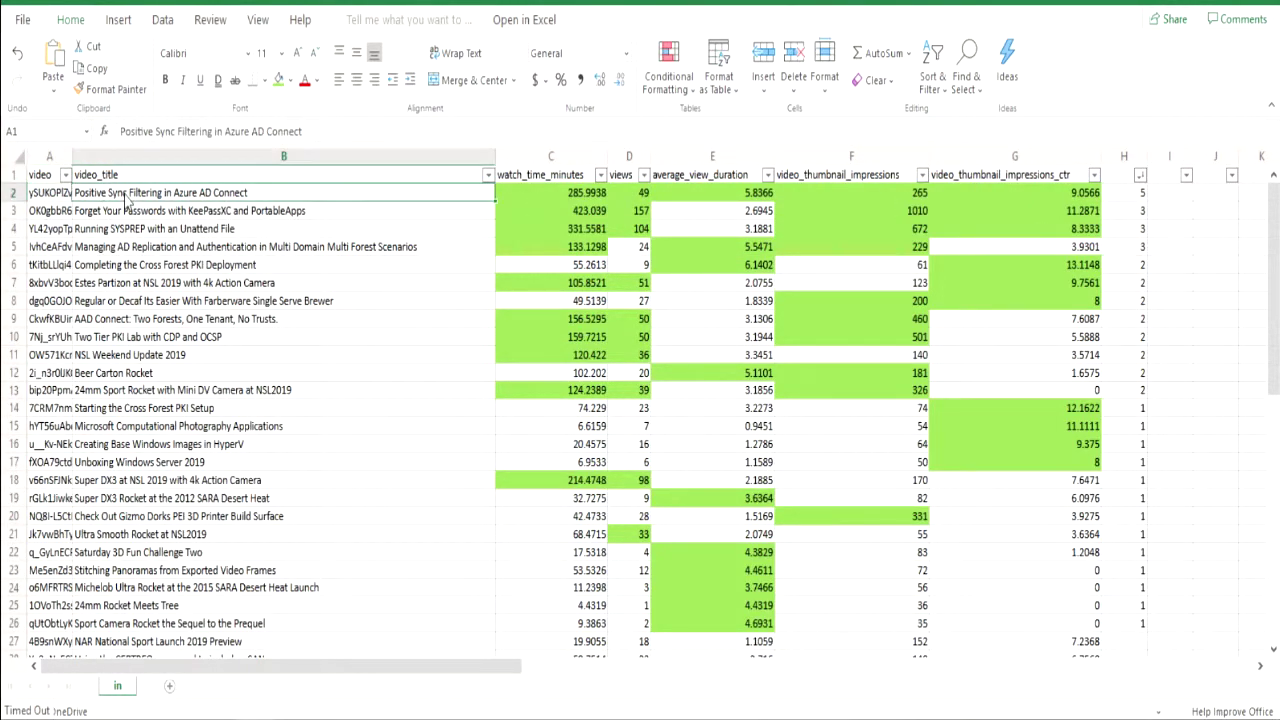
Fill title cell B2 of 'Positive Sync Filtering in Azure AD Connect' green and select its title text
{"action": "left_click", "coordinate": [279, 84]}
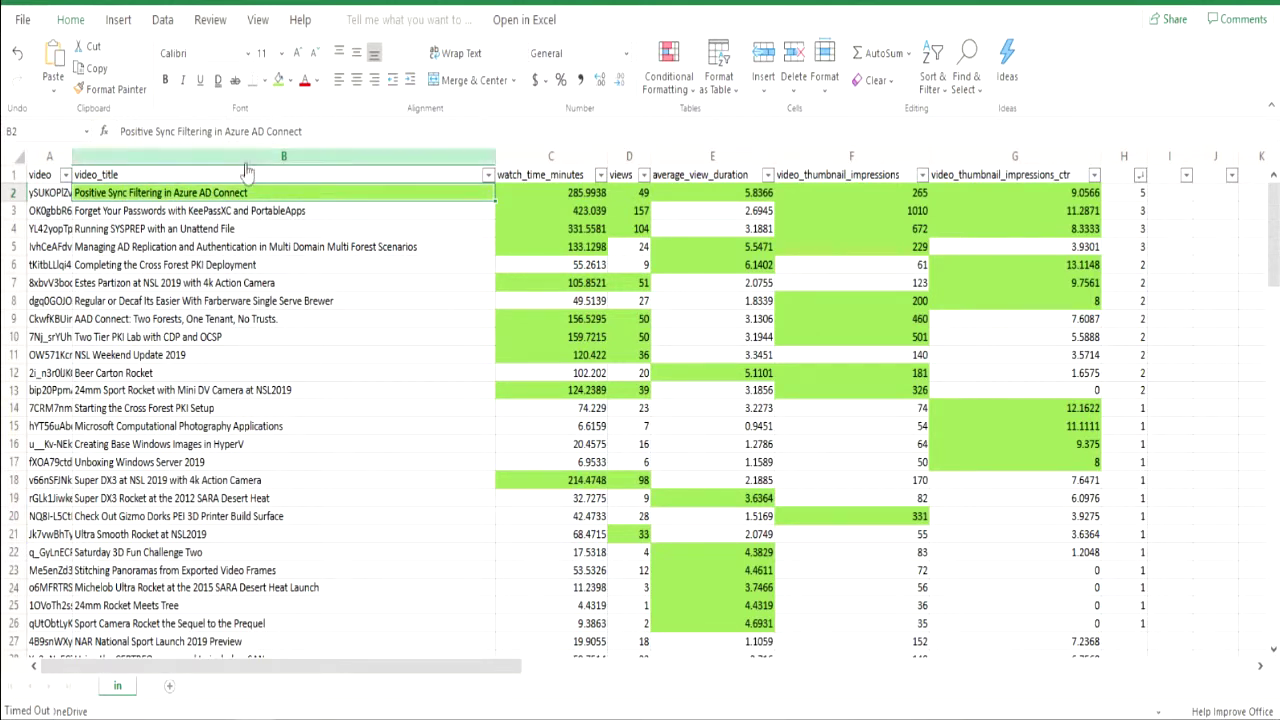
{"action": "left_click", "coordinate": [329, 131]}
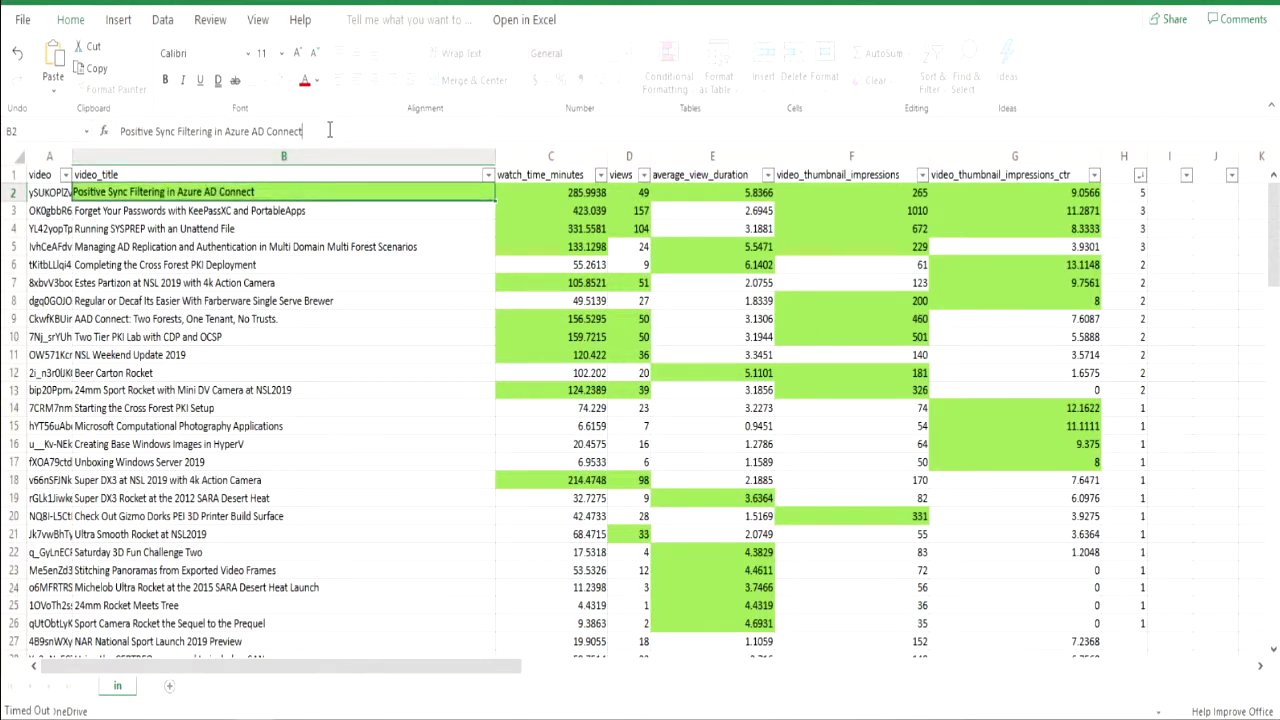
{"action": "left_click_drag", "start_coordinate": [327, 130], "coordinate": [62, 130]}
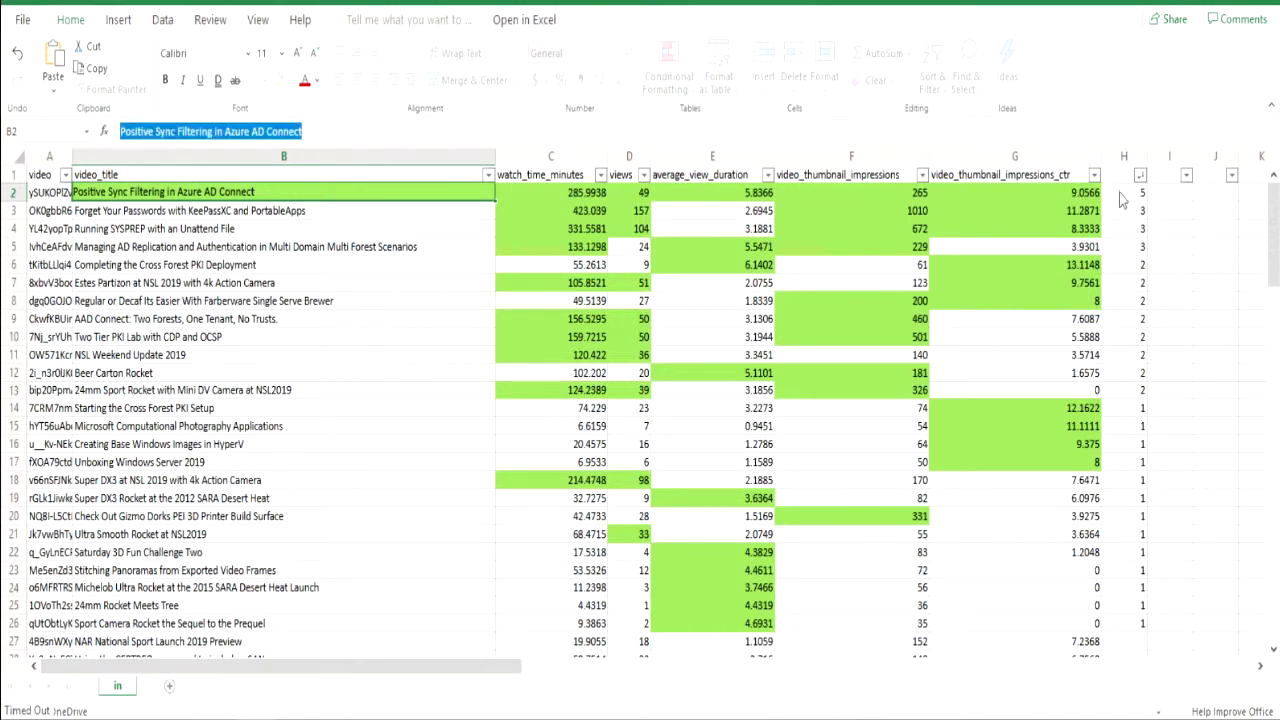
Review the next video titles in B3, B4 and the Two Tier PKI Lab cell B10
{"action": "left_click", "coordinate": [300, 216]}
{"action": "left_click", "coordinate": [279, 229]}
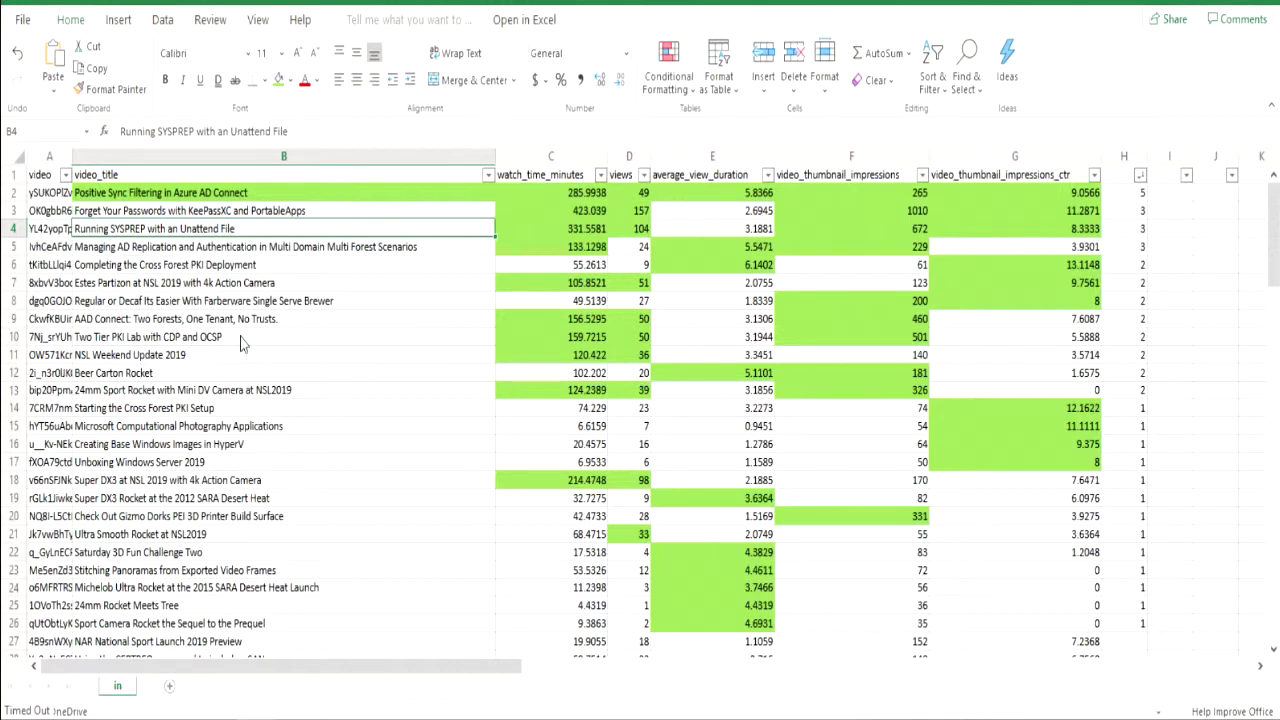
{"action": "left_click", "coordinate": [157, 342]}
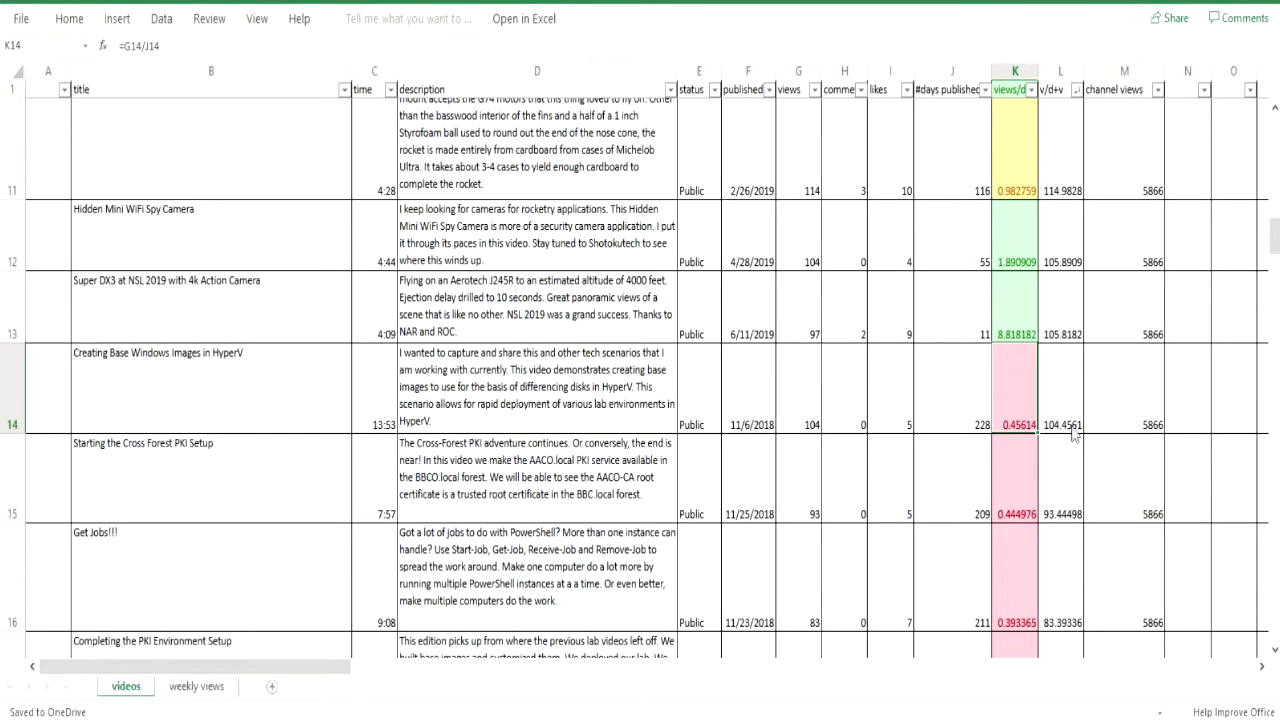
Inspect the Creating Base Windows Images in HyperV title and the v/d+v formula in L14
{"action": "left_click", "coordinate": [157, 412]}
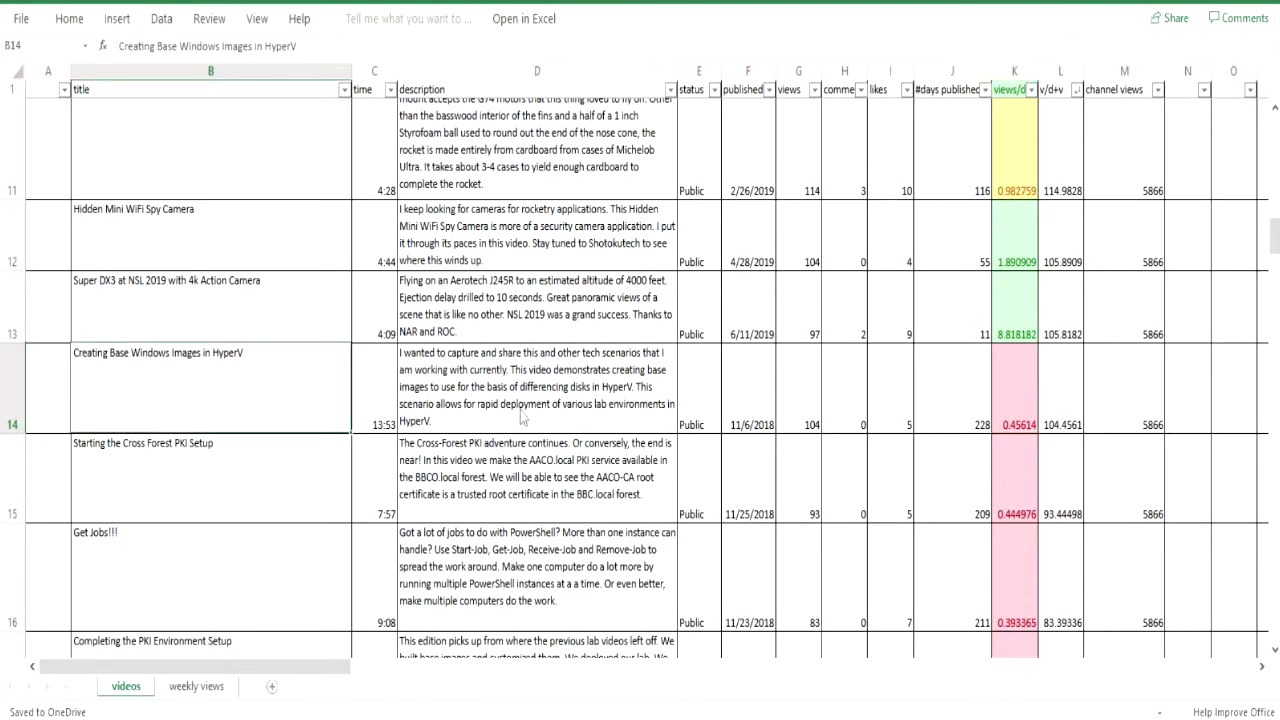
{"action": "left_click", "coordinate": [1055, 408]}
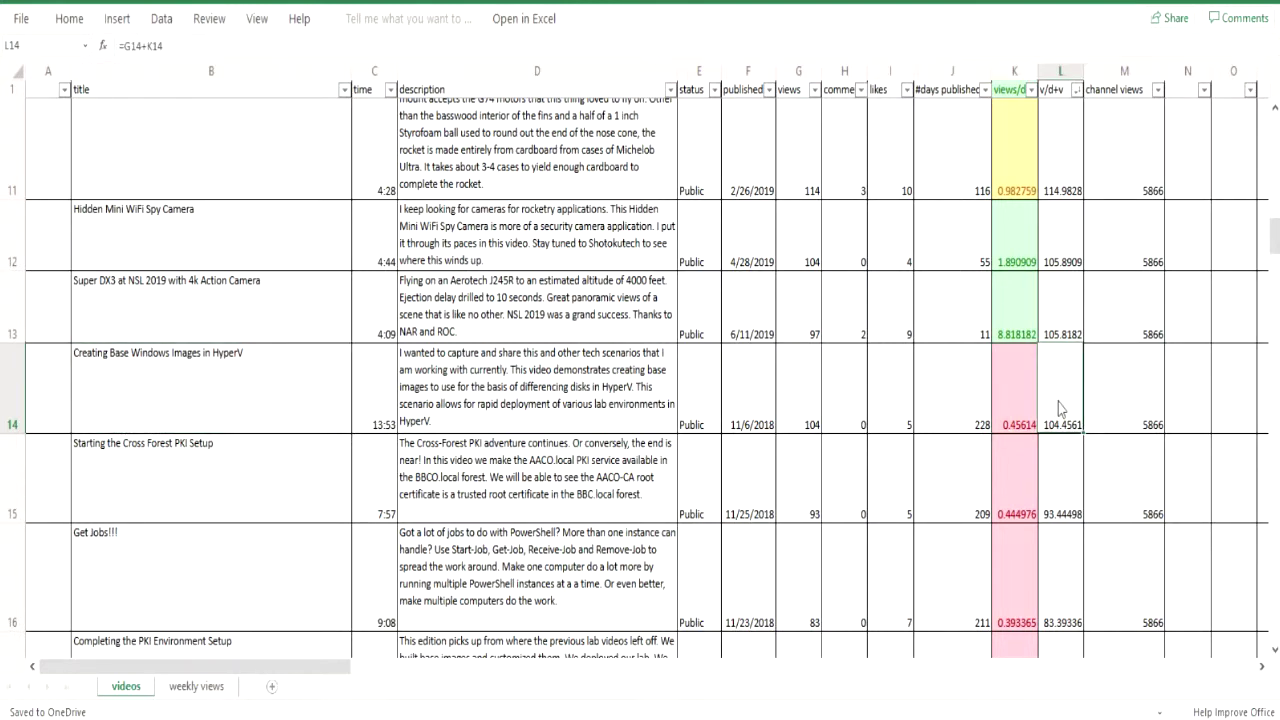
{"action": "scroll", "coordinate": [1058, 403], "scroll_direction": "up", "scroll_amount": 3}
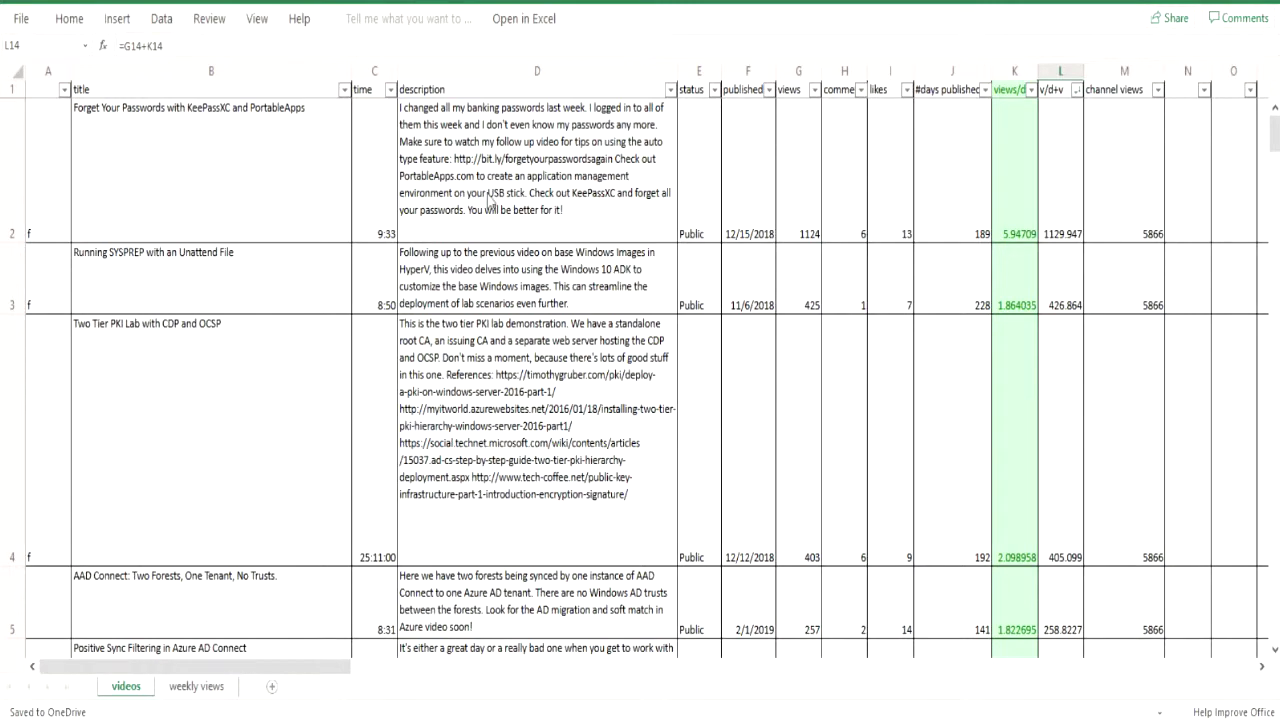
Step down through the video titles from B2, then return to YouTube Studio analytics
{"action": "left_click", "coordinate": [232, 200]}
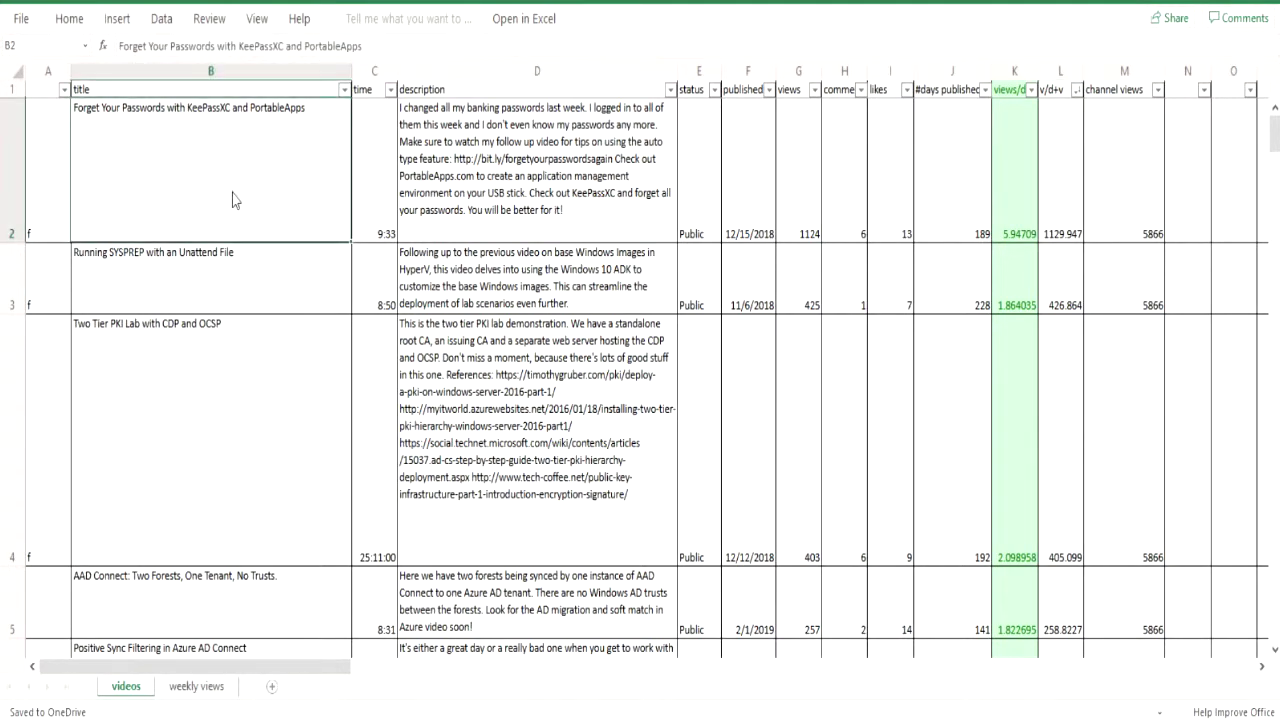
{"action": "key", "text": "Down"}
{"action": "key", "text": "Down"}
{"action": "key", "text": "Down"}
{"action": "key", "text": "Down"}
{"action": "key", "text": "Down"}
{"action": "key", "text": "Down"}
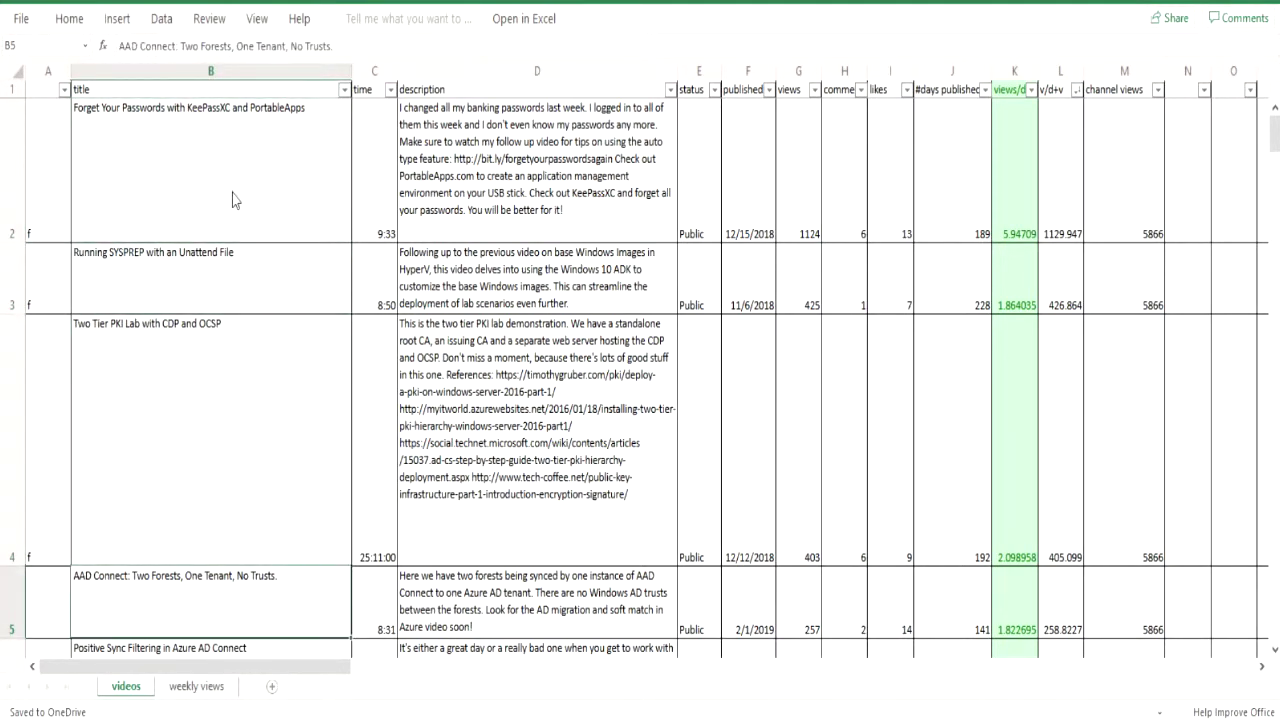
{"action": "key", "text": "Down"}
{"action": "key", "text": "Down"}
{"action": "key", "text": "Down"}
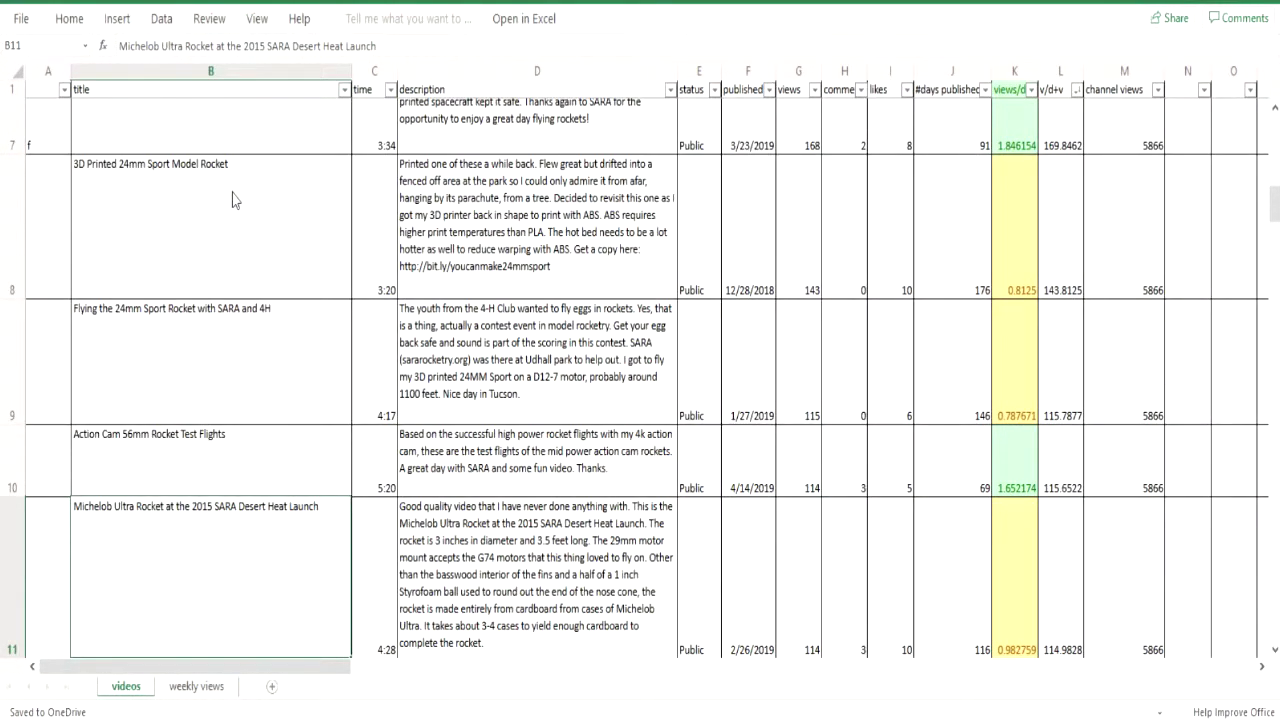
{"action": "scroll", "coordinate": [232, 200], "scroll_direction": "down", "scroll_amount": 1}
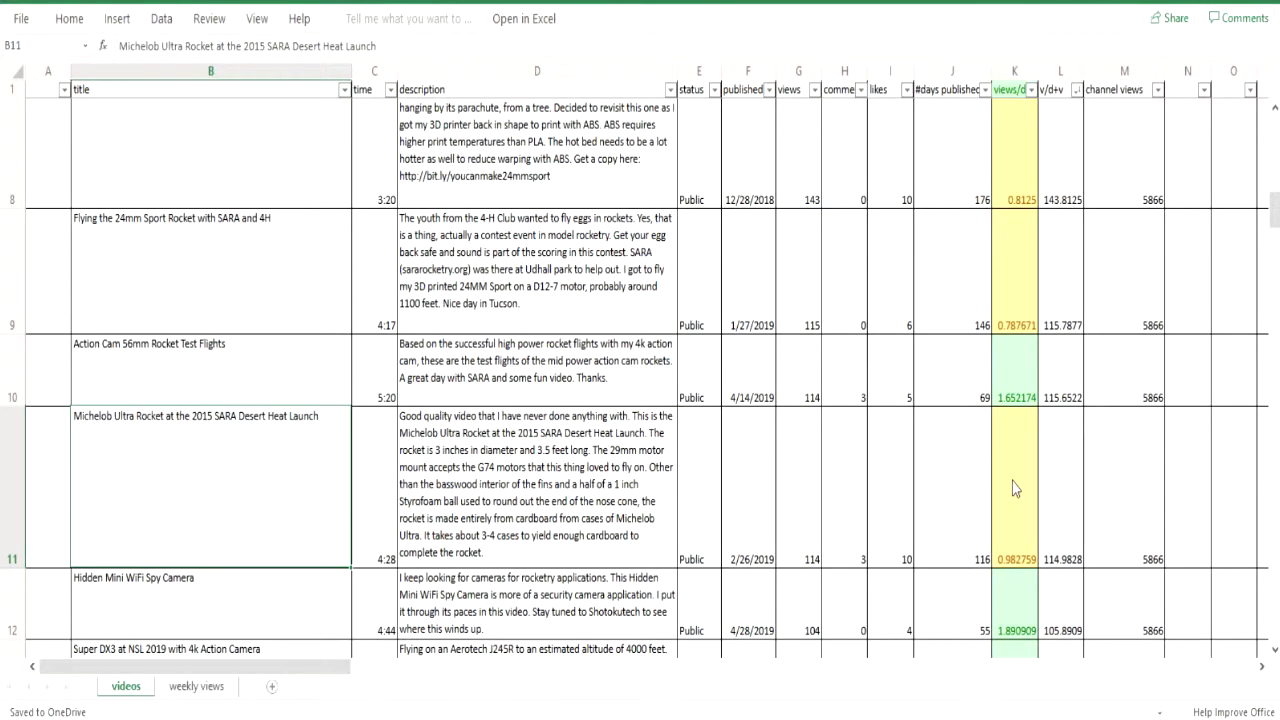
{"action": "scroll", "coordinate": [1015, 488], "scroll_direction": "up", "scroll_amount": 6}
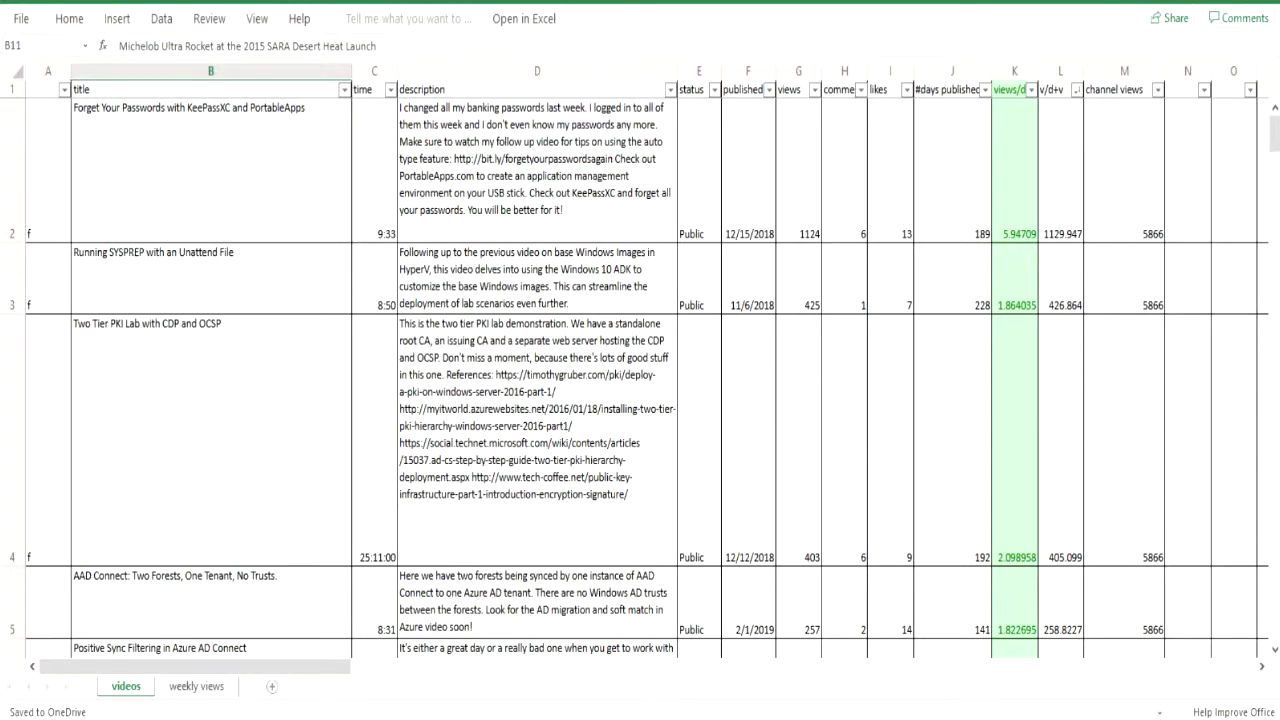
{"action": "key", "text": "ctrl+Tab"}
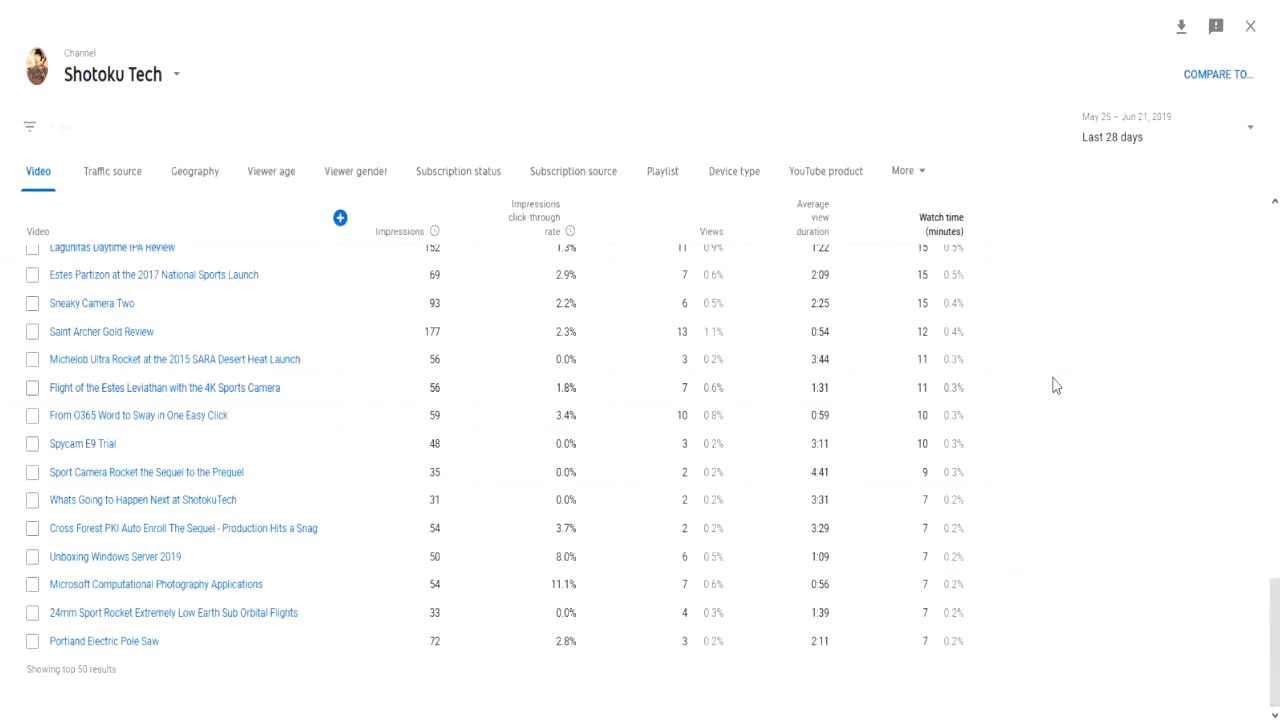
Export the current last-28-days view as Comma-separated values (.csv) and confirm the Firefox save
{"action": "scroll", "coordinate": [1055, 386], "scroll_direction": "up", "scroll_amount": 15}
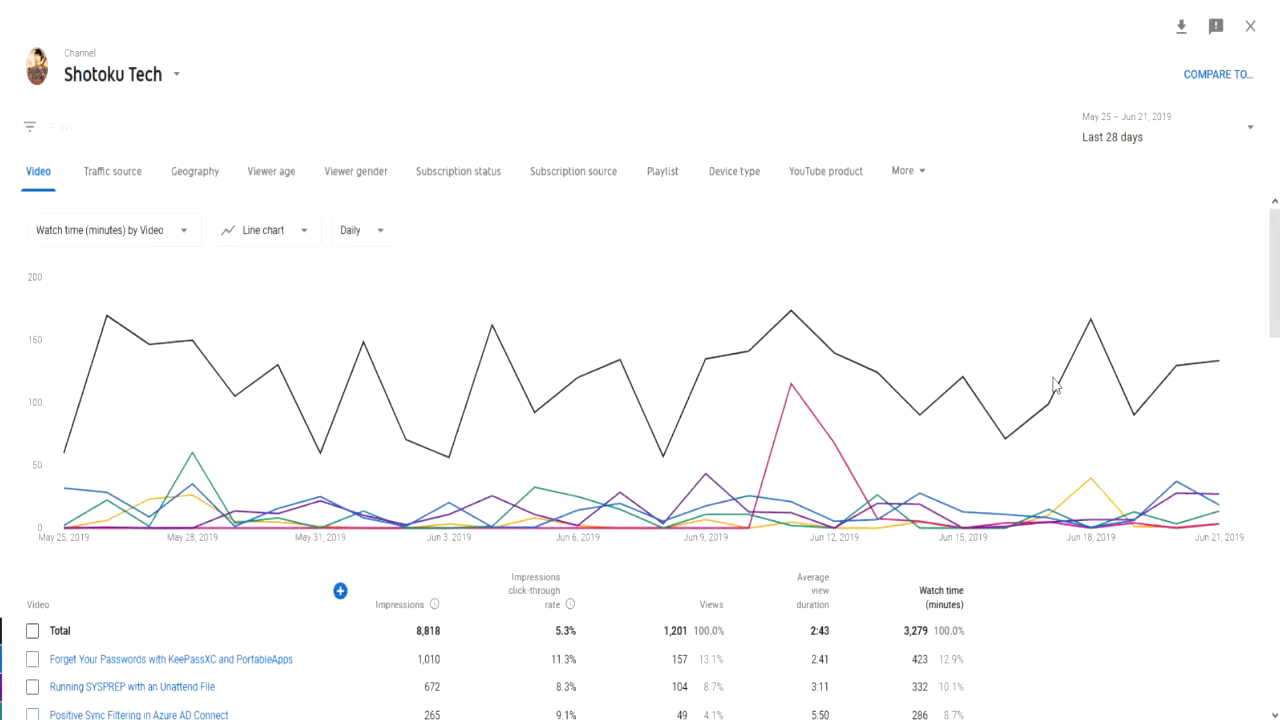
{"action": "left_click", "coordinate": [1181, 28]}
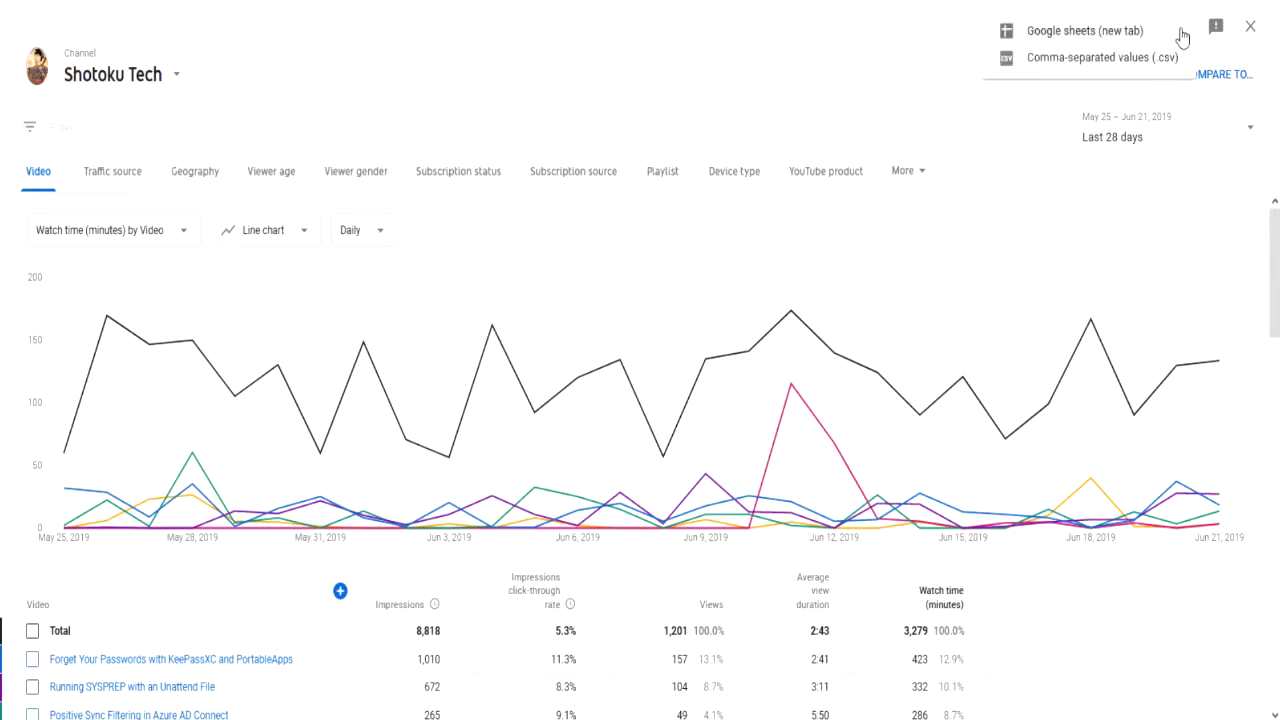
{"action": "left_click", "coordinate": [1126, 66]}
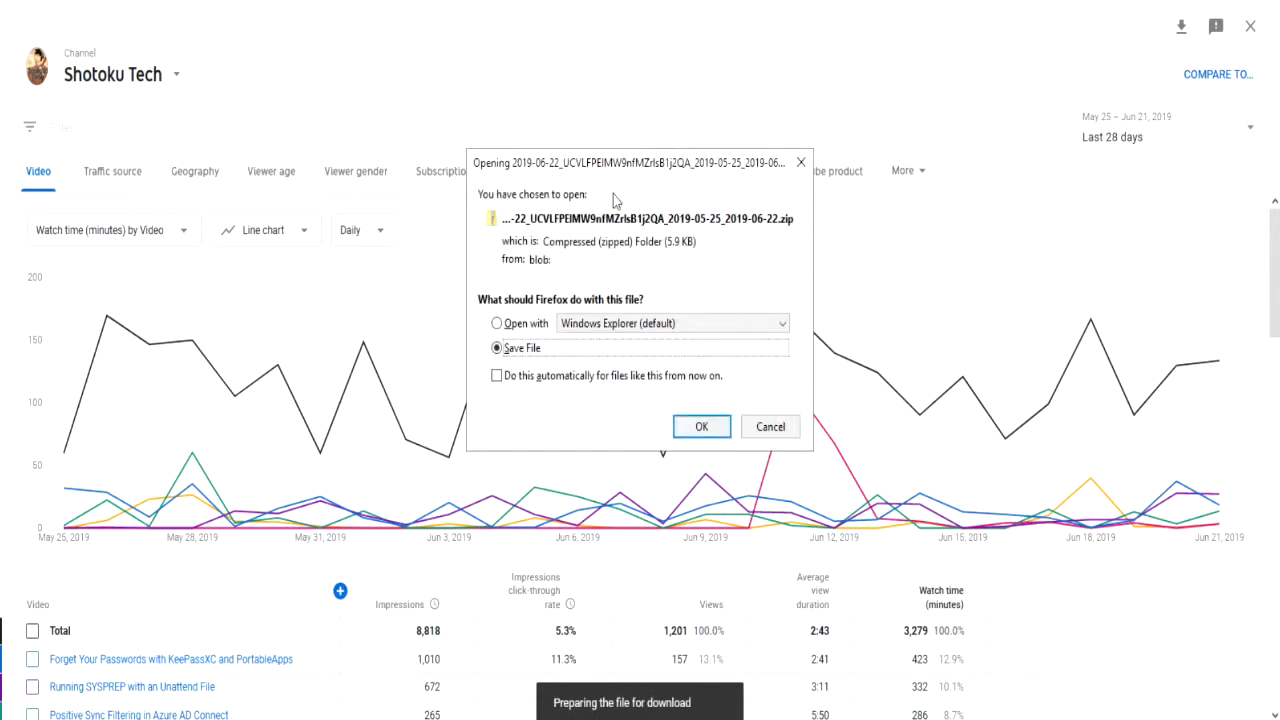
{"action": "left_click", "coordinate": [692, 427]}
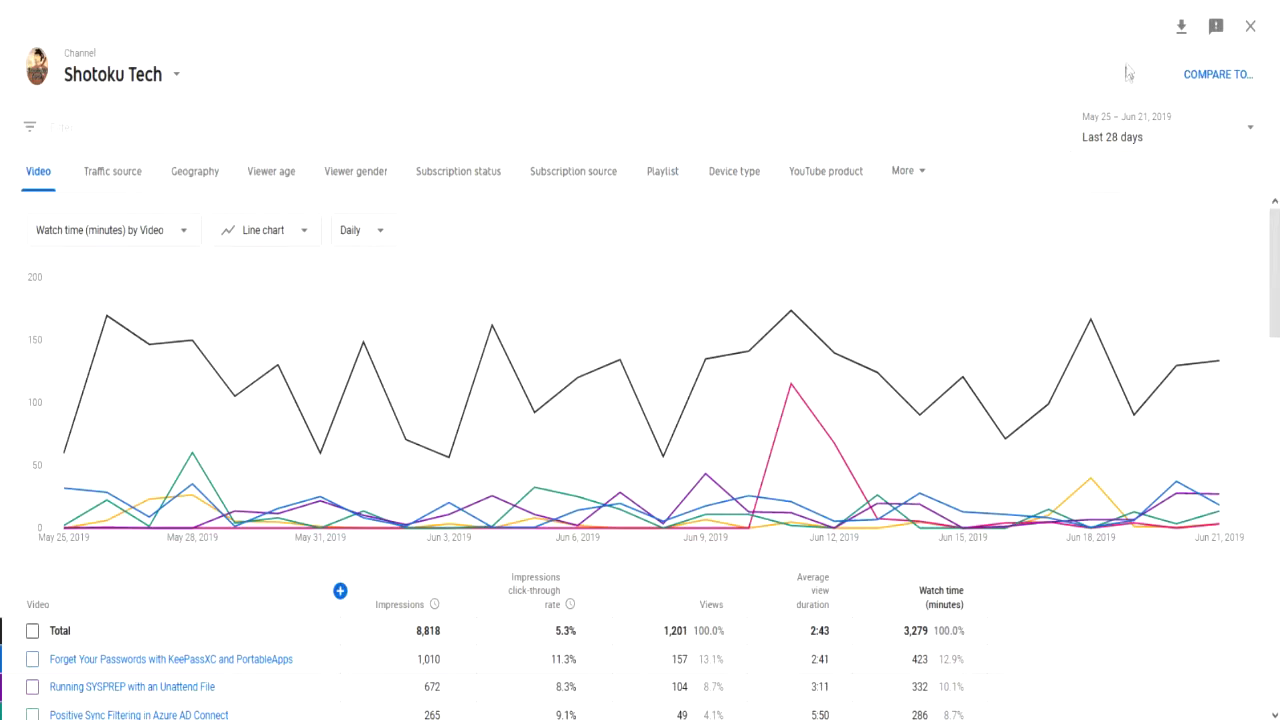